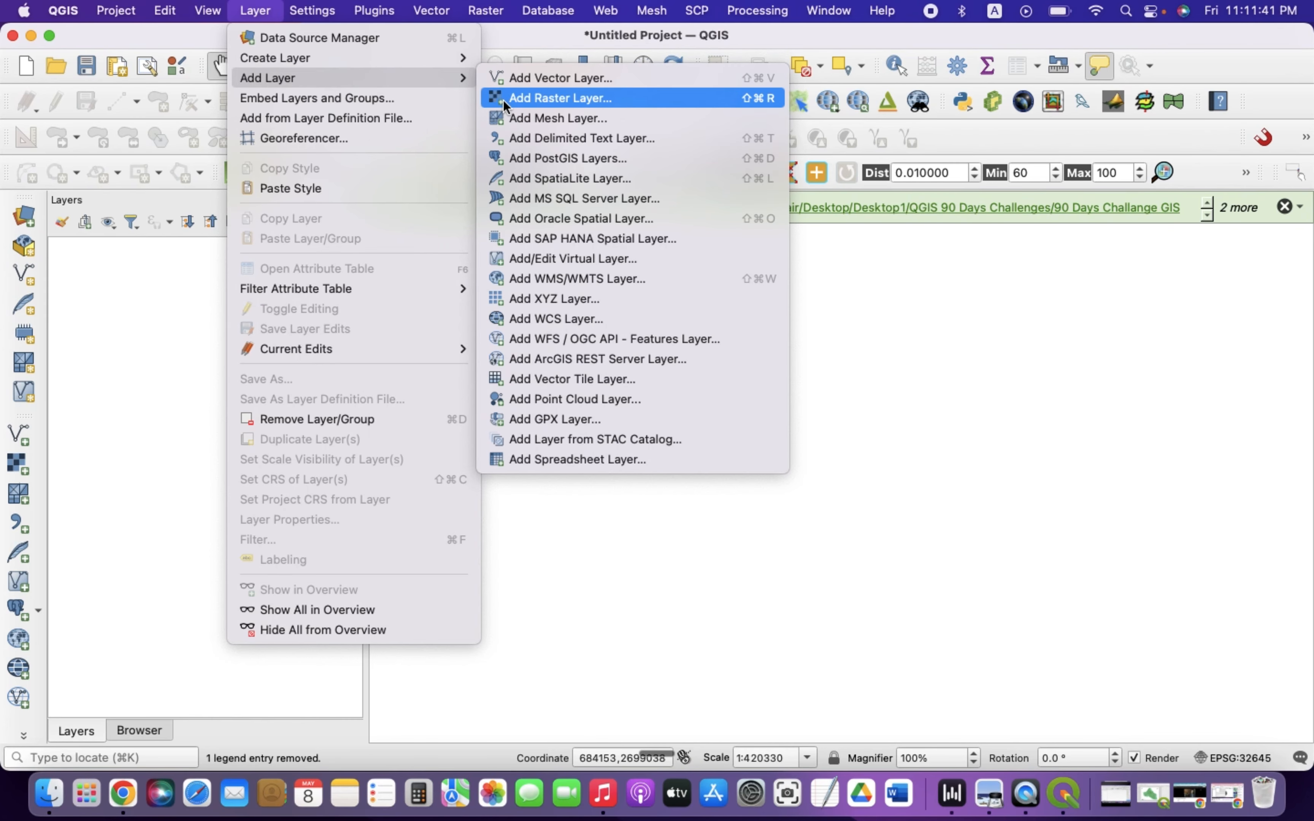
Open the raster data source browser and navigate to the Sentinel-2 granule's IMG_DATA R10m folder
left_click(502, 100)
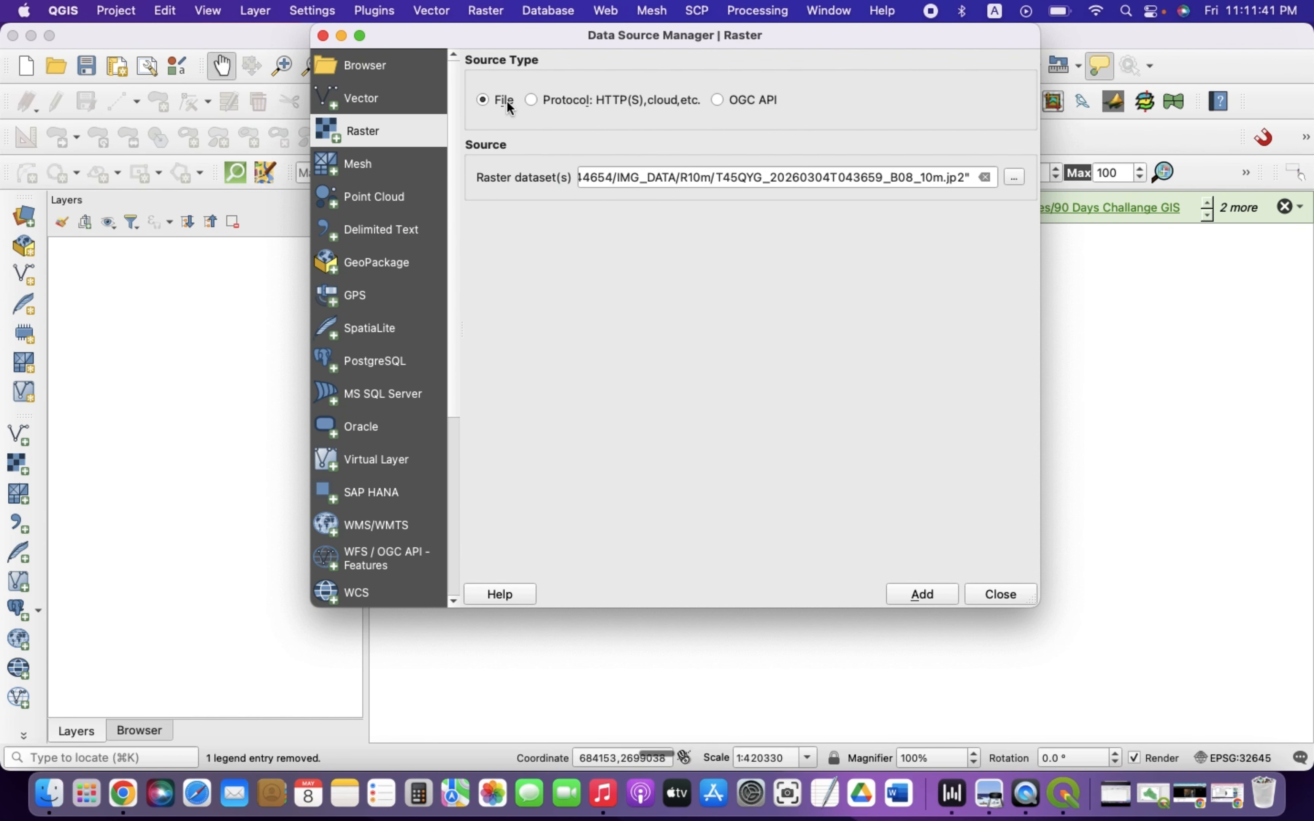
left_click(1014, 177)
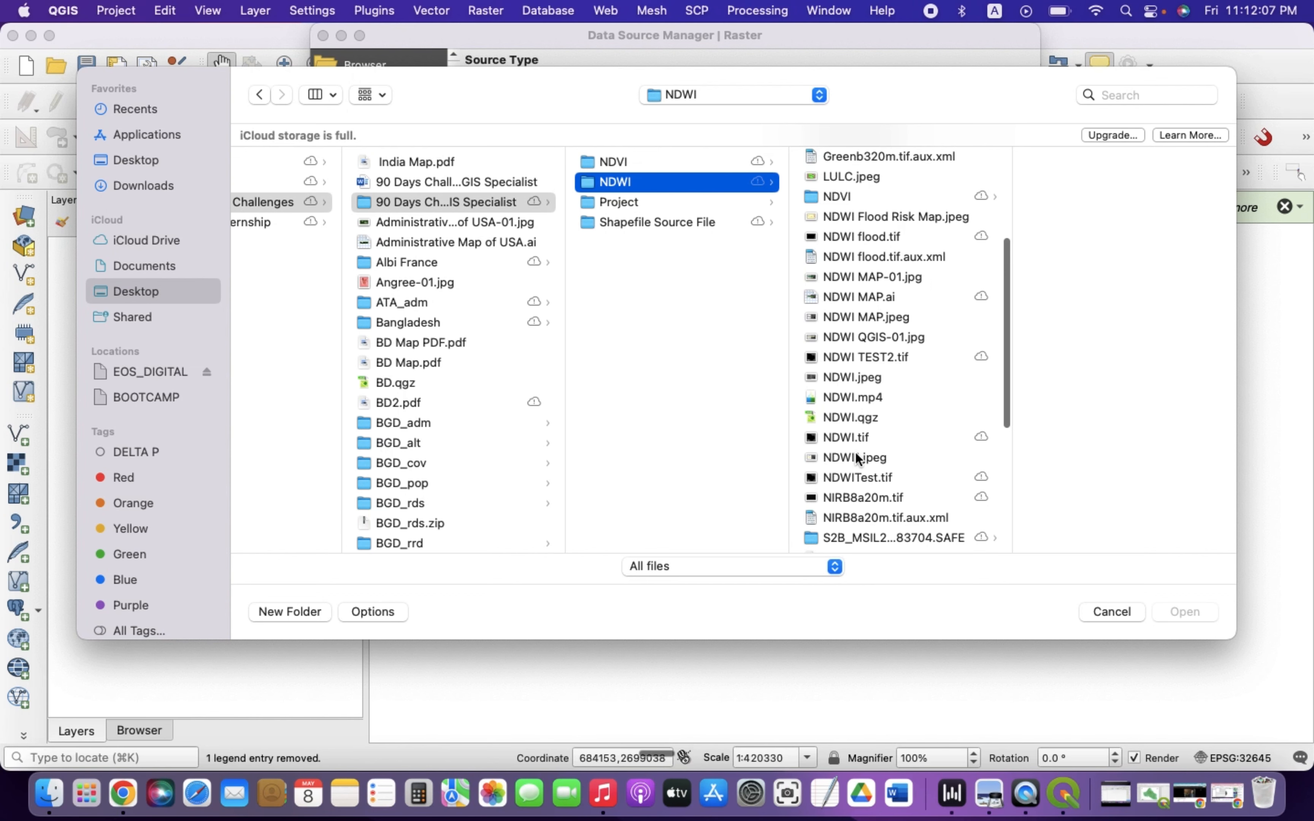
scroll(855, 452, "down", 5)
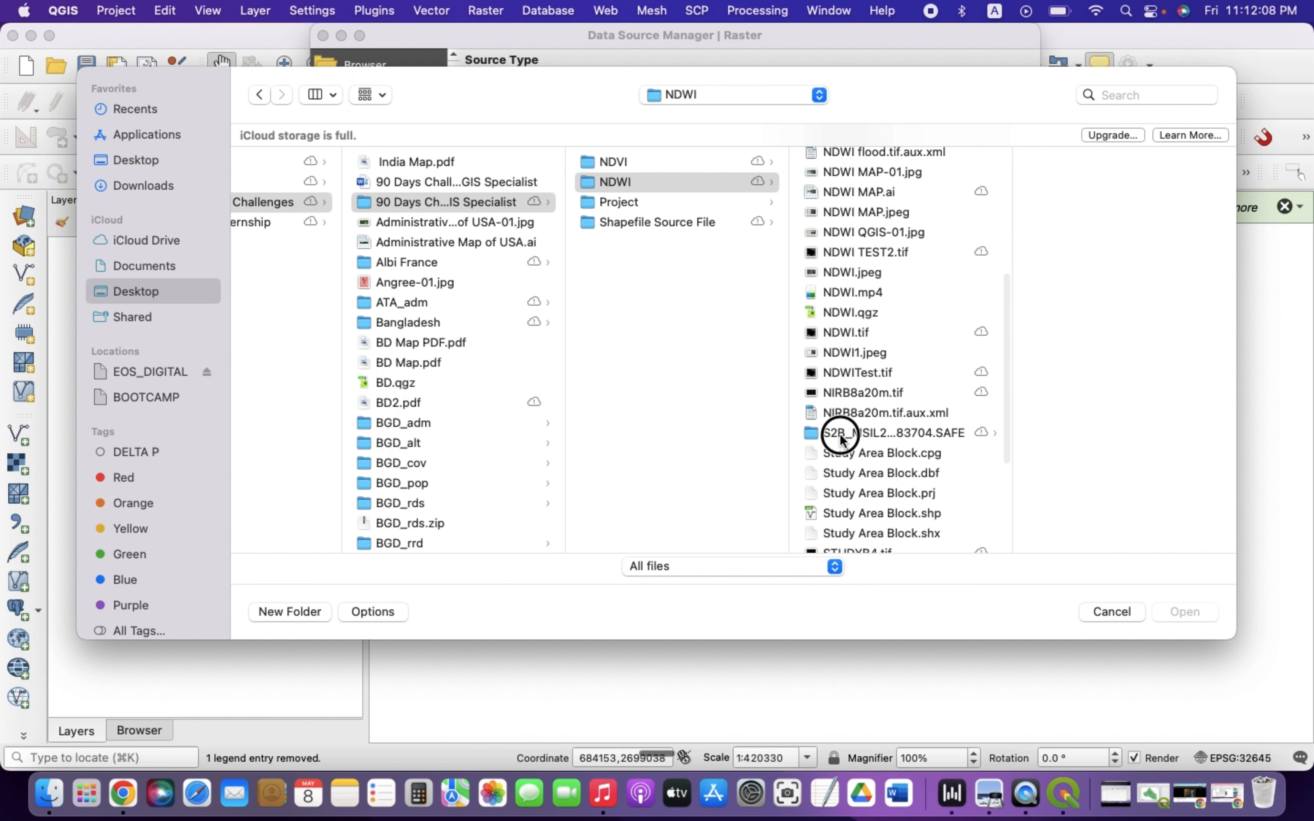
left_click(840, 435)
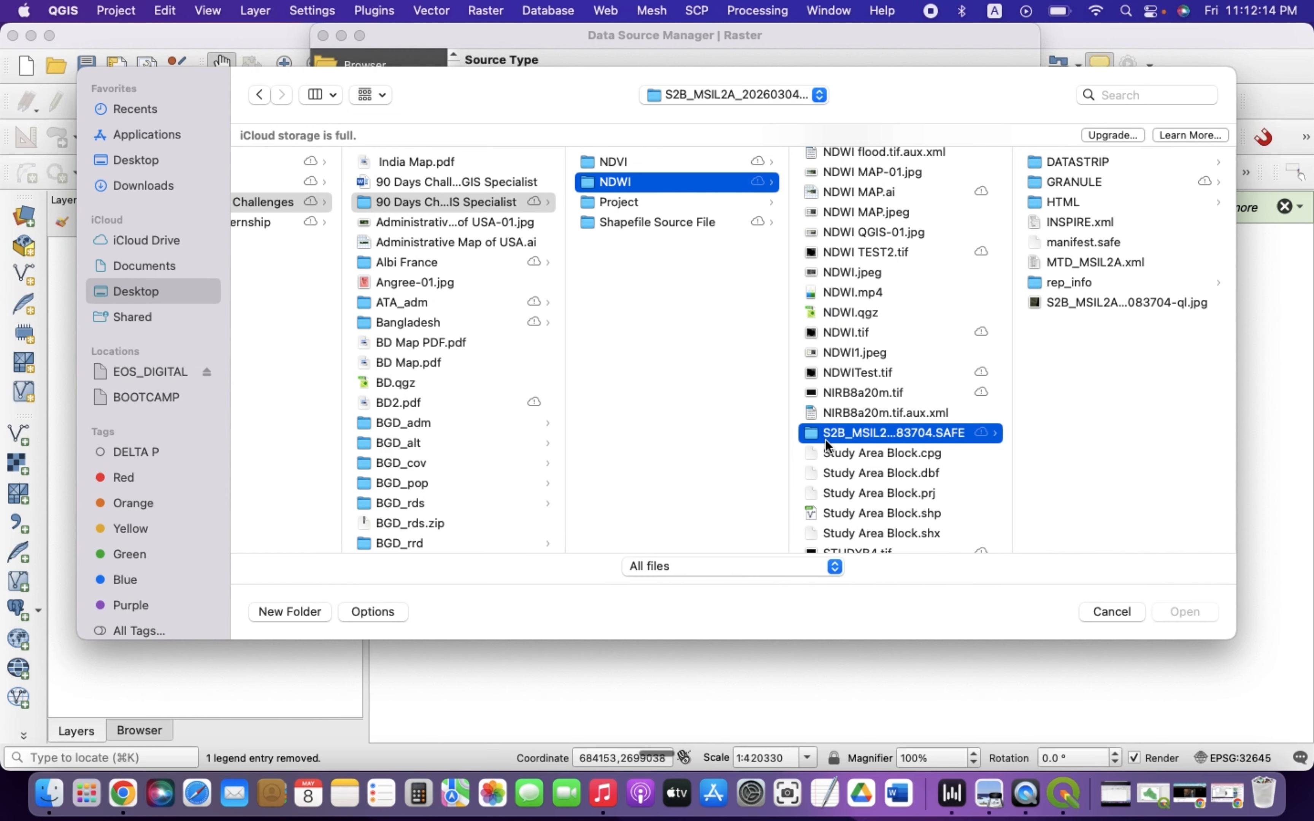
left_click(1058, 181)
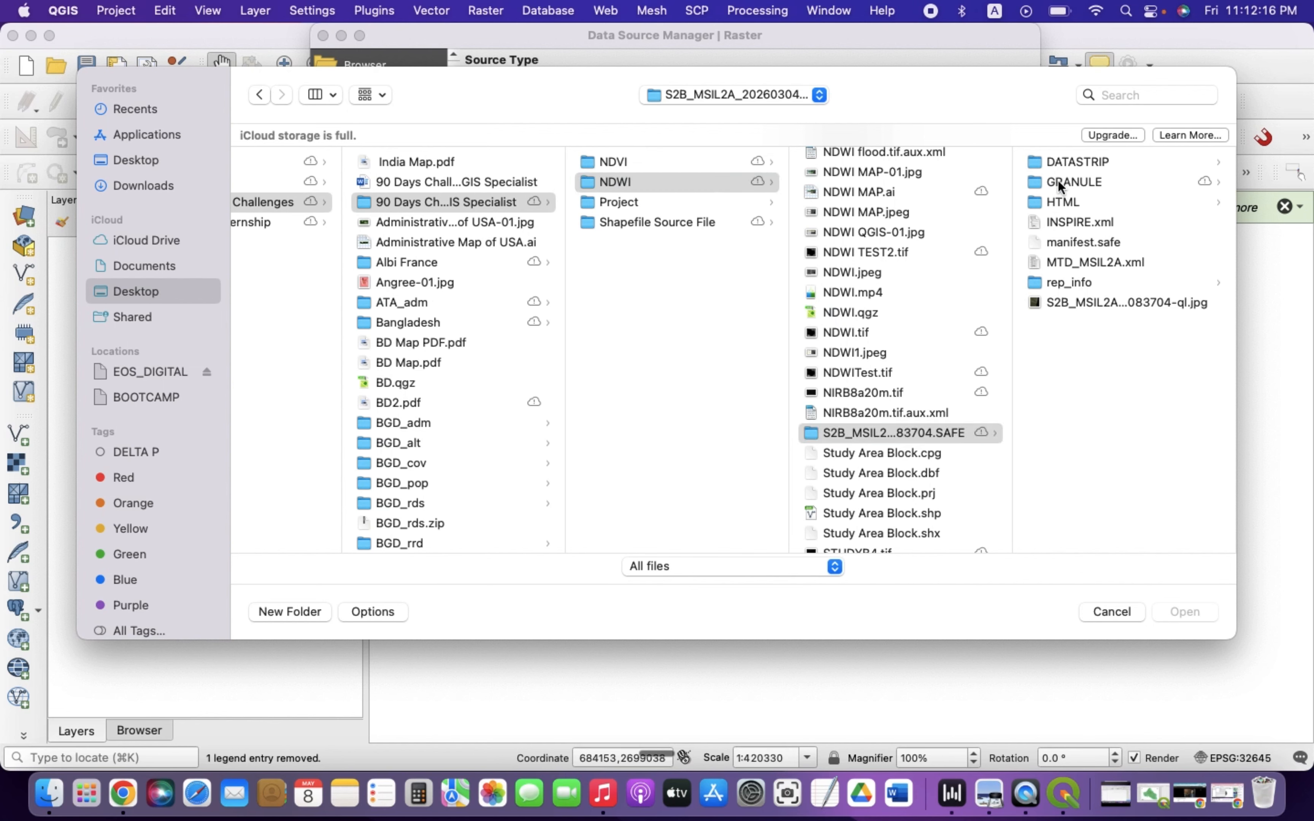
left_click(1056, 164)
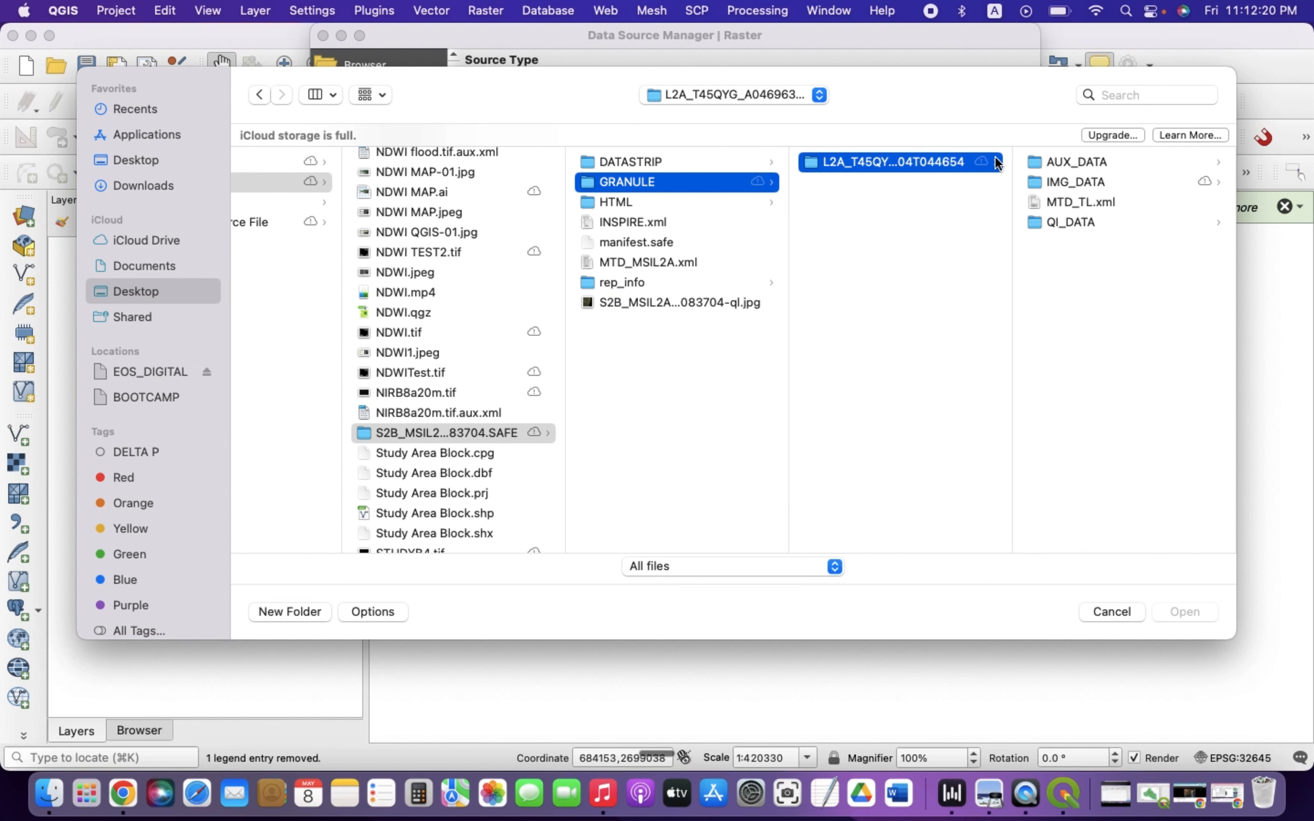
left_click(1050, 223)
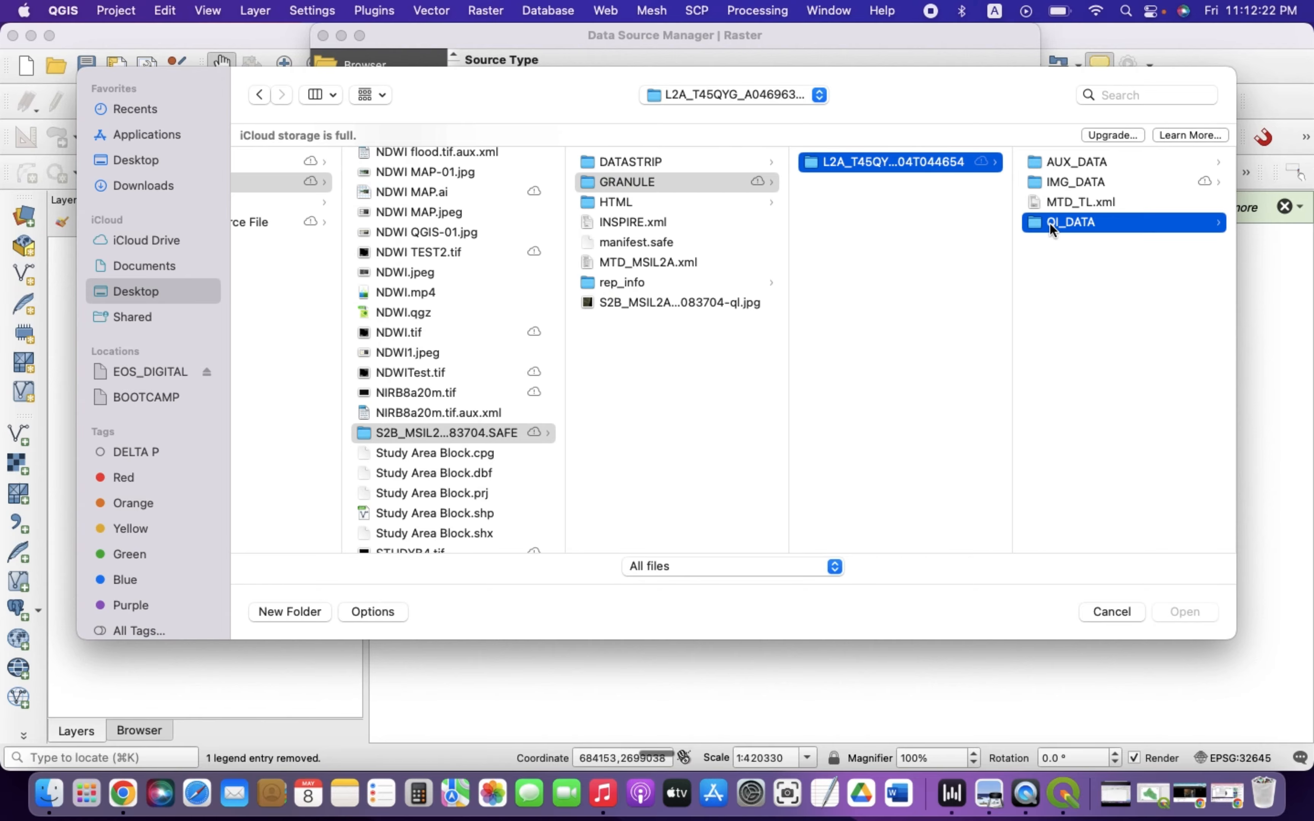
left_click(851, 186)
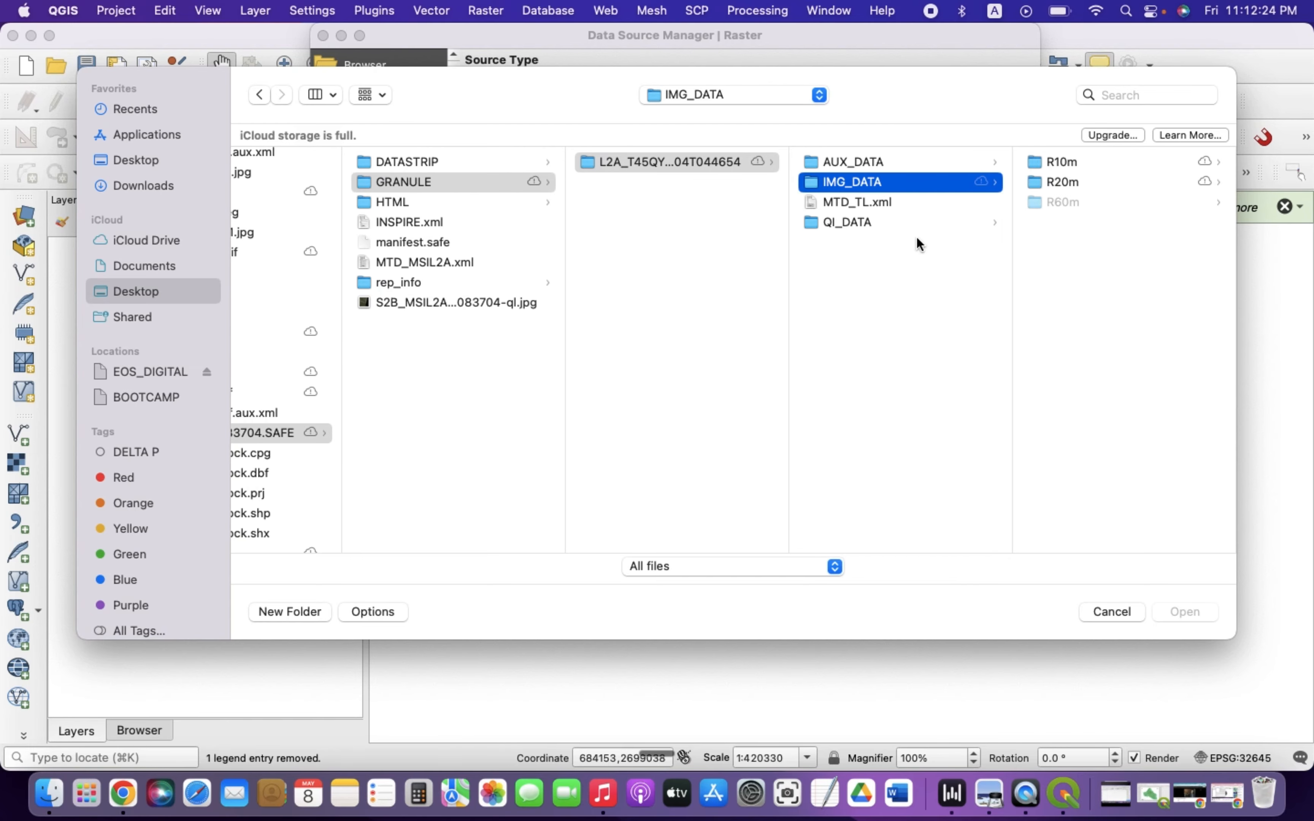
left_click(1048, 164)
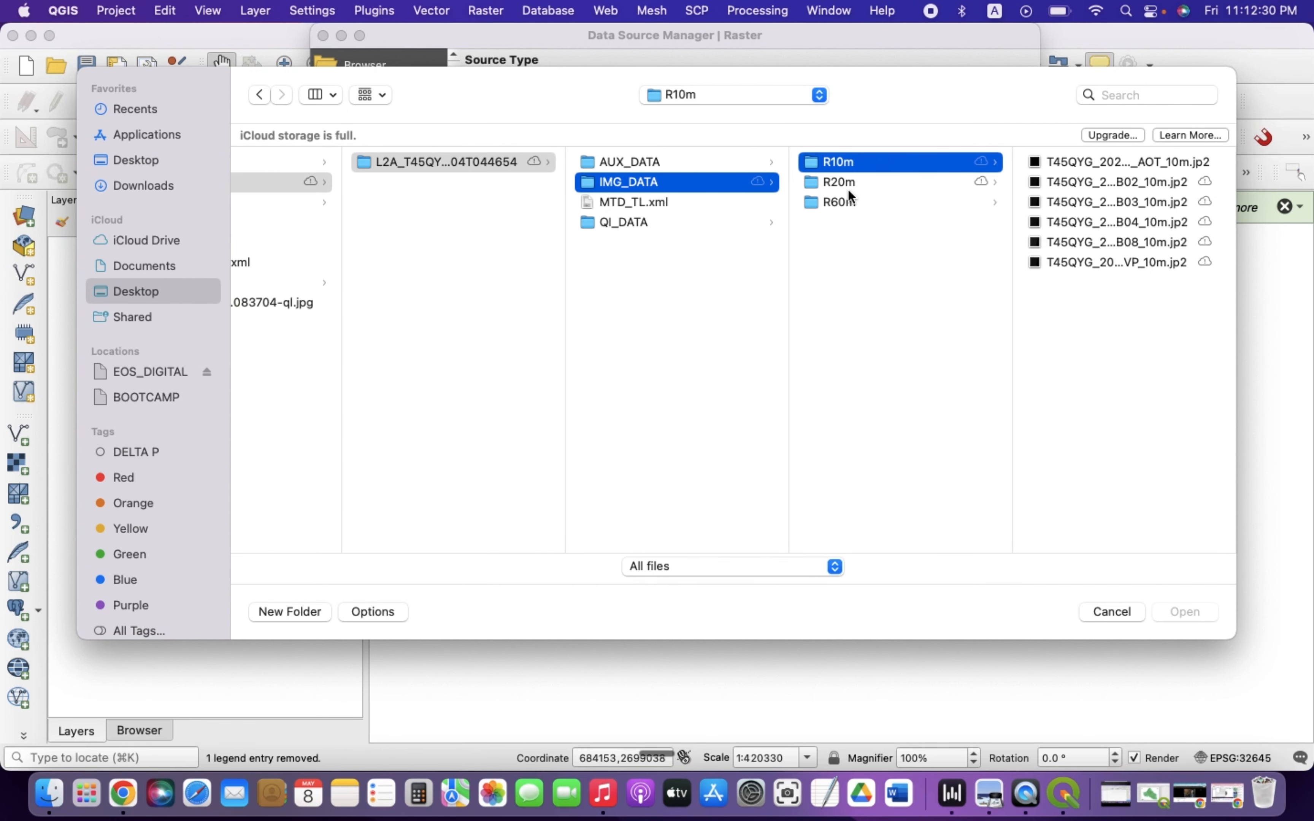
left_click(828, 183)
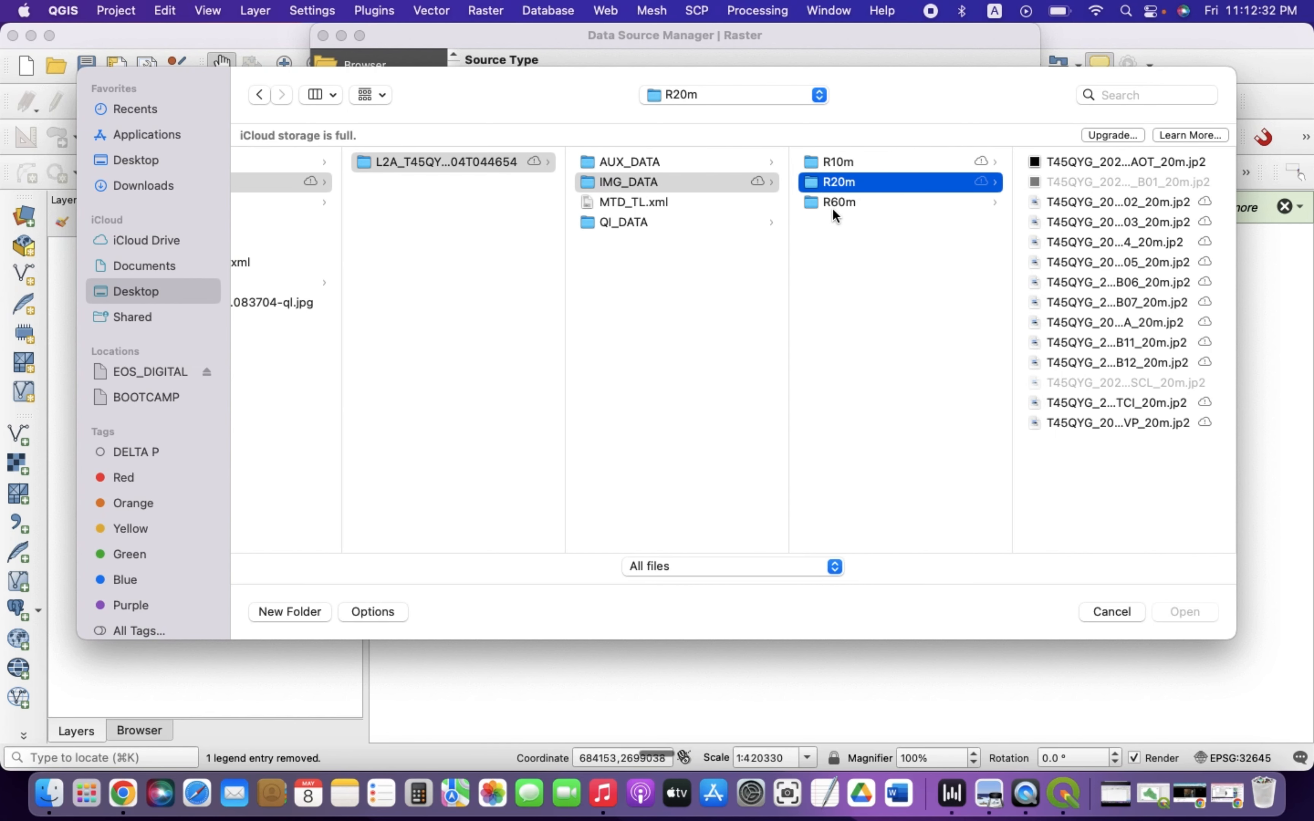
left_click(831, 207)
left_click(837, 165)
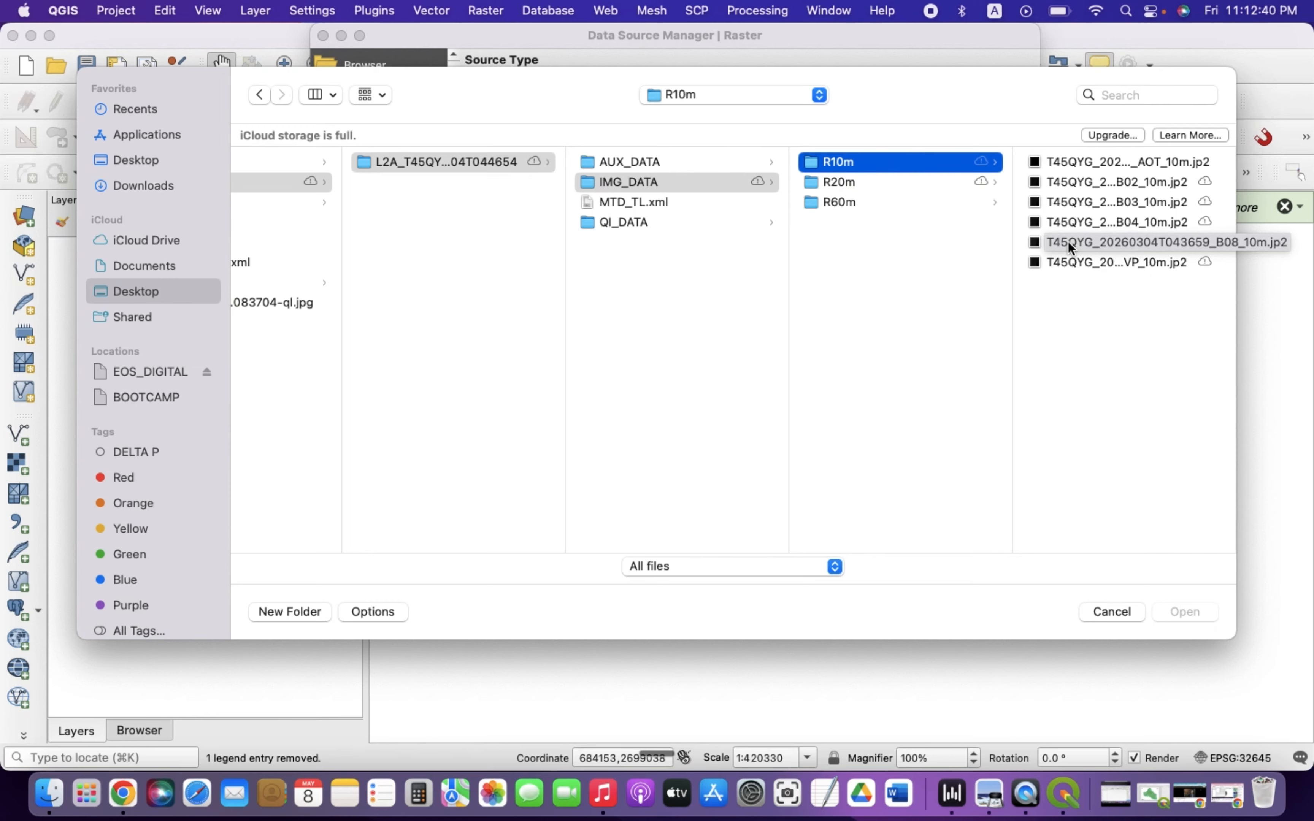
Select the B04 and B08 10 m band files and add them as raster layers
left_click(1084, 246)
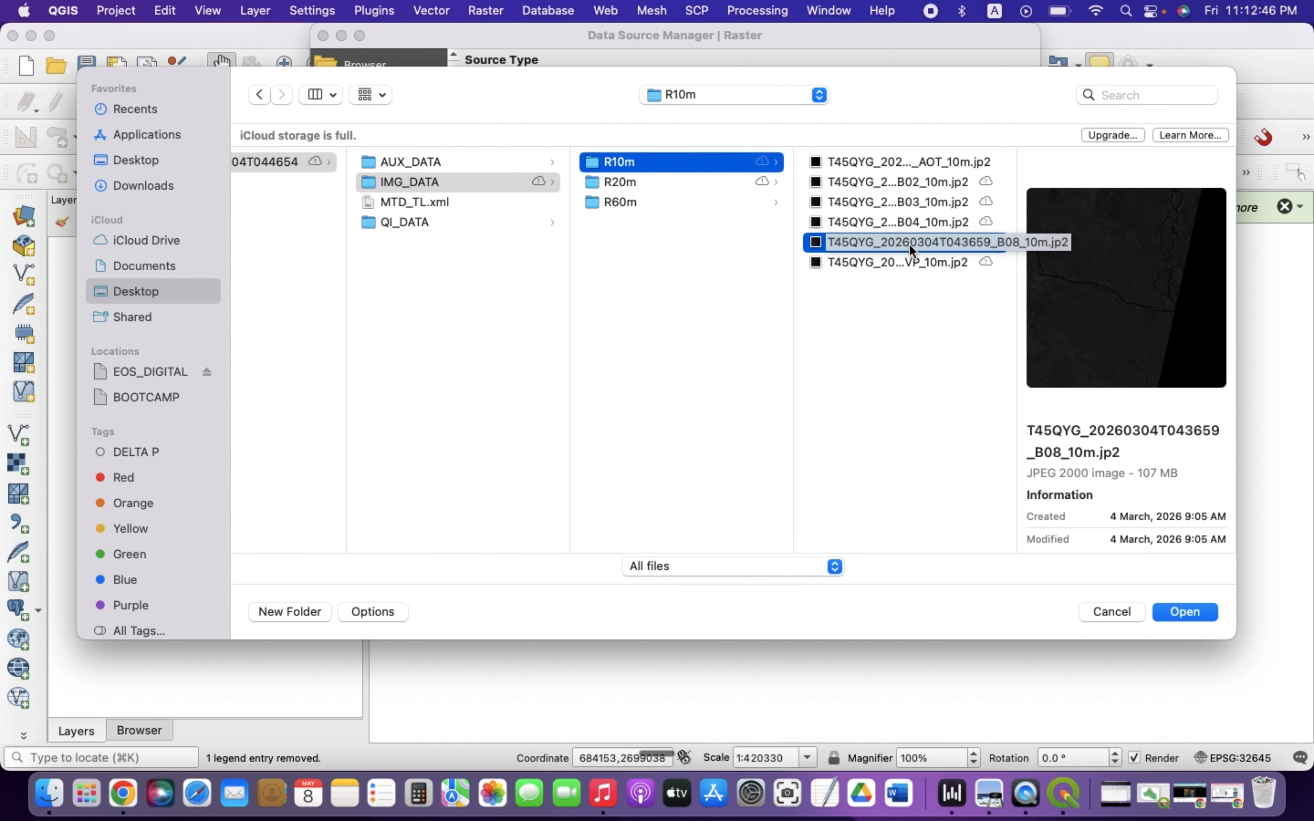
left_click(912, 222, "super")
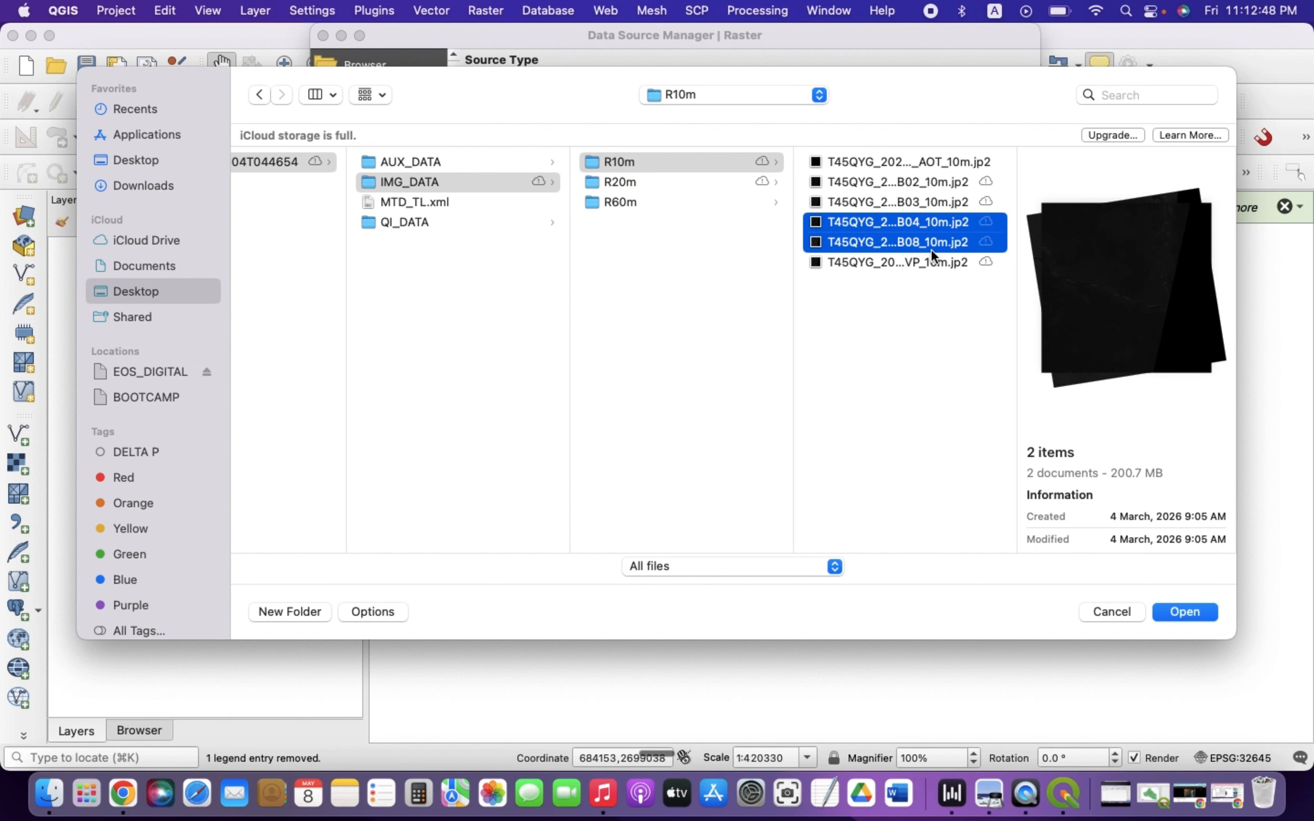
left_click(1183, 612)
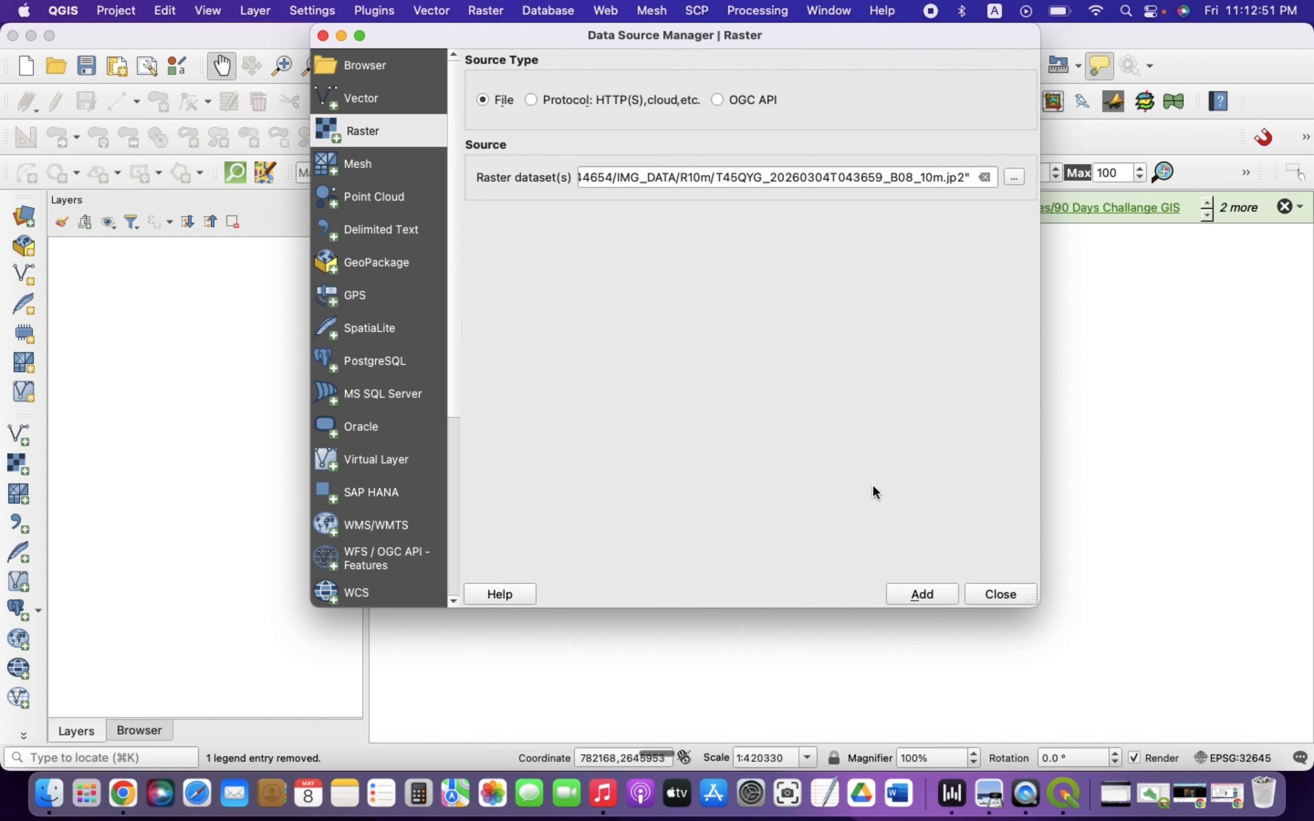
left_click(933, 594)
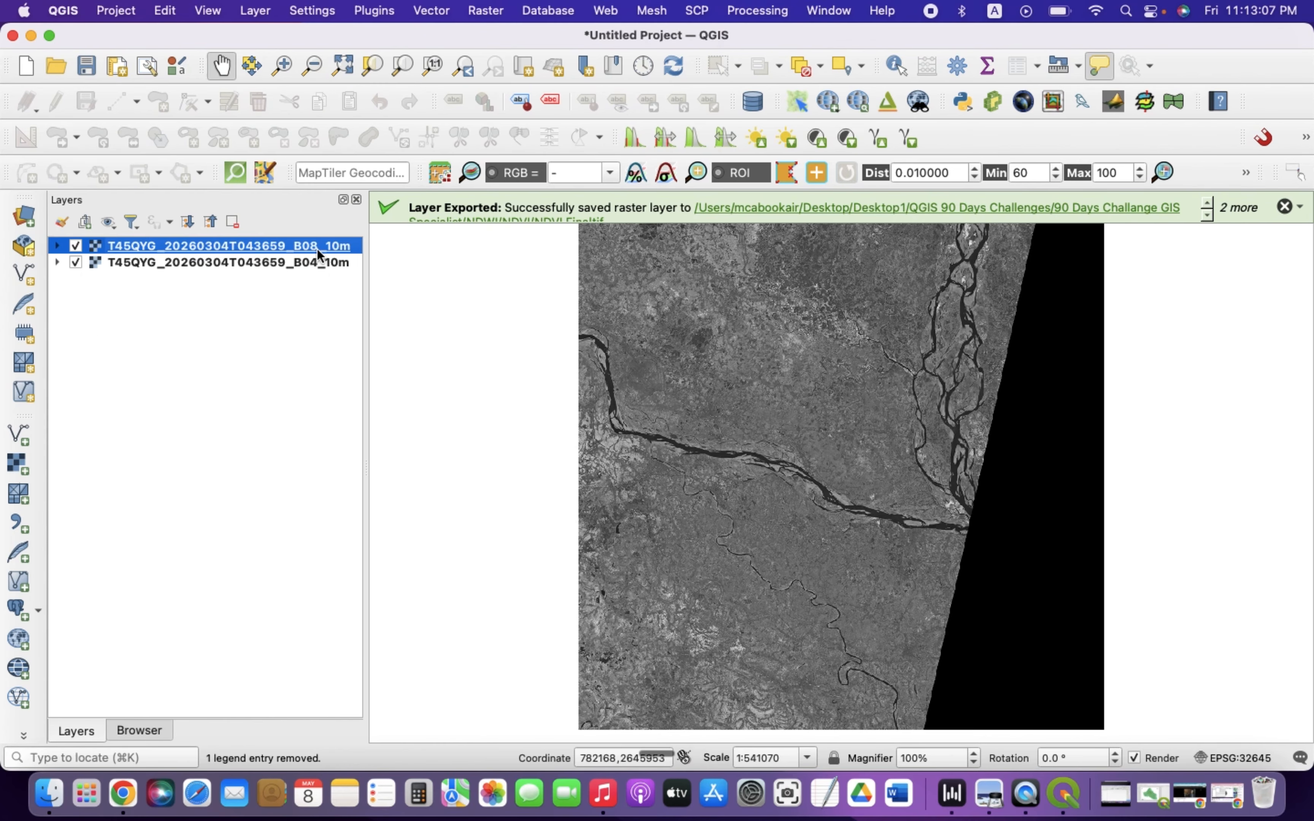
left_click(302, 264)
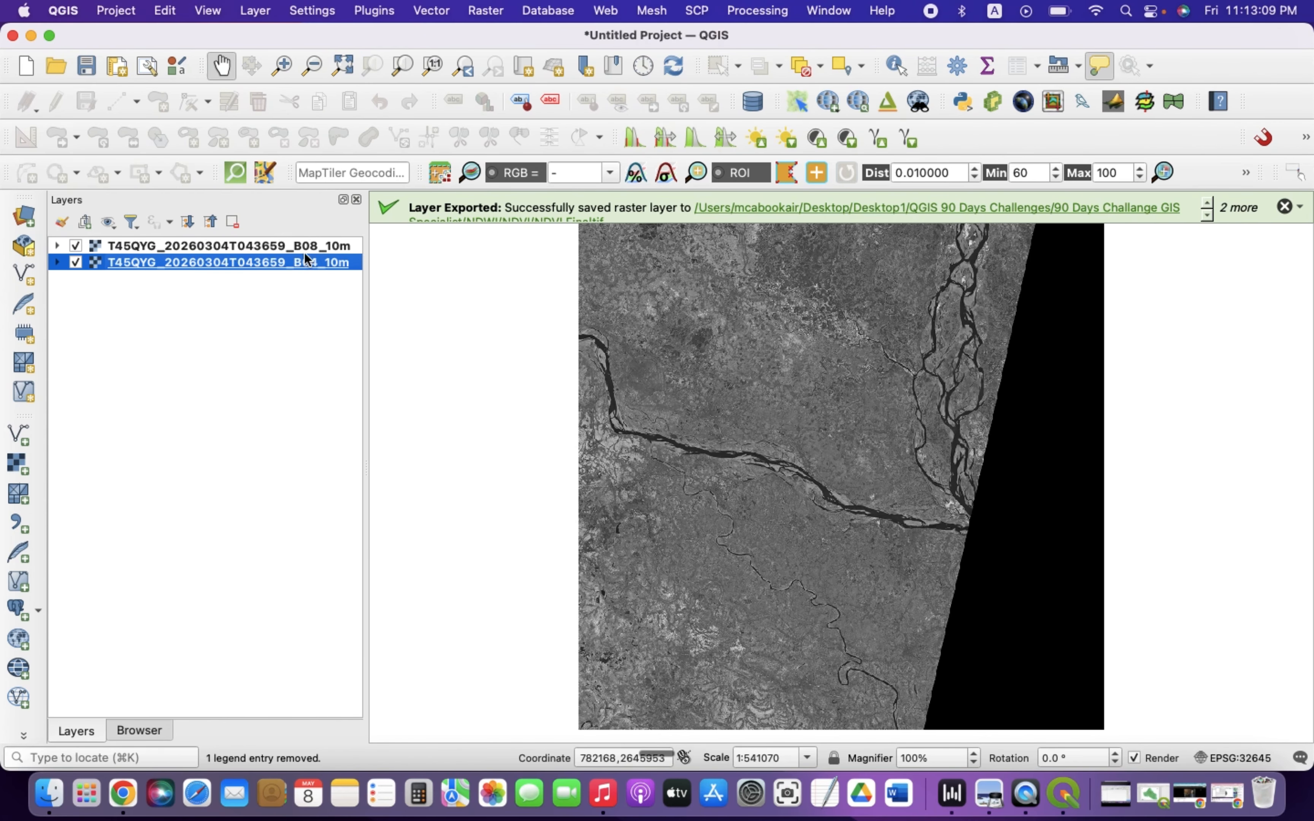
left_click(305, 250)
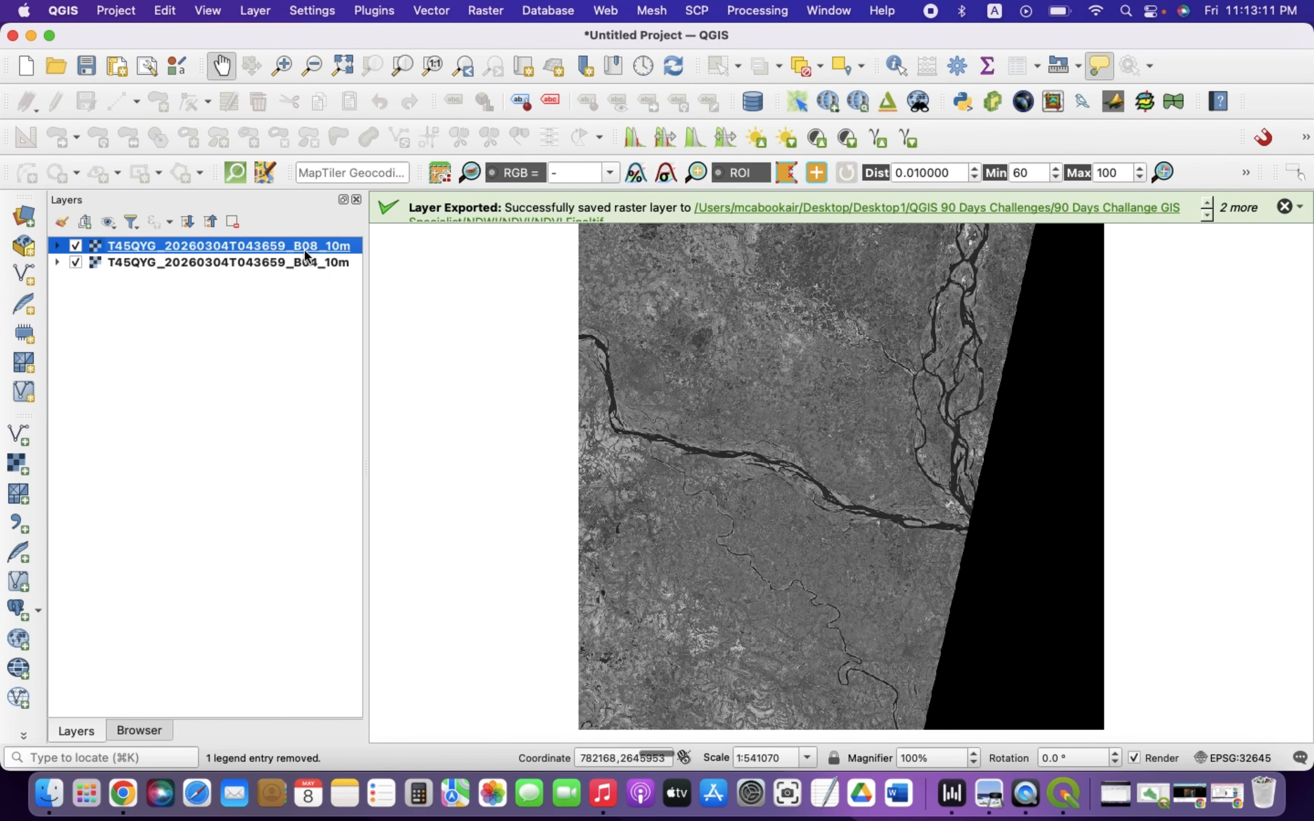
left_click(304, 264)
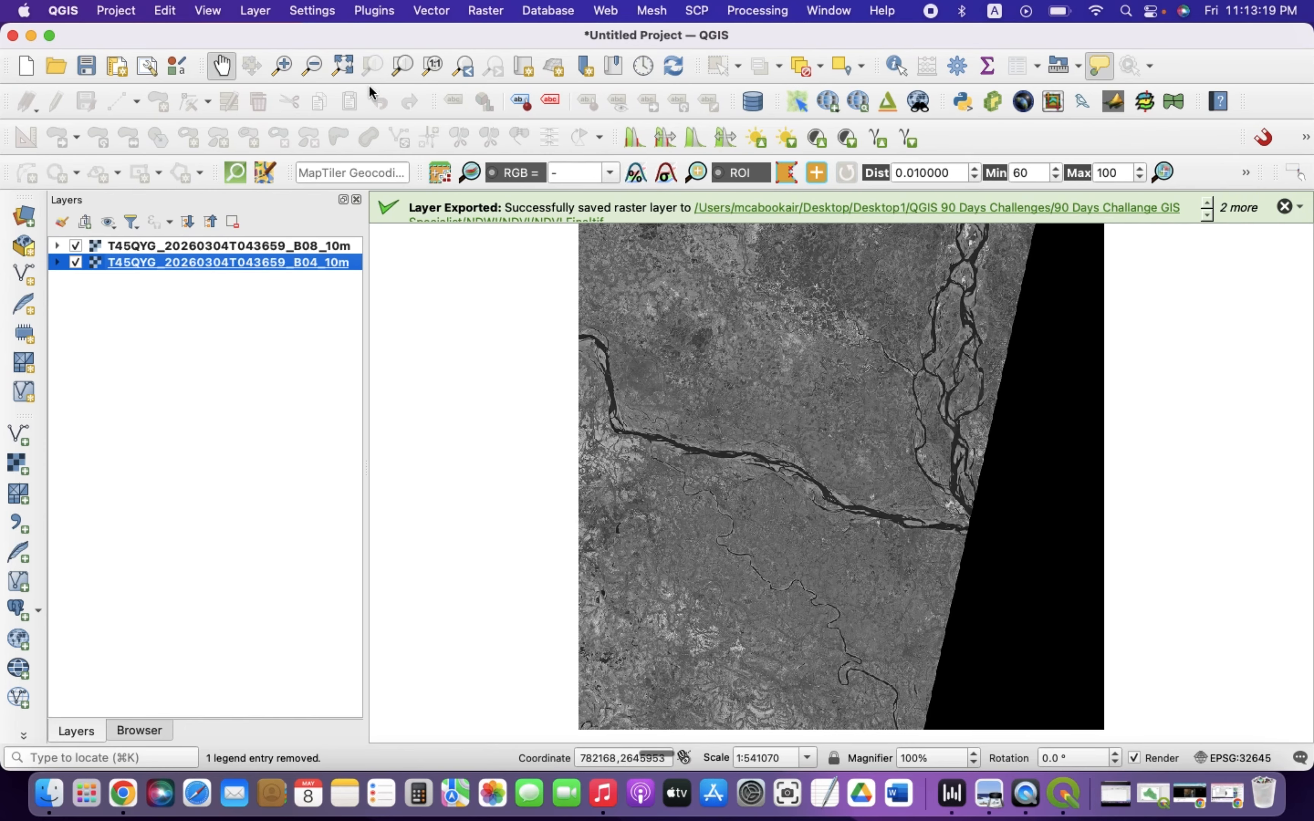
Open the Raster Calculator and insert the B08 band into the expression
left_click(484, 10)
mouse_move(500, 89)
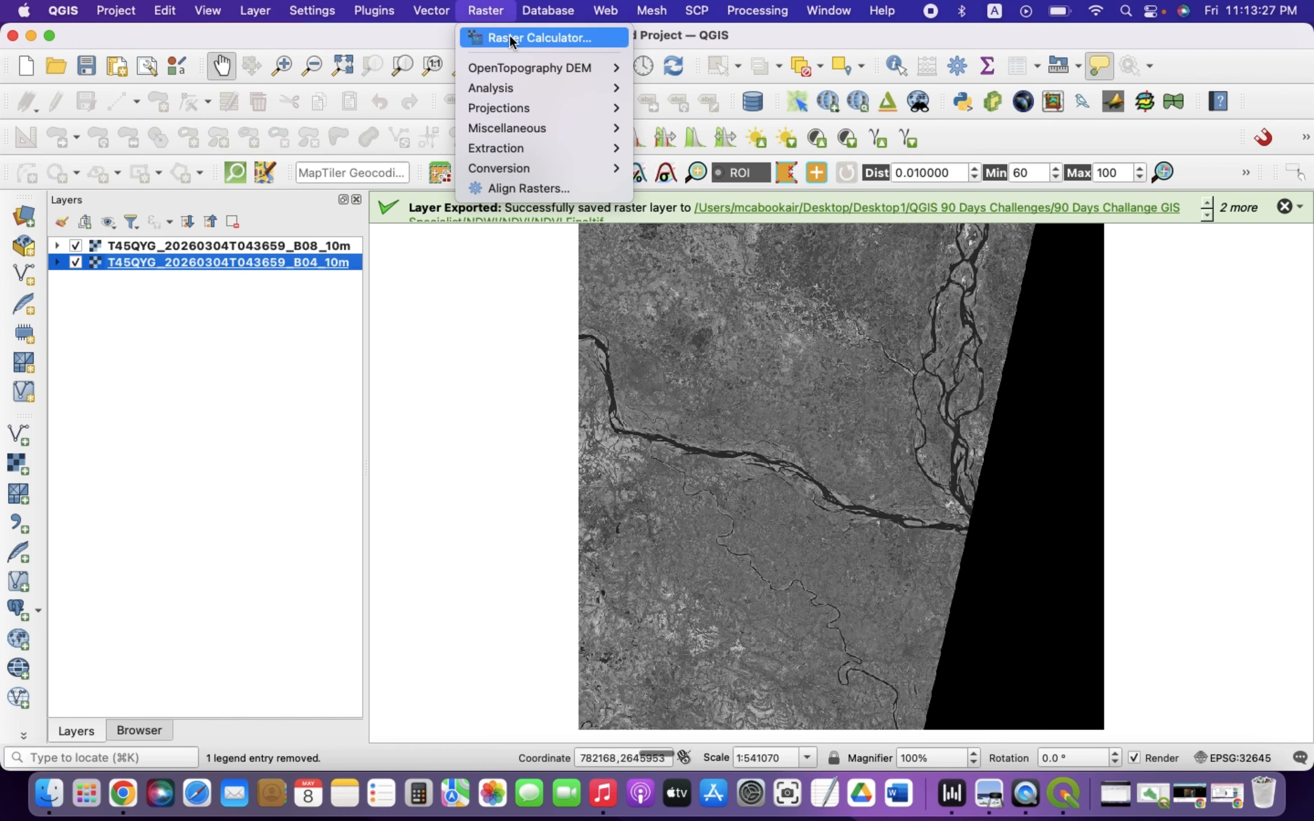
left_click(569, 38)
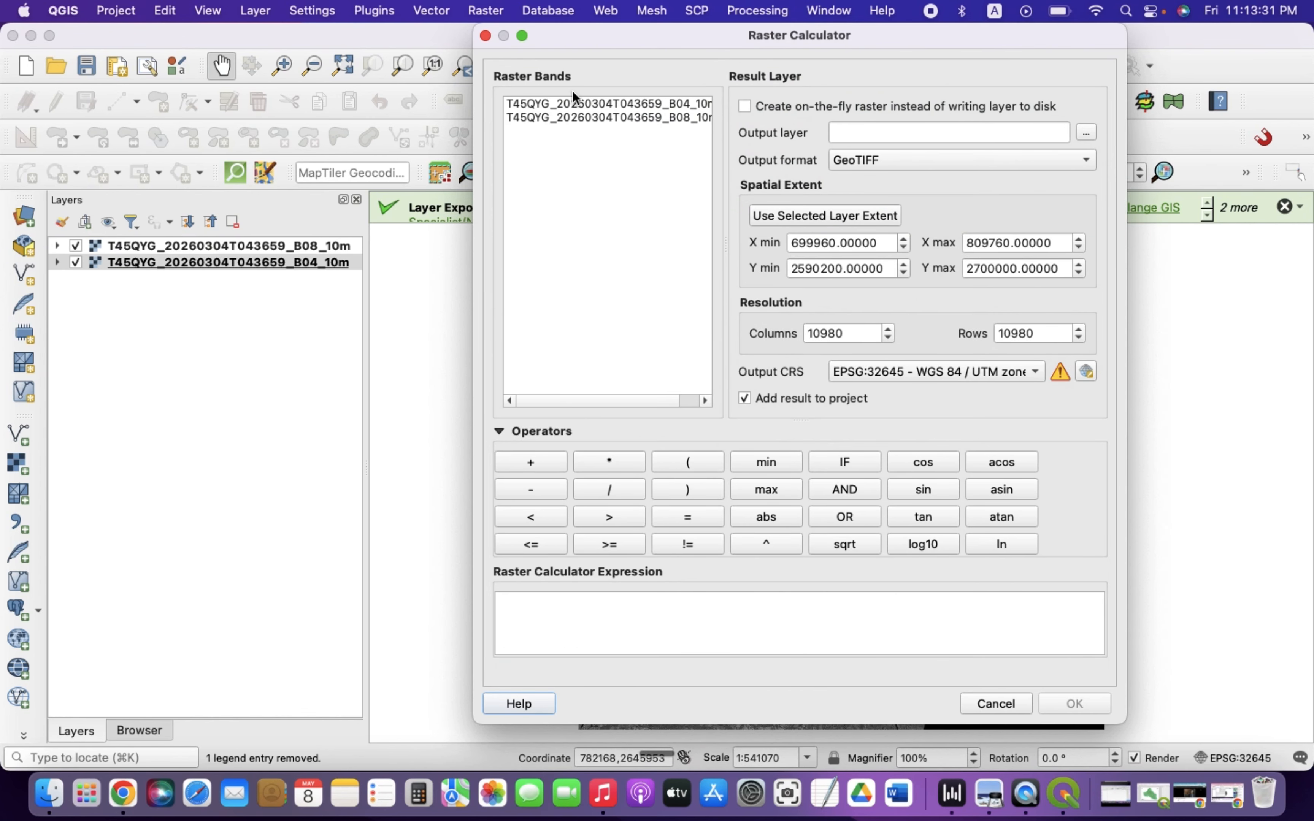
left_click_drag(669, 43, 551, 30)
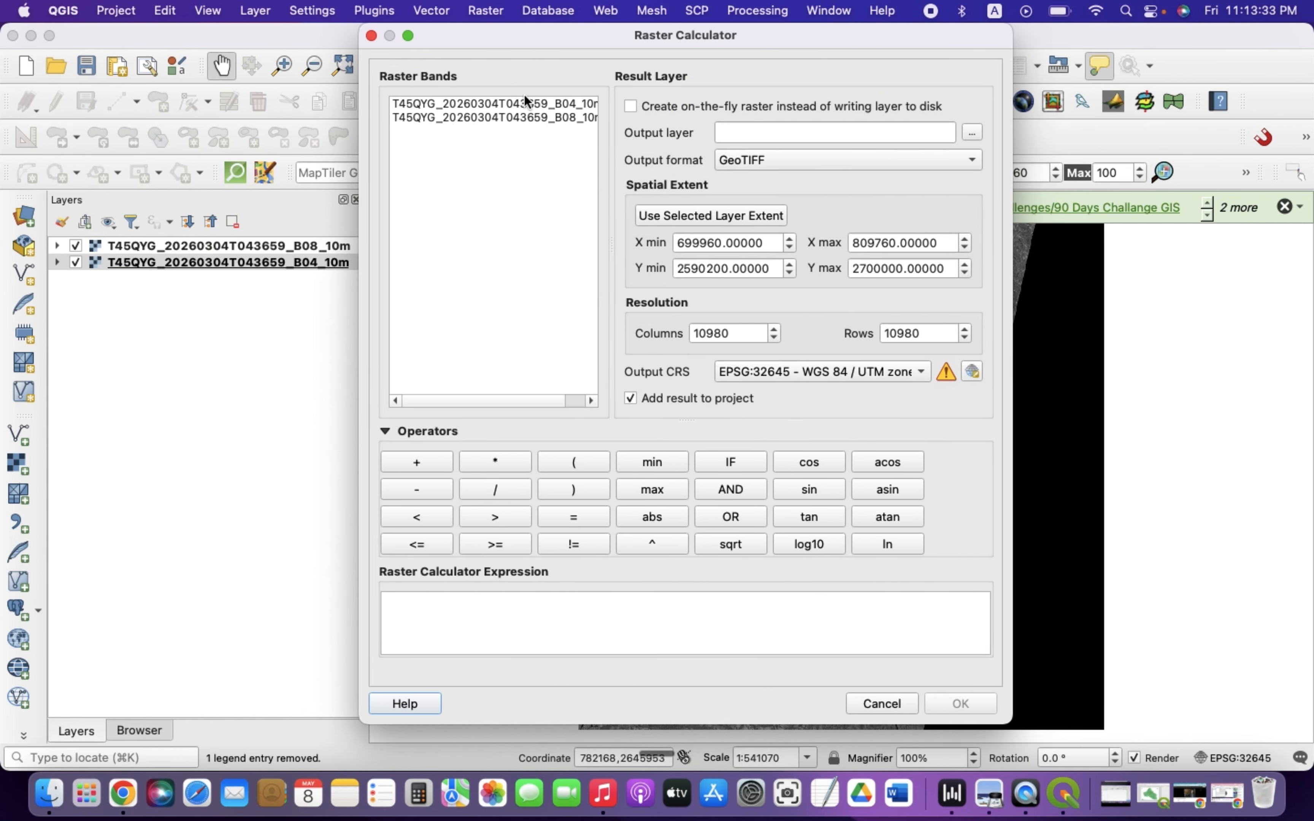
left_click(516, 102)
left_click(517, 116)
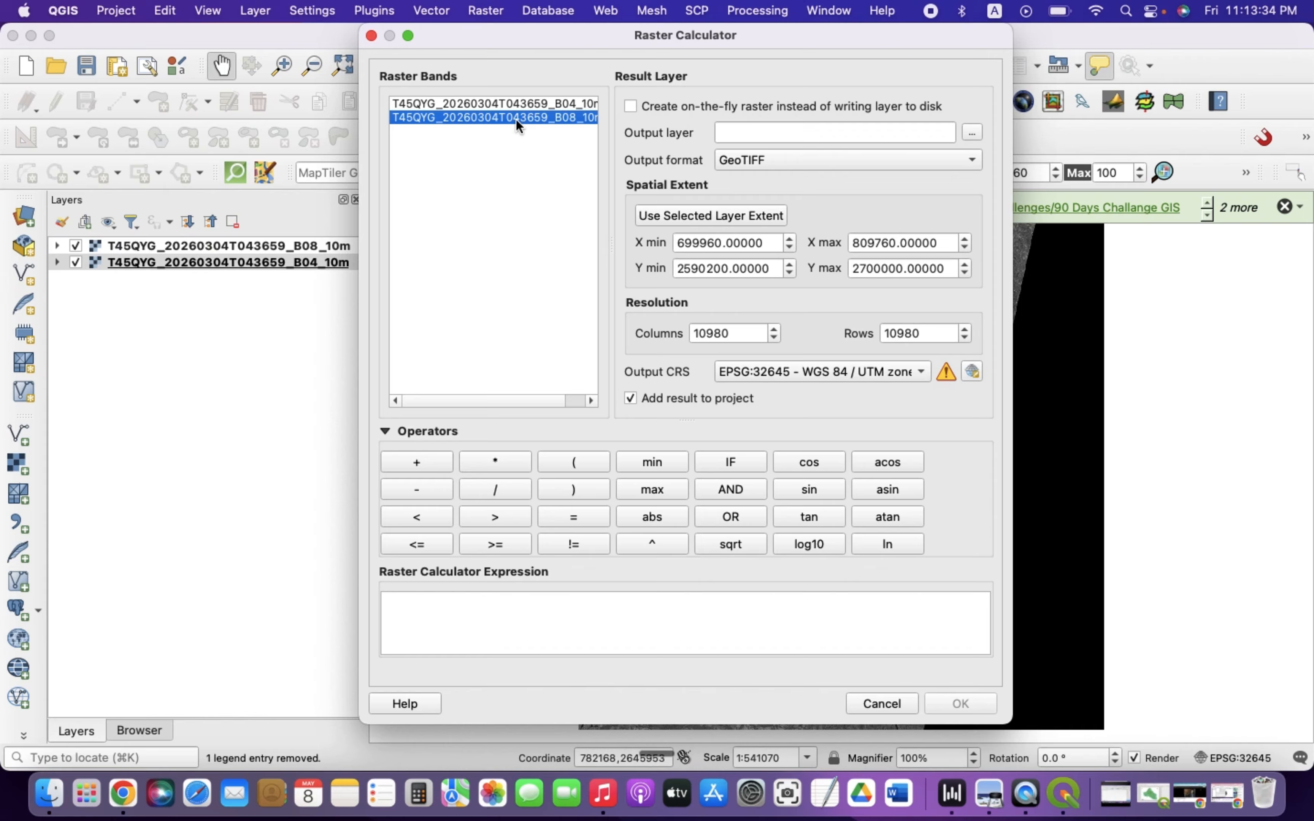
double_click(497, 119)
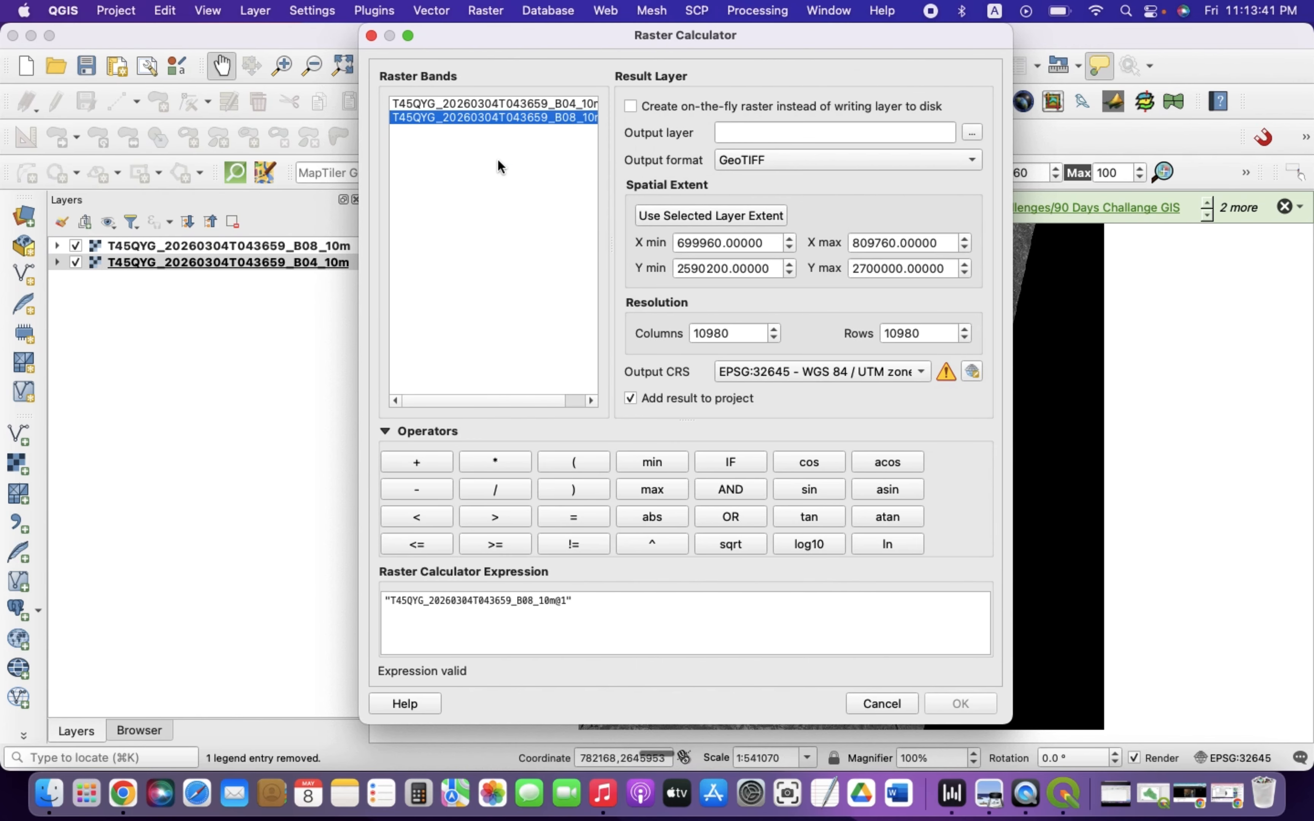
Subtract the B04 band from the B08 band in the expression
left_click(594, 602)
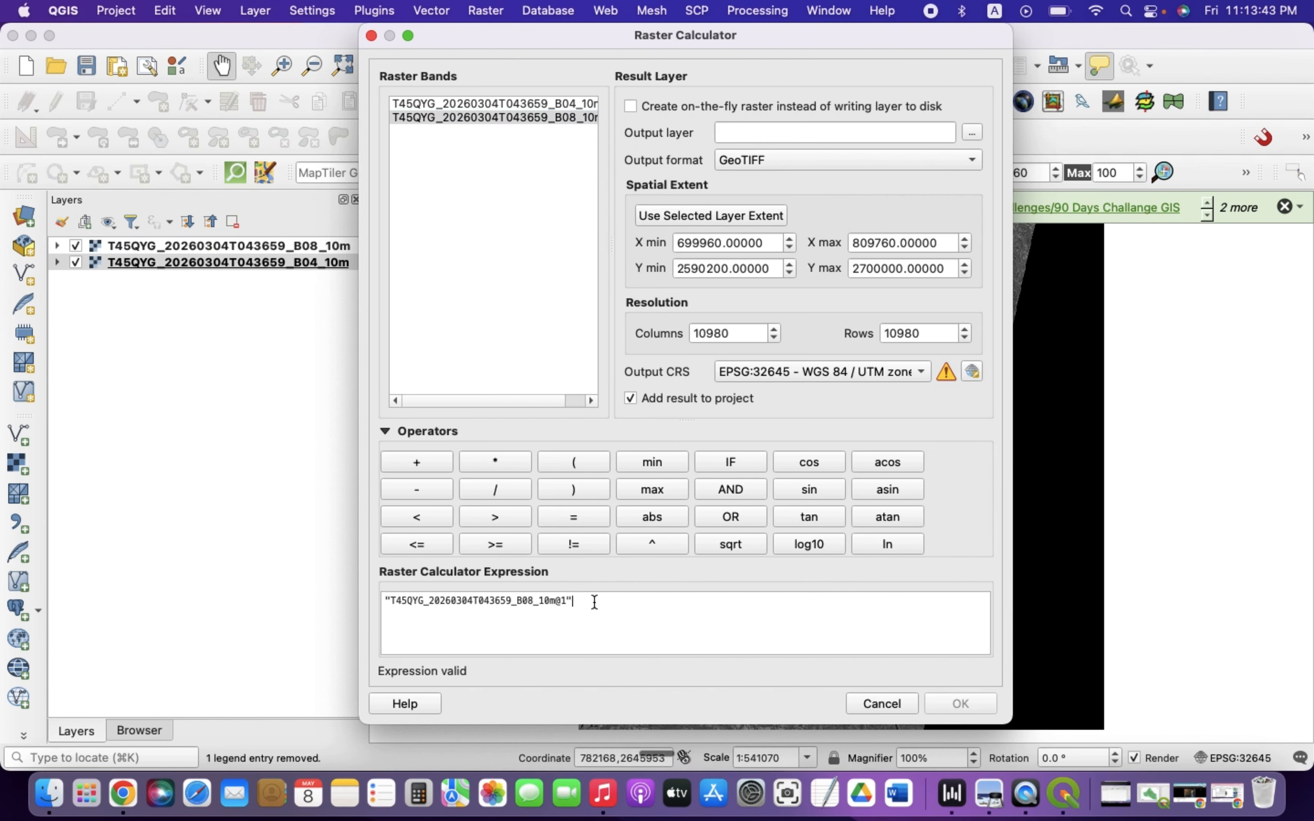
type("-")
key("BackSpace")
left_click(416, 488)
left_click(483, 101)
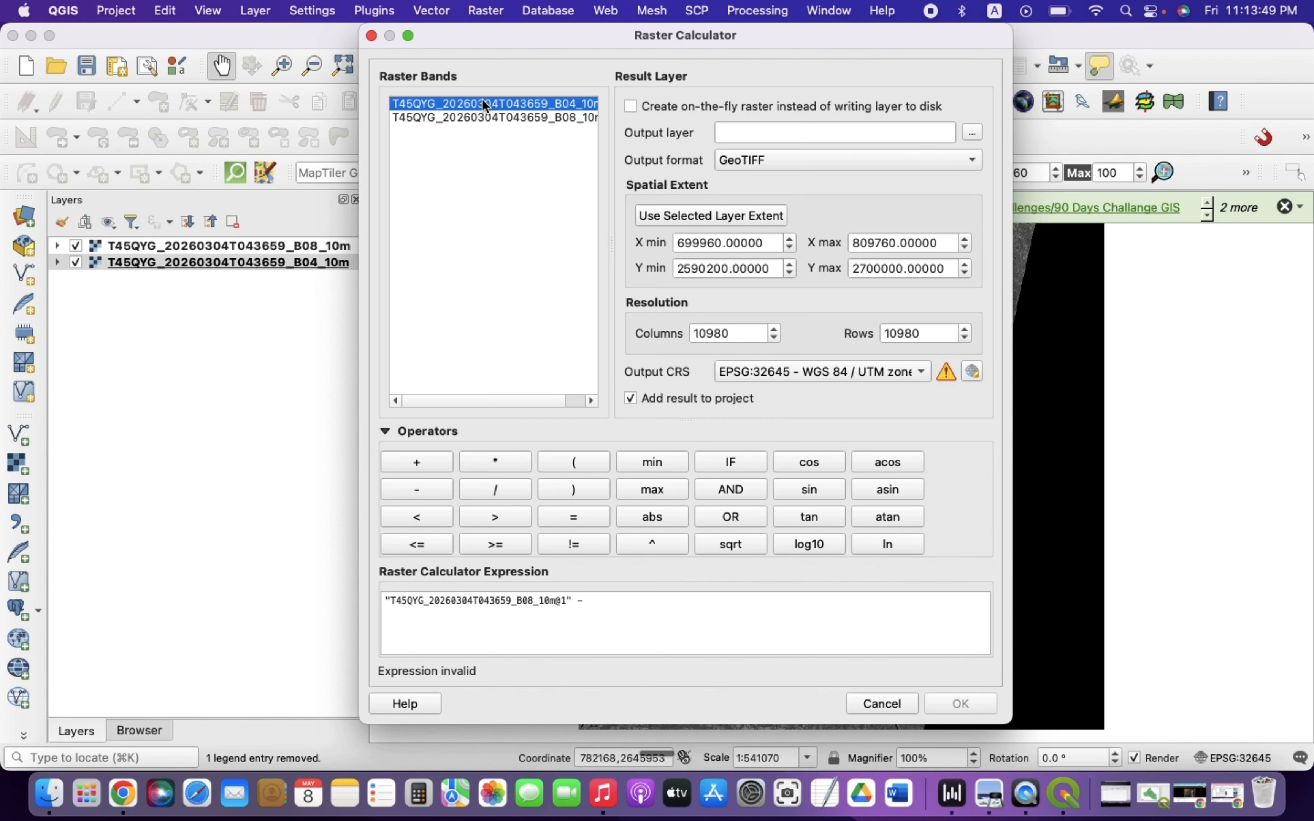
double_click(482, 105)
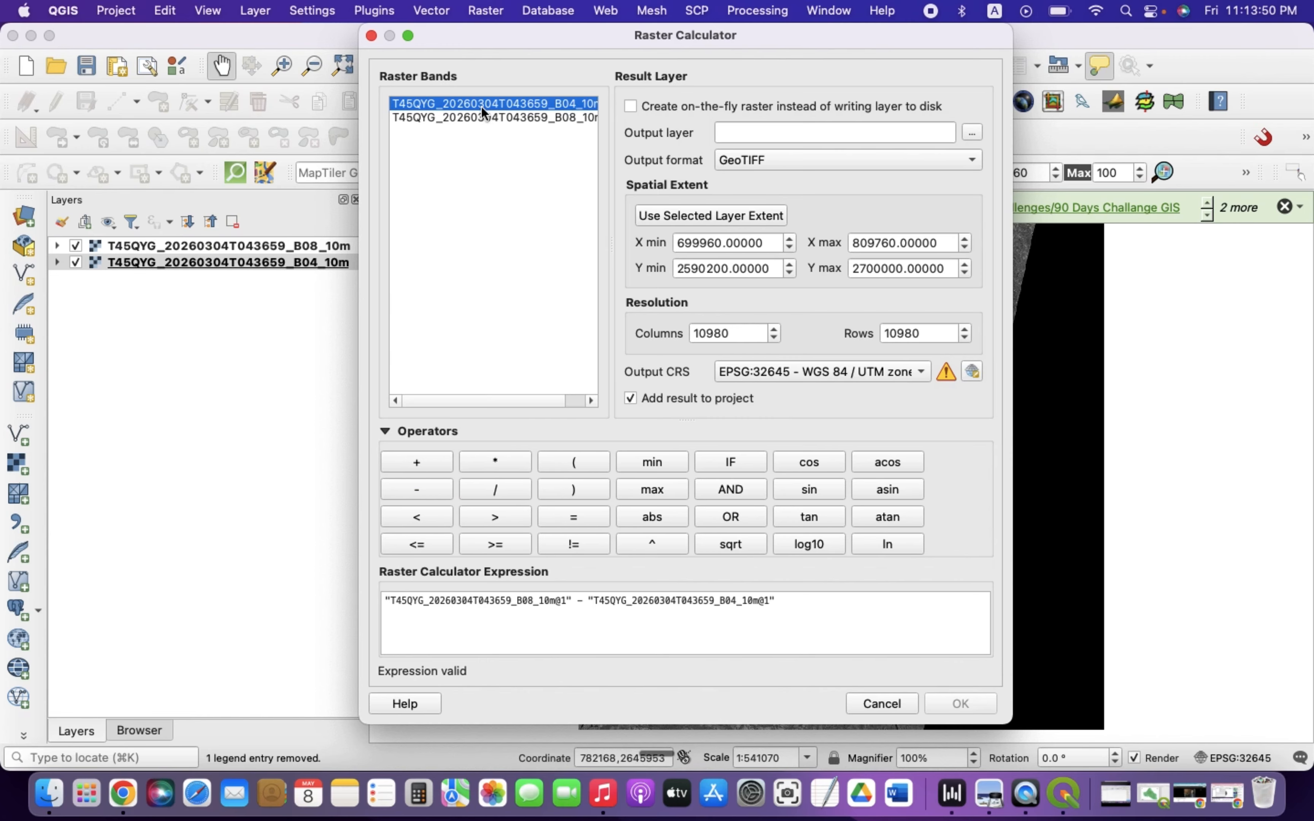
Wrap the band difference in parentheses and append a division operator
left_click(812, 609)
type(")")
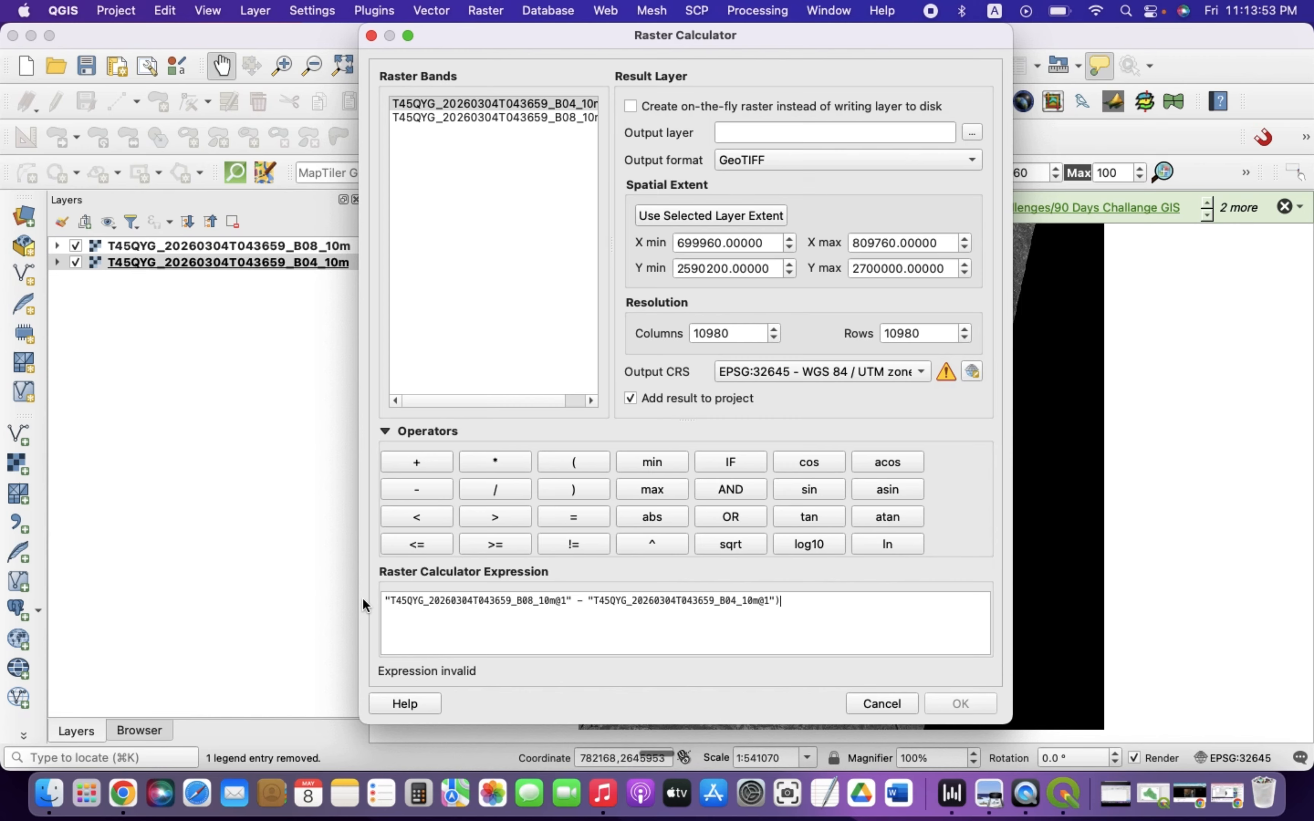
left_click(382, 601)
type("(")
left_click(815, 602)
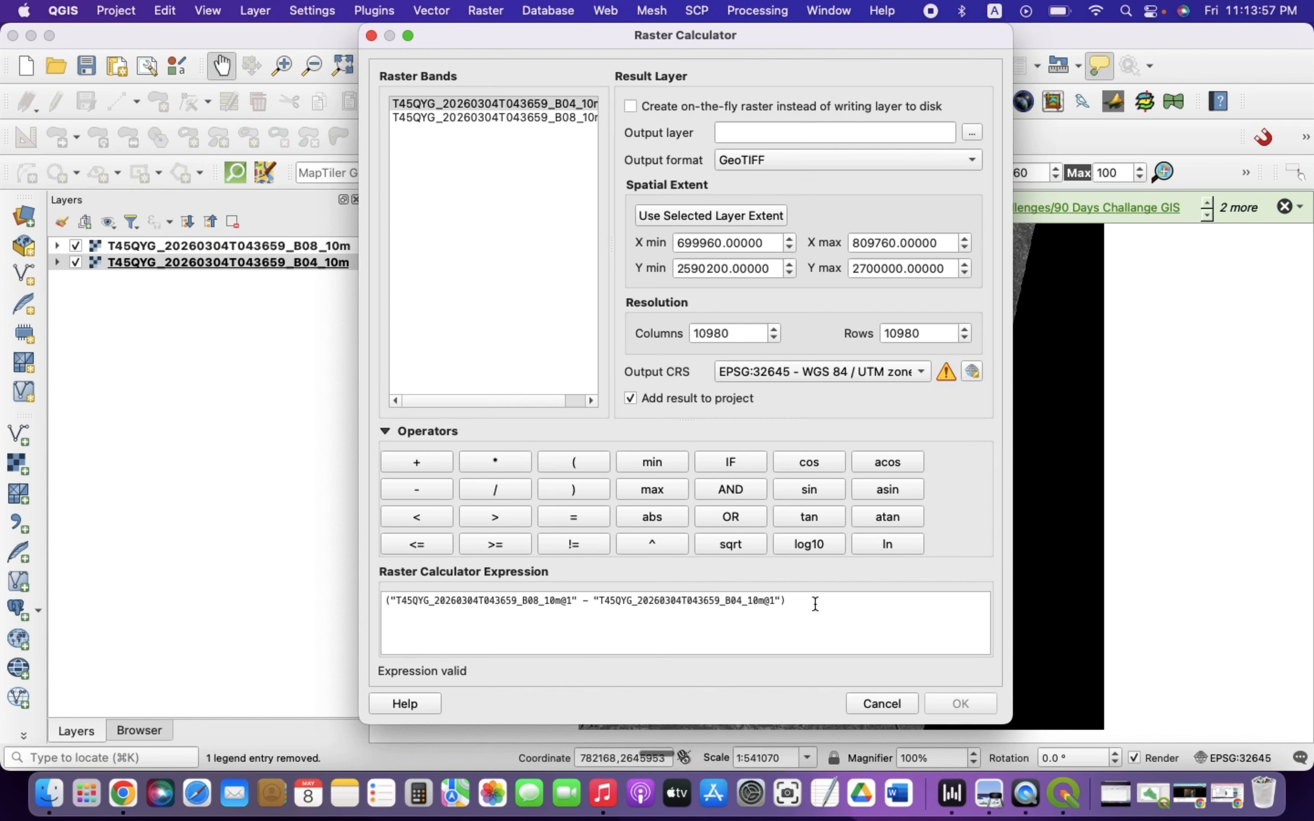
type("/")
Complete the denominator as the parenthesised sum of the B08 and B04 bands
left_click(459, 116)
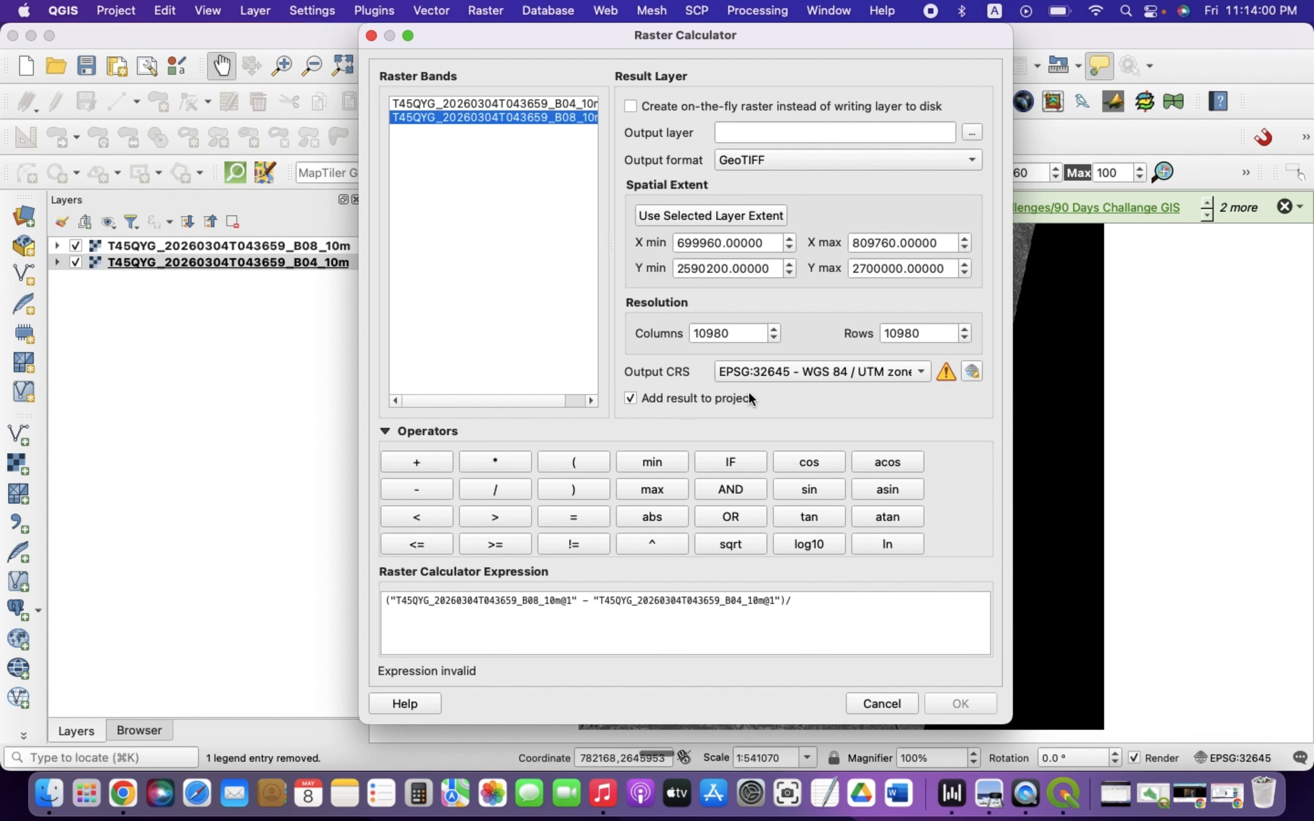
double_click(481, 118)
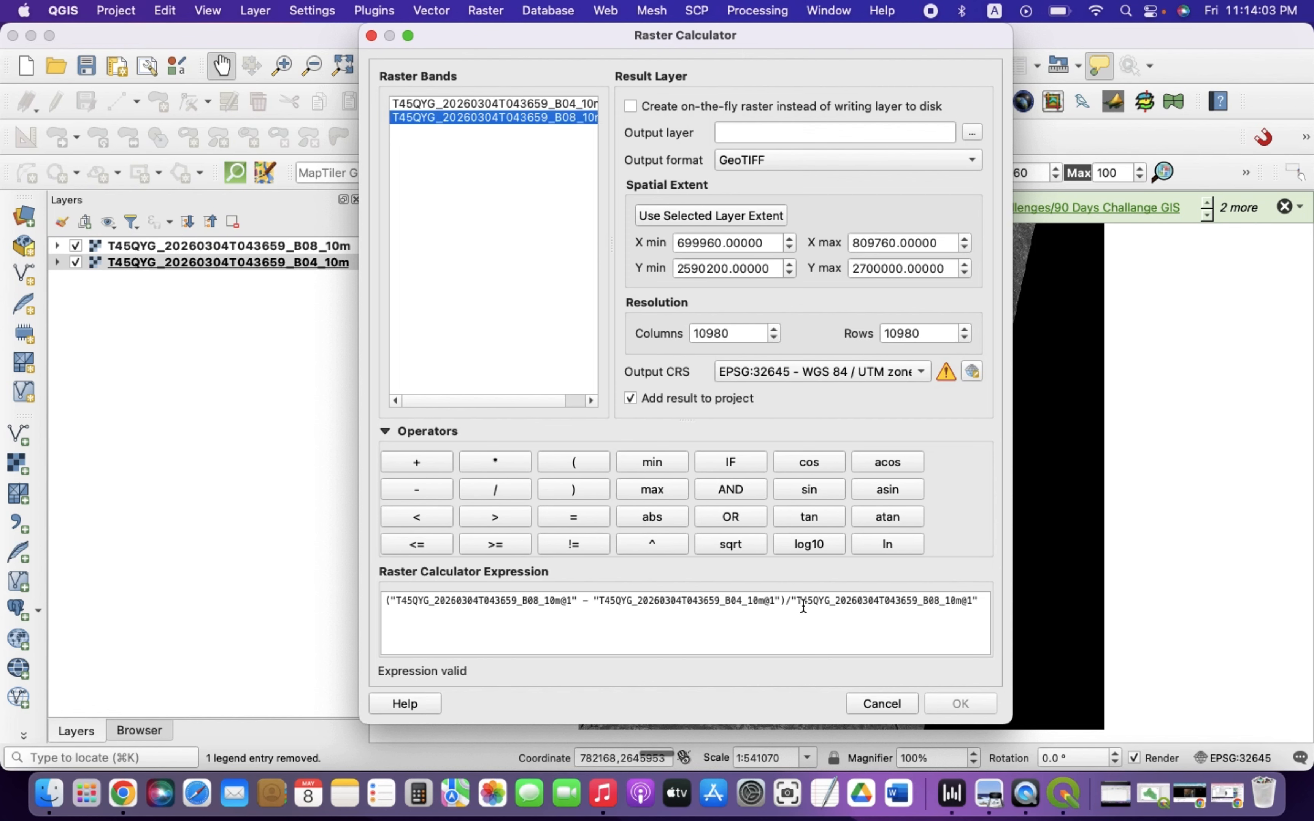
left_click(792, 604)
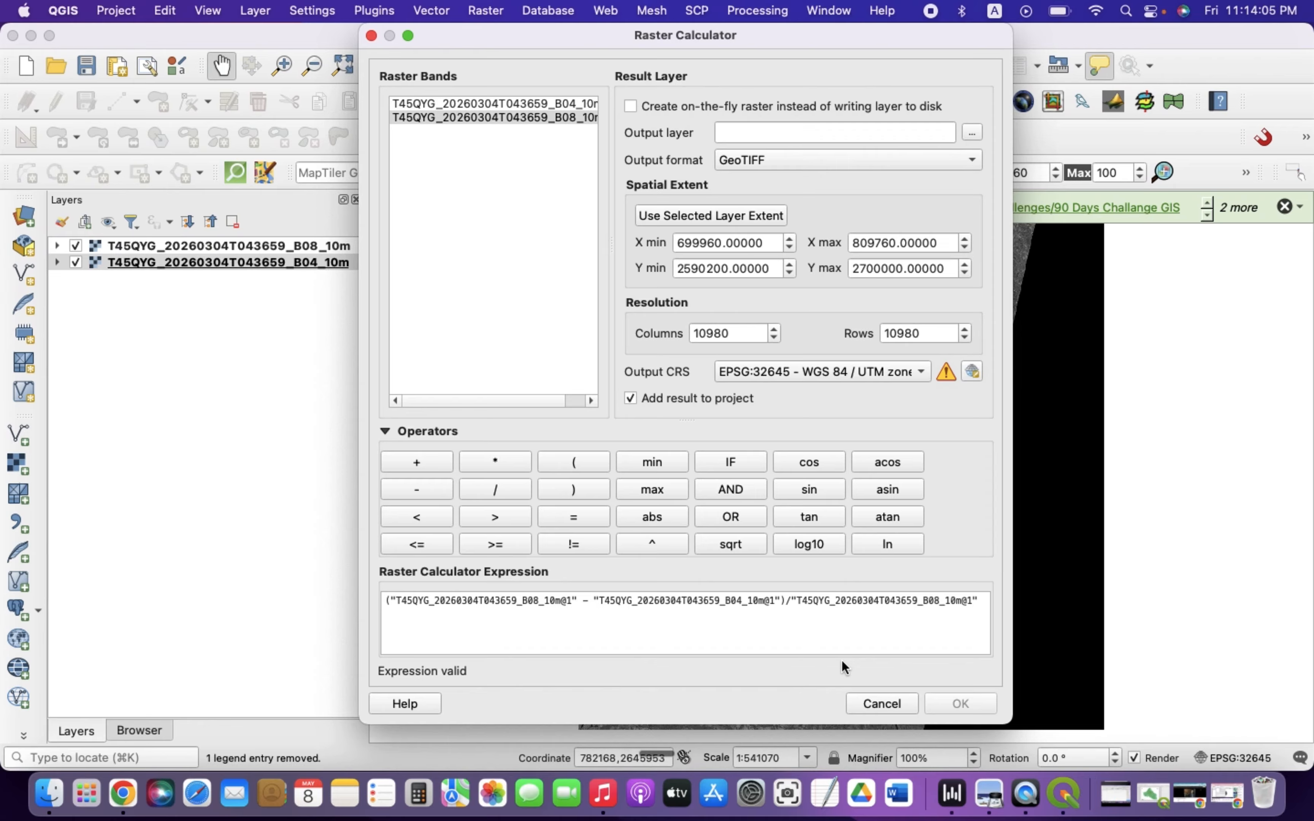
type("(")
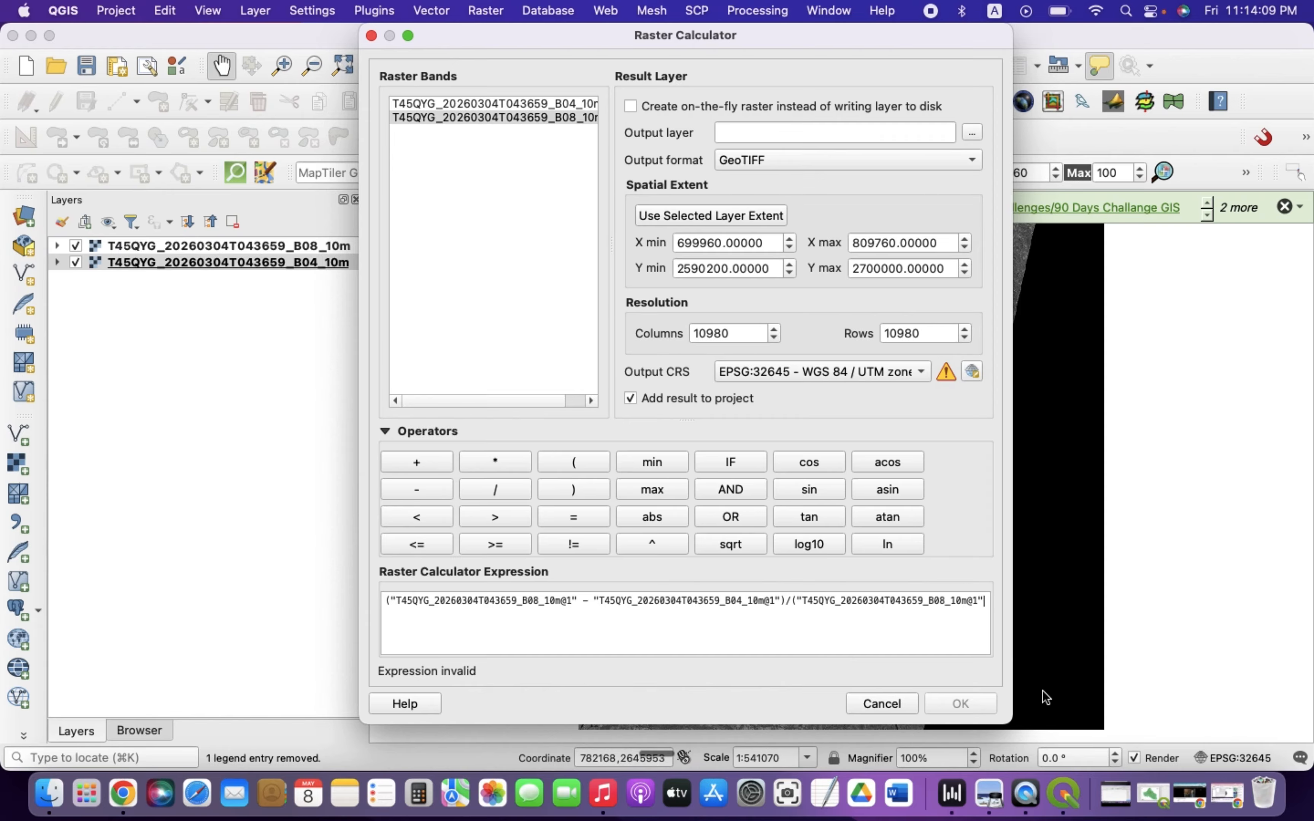
left_click(416, 462)
double_click(480, 103)
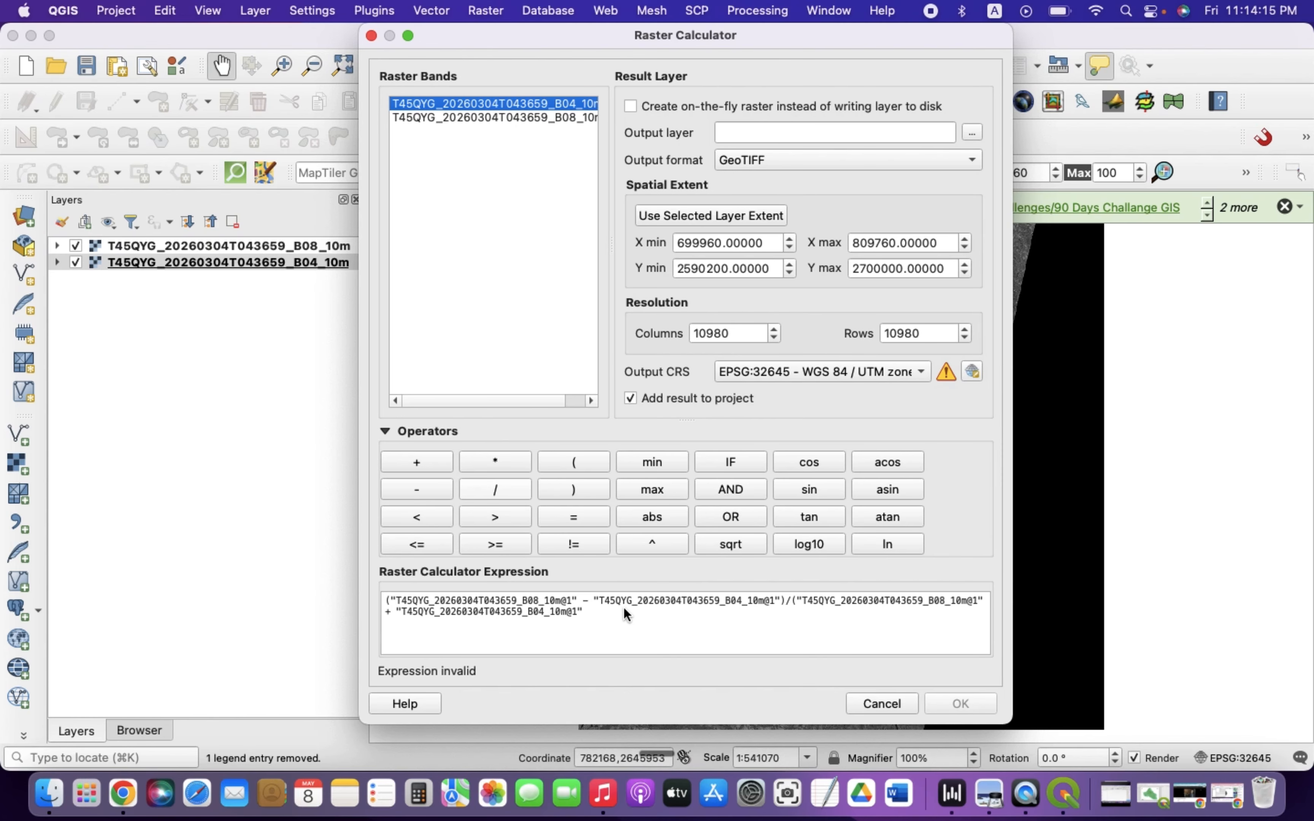
left_click(604, 608)
type(")")
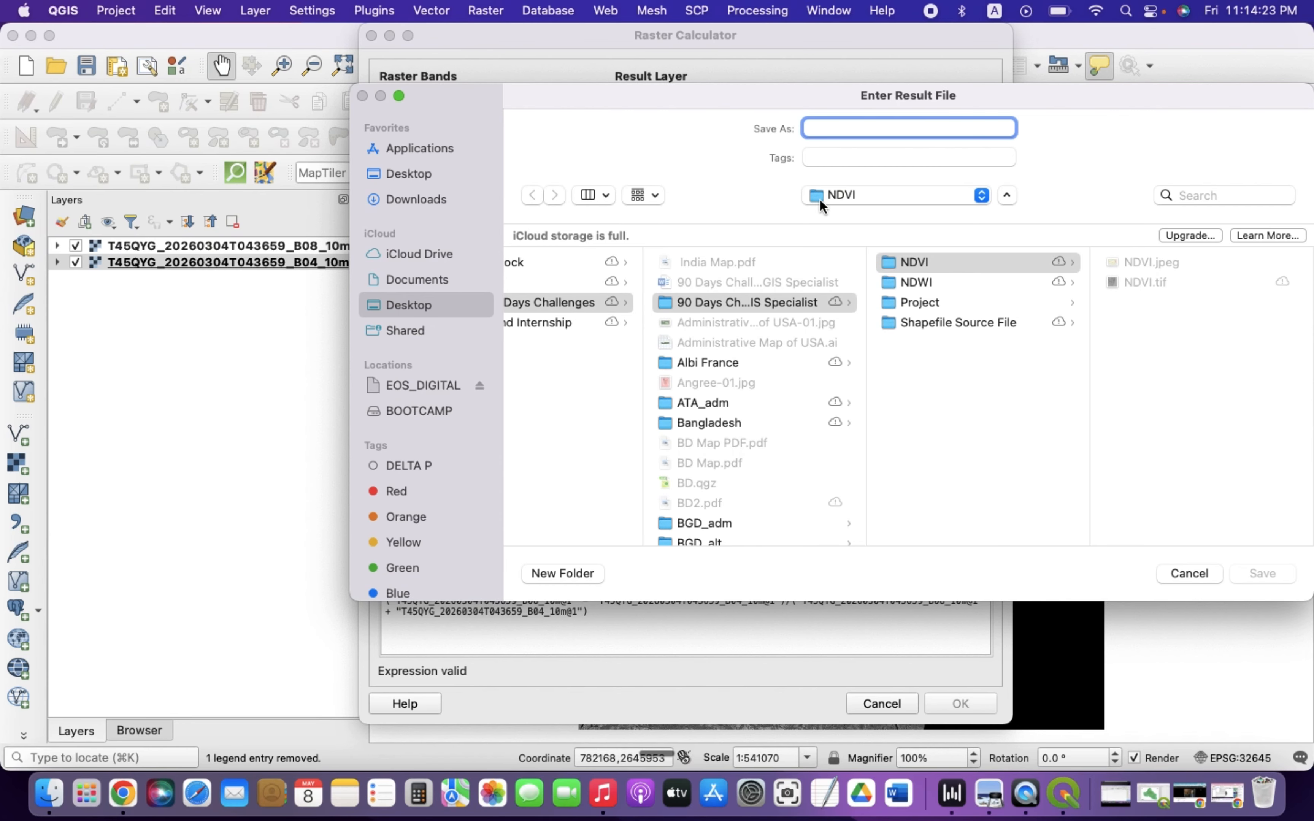
Set the output layer file to NDVI1 in the NDVI folder
left_click(1132, 280)
double_click(875, 125)
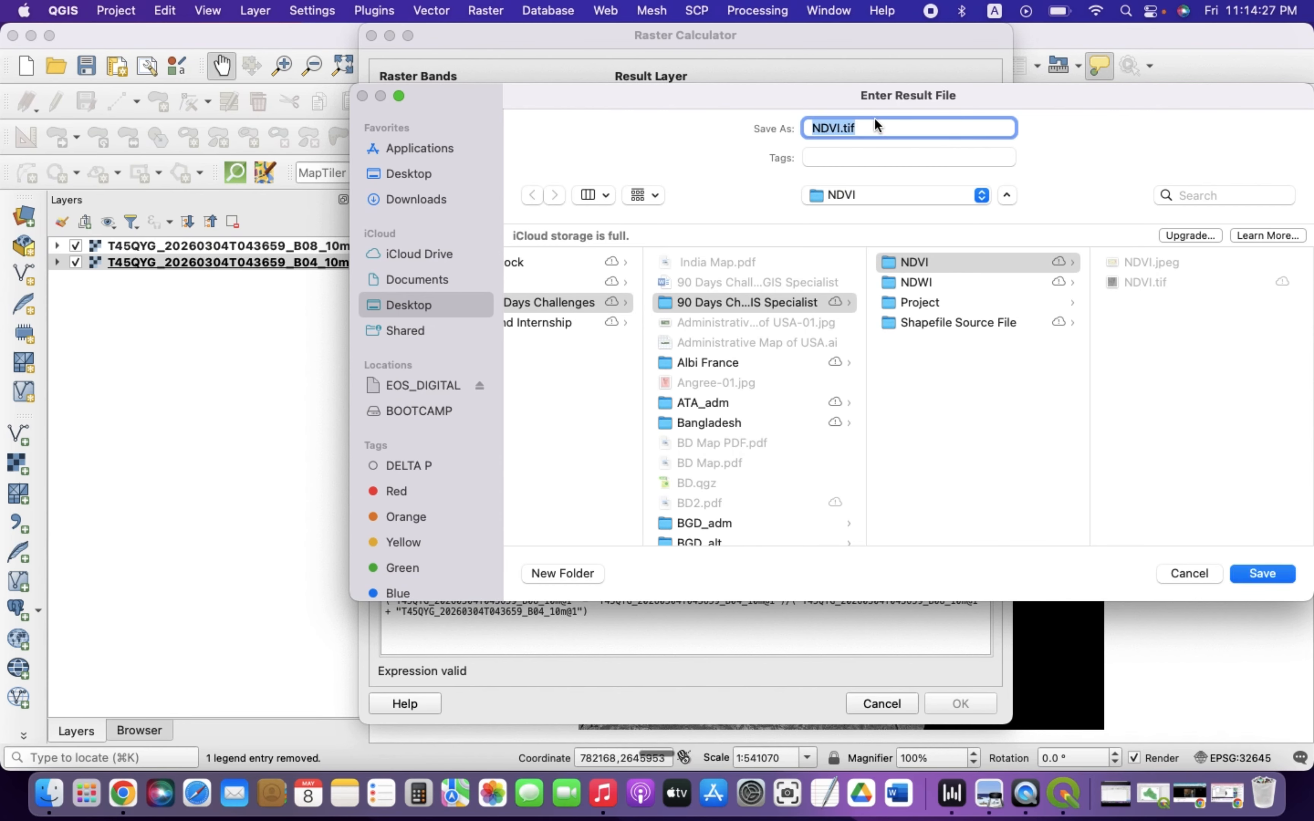
key("Right")
key("BackSpace")
key("BackSpace")
key("BackSpace")
key("BackSpace")
type("1")
left_click(1258, 573)
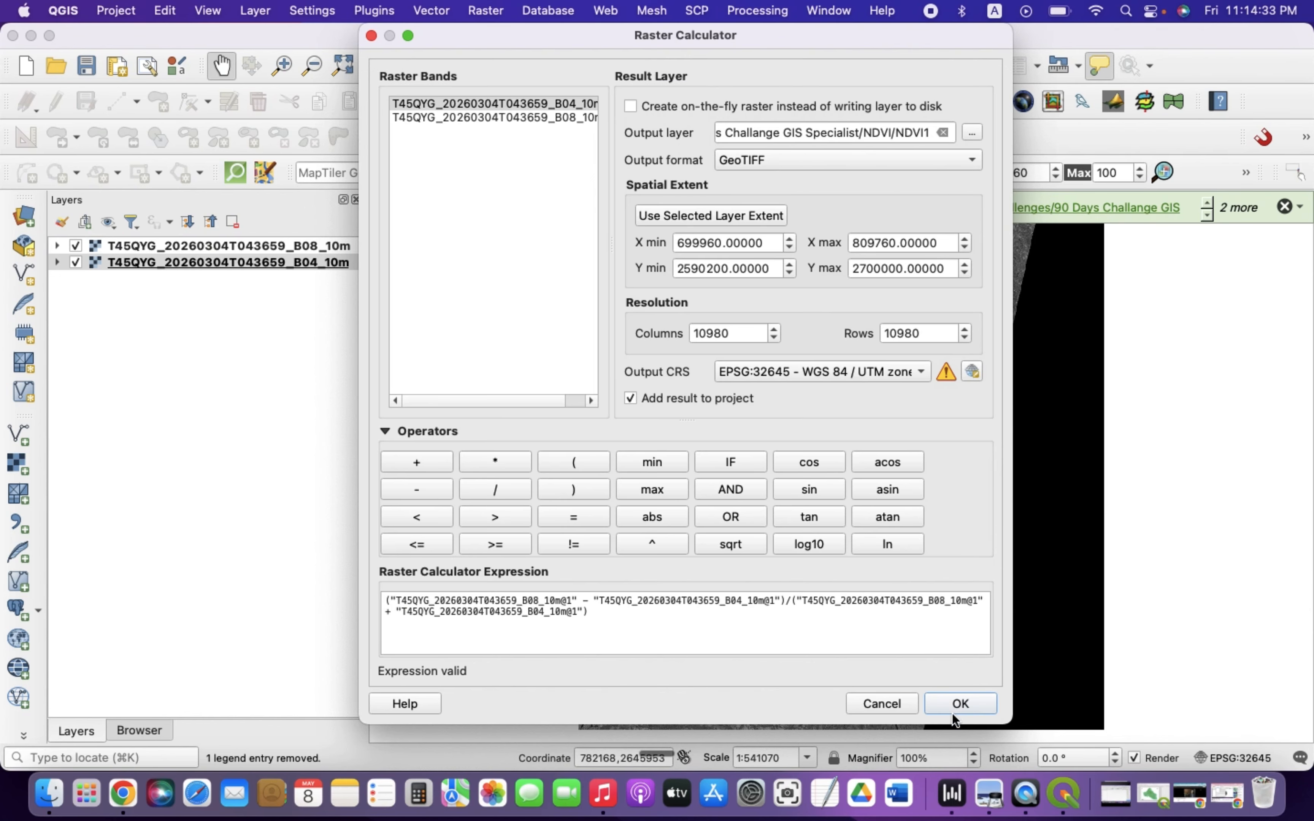
Run the raster calculation and hide the B04 and B08 band layers
left_click(959, 703)
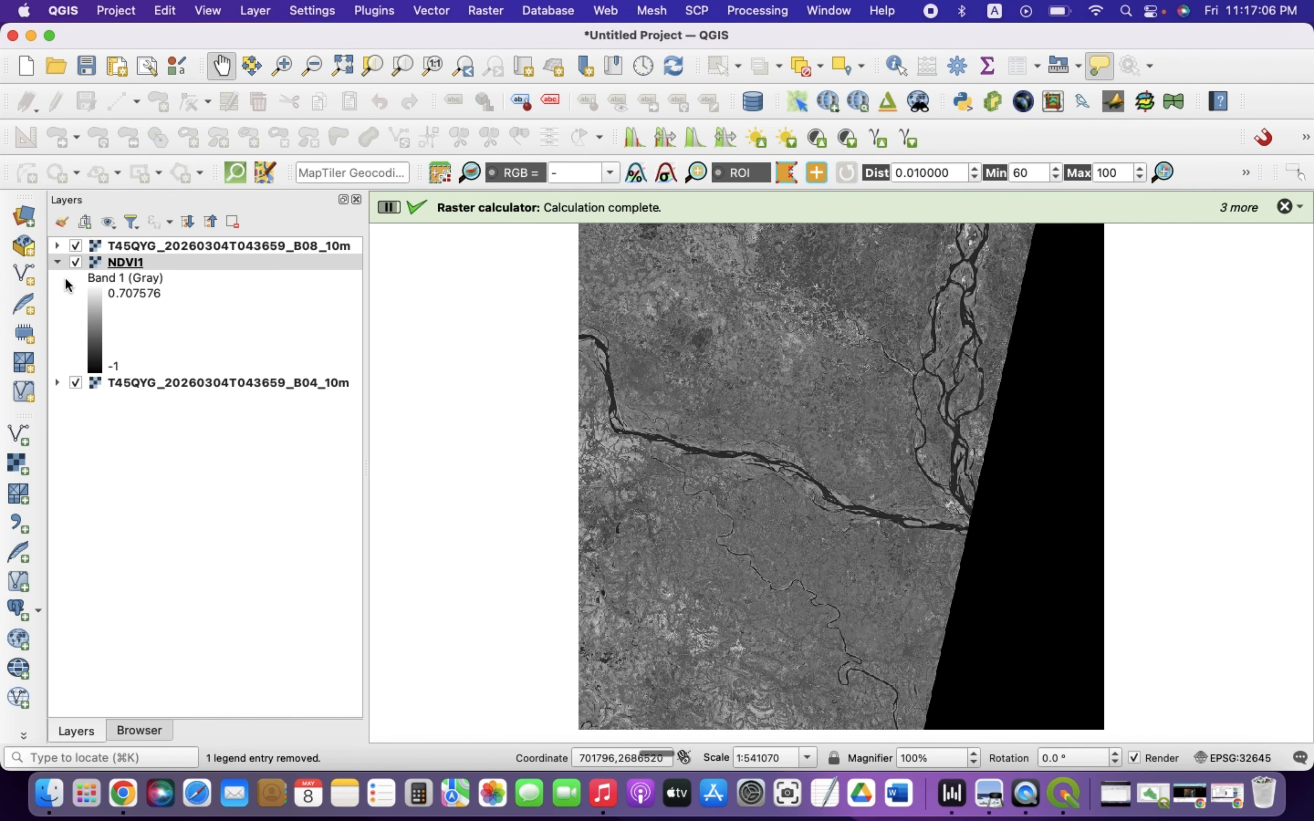
left_click(57, 262)
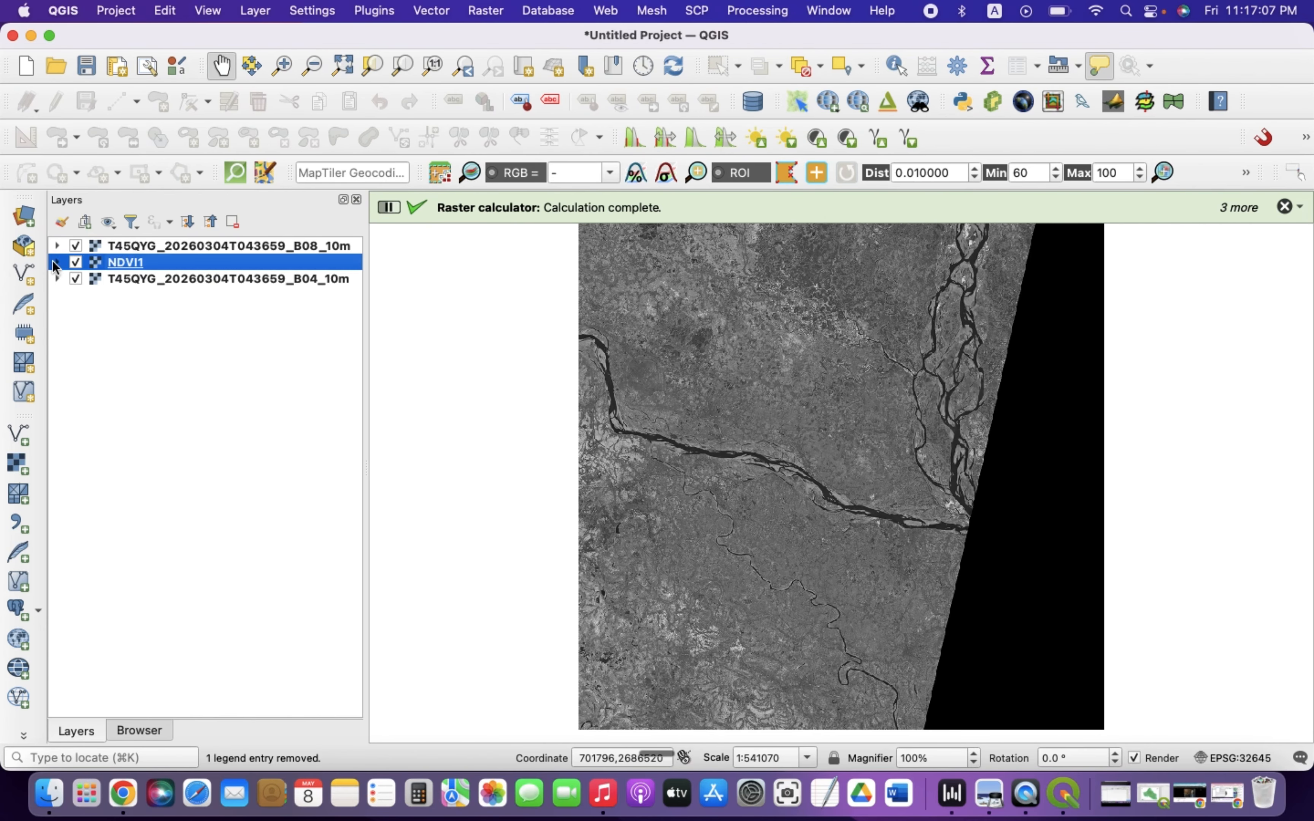
left_click(76, 279)
left_click(76, 246)
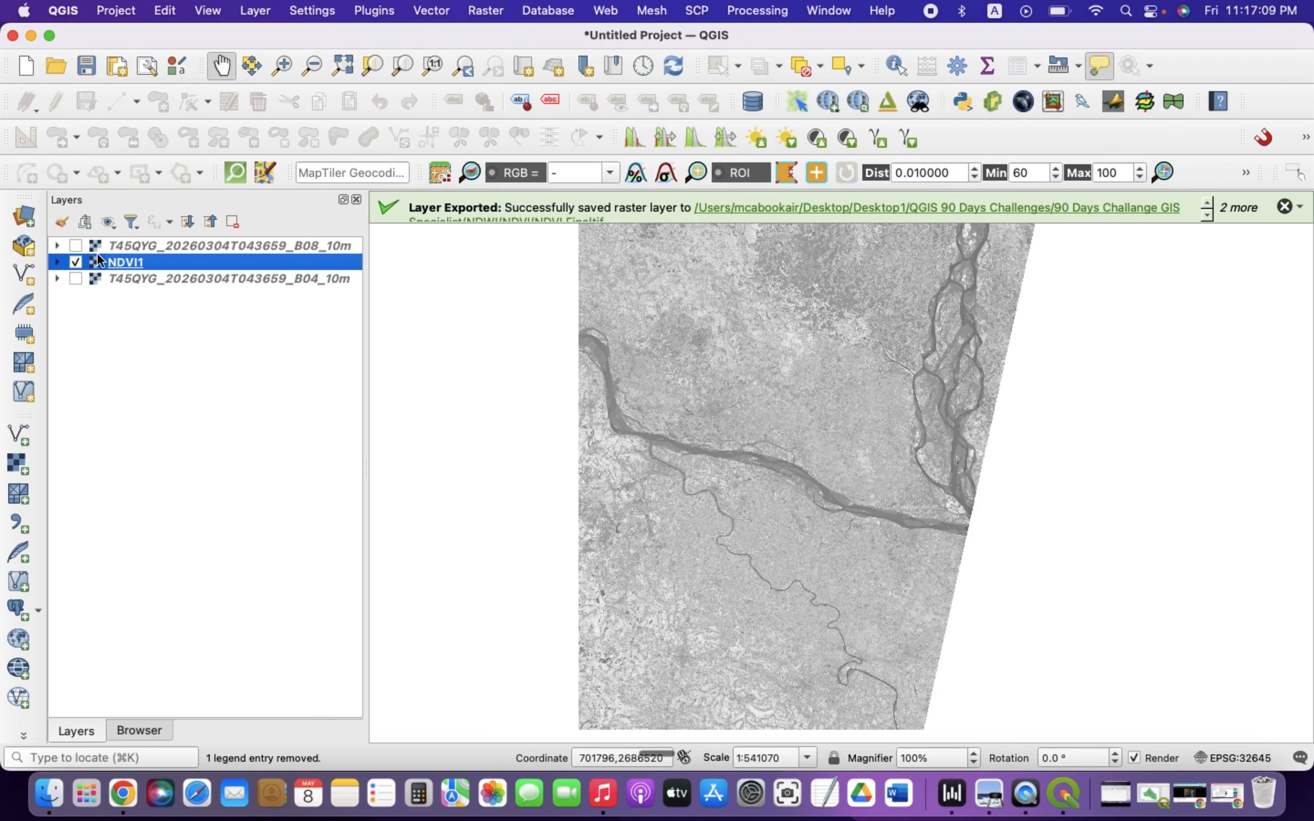
Remove the B08 and B04 band layers from the project
left_click(139, 245)
left_click(232, 221)
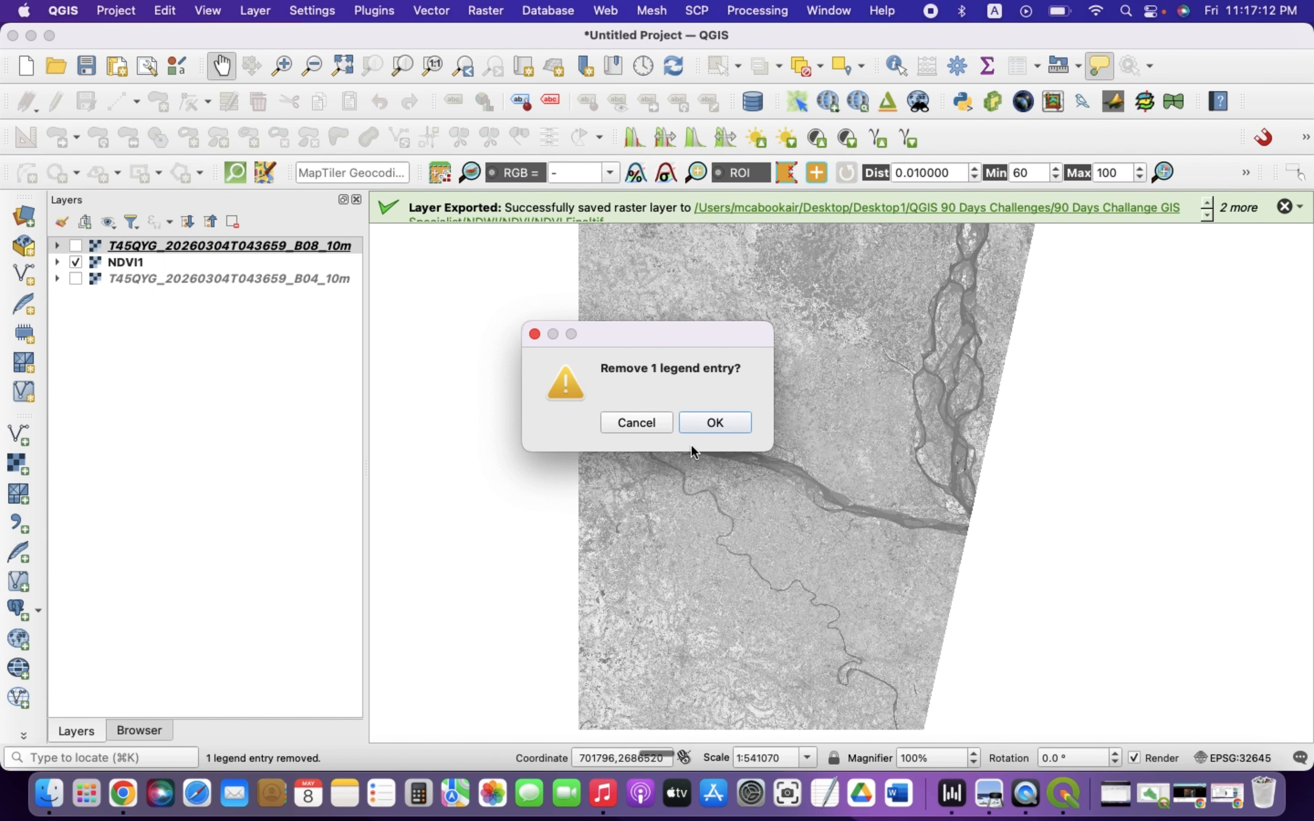
left_click(716, 424)
left_click(257, 264)
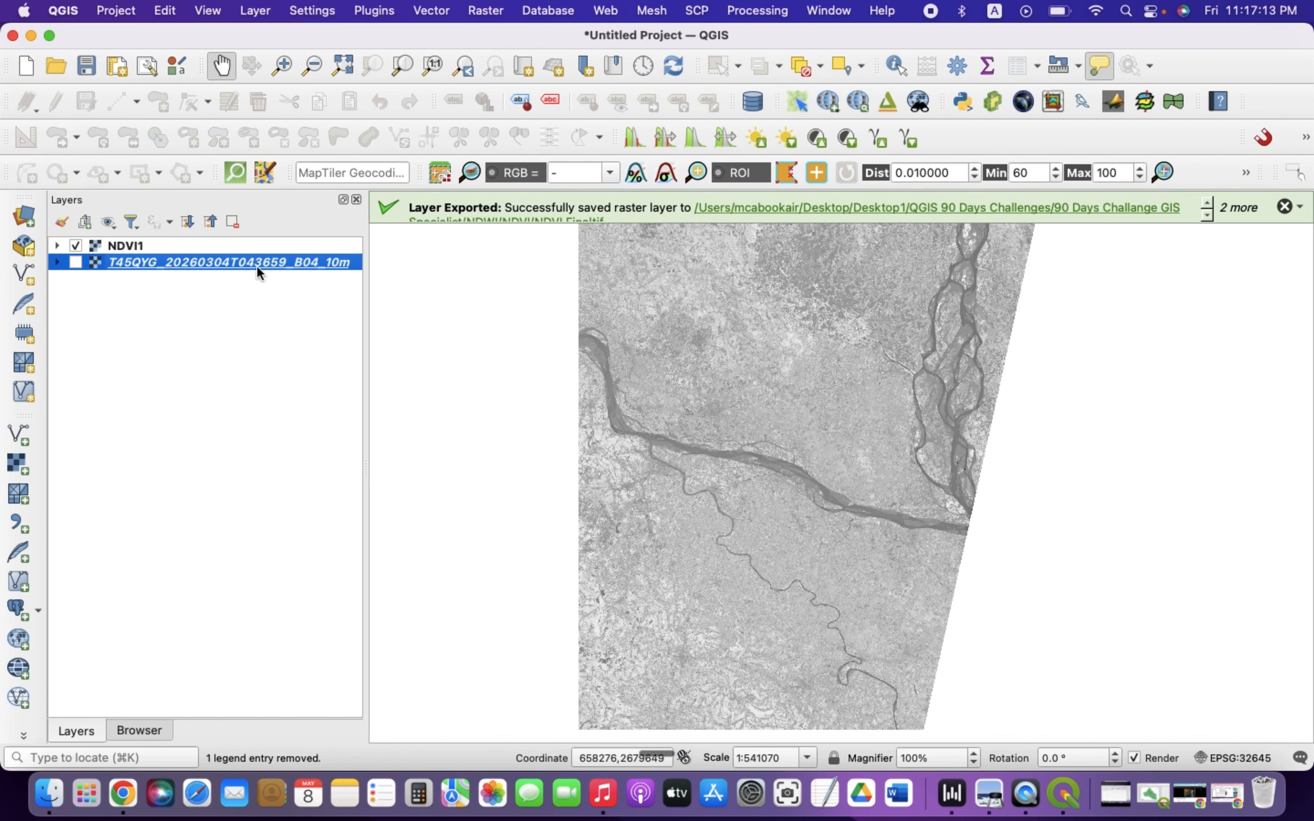
left_click(233, 222)
left_click(722, 422)
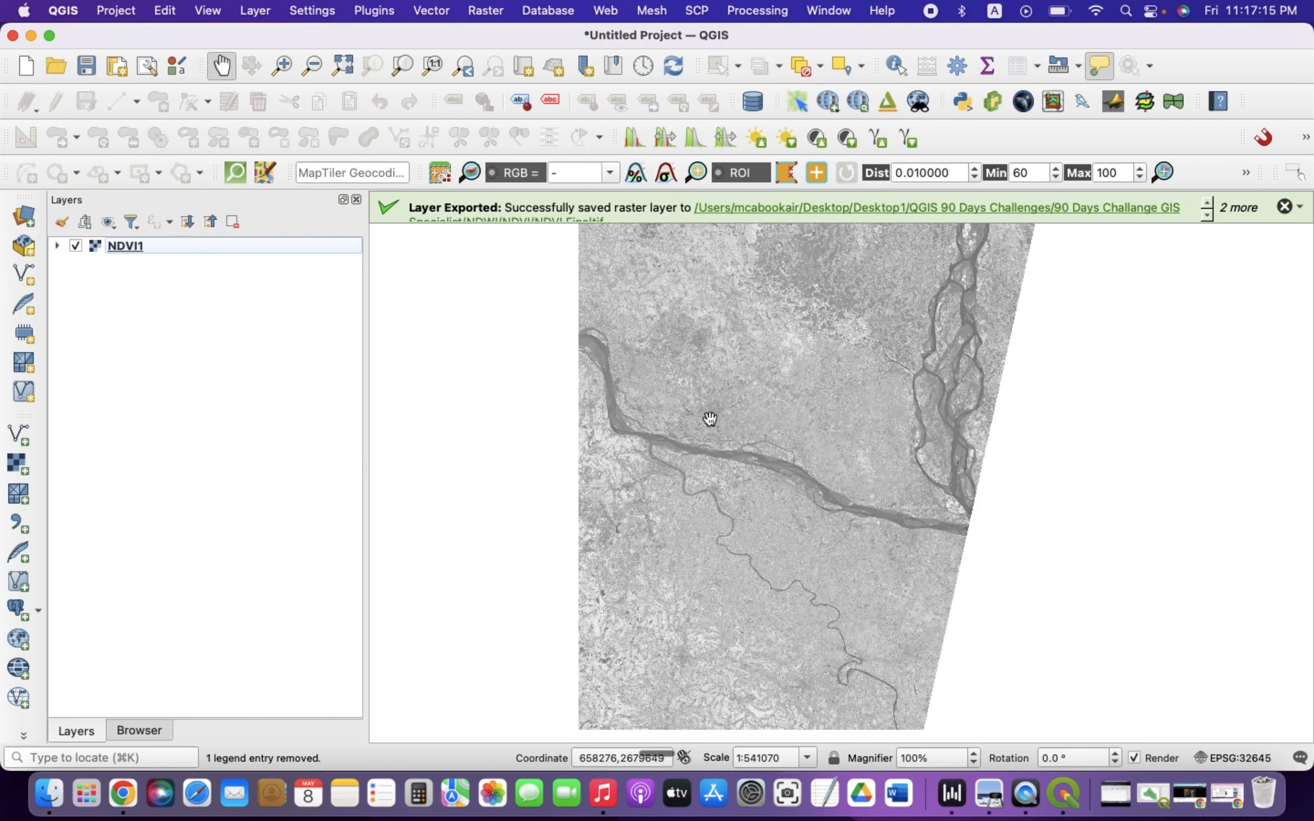
Open layer styling for NDVI1 and set its render type to Singleband pseudocolor
left_click(120, 246)
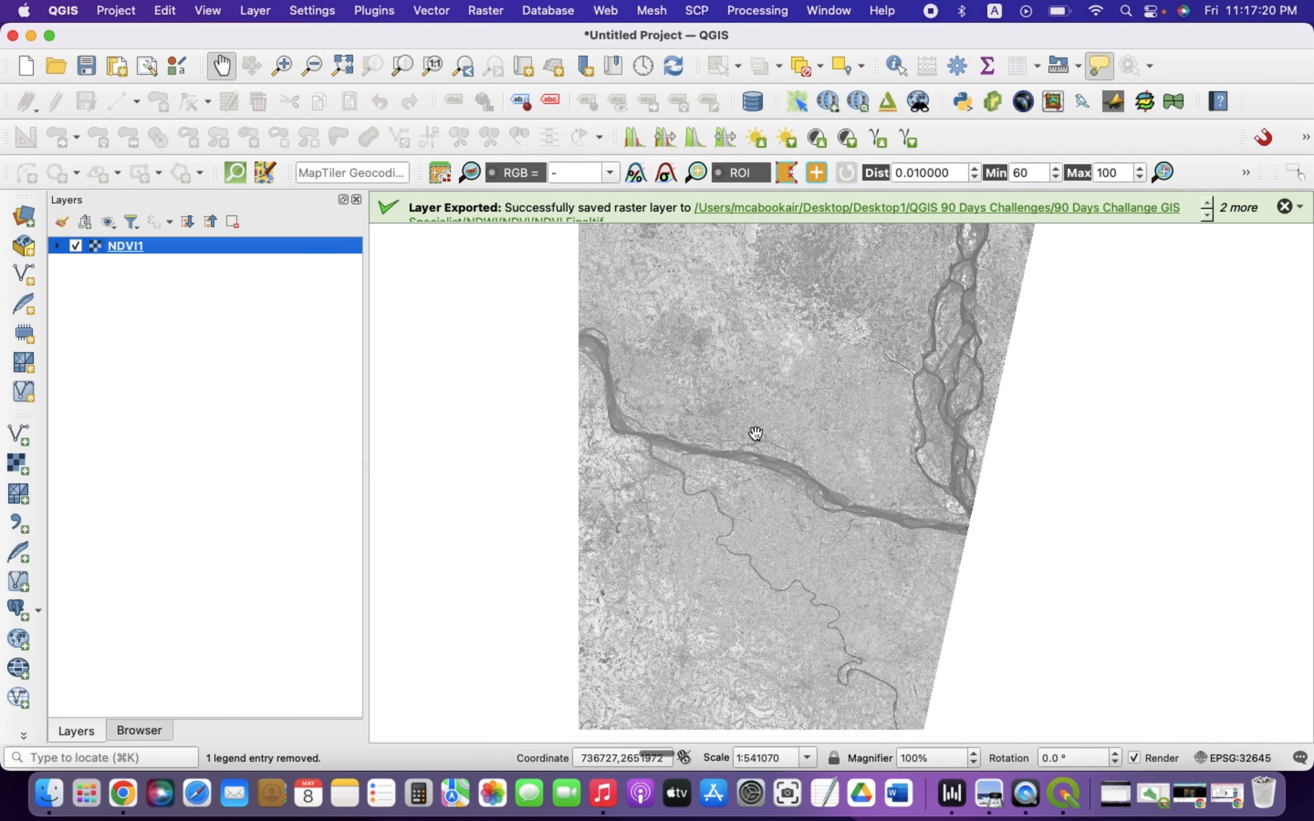
left_click(64, 224)
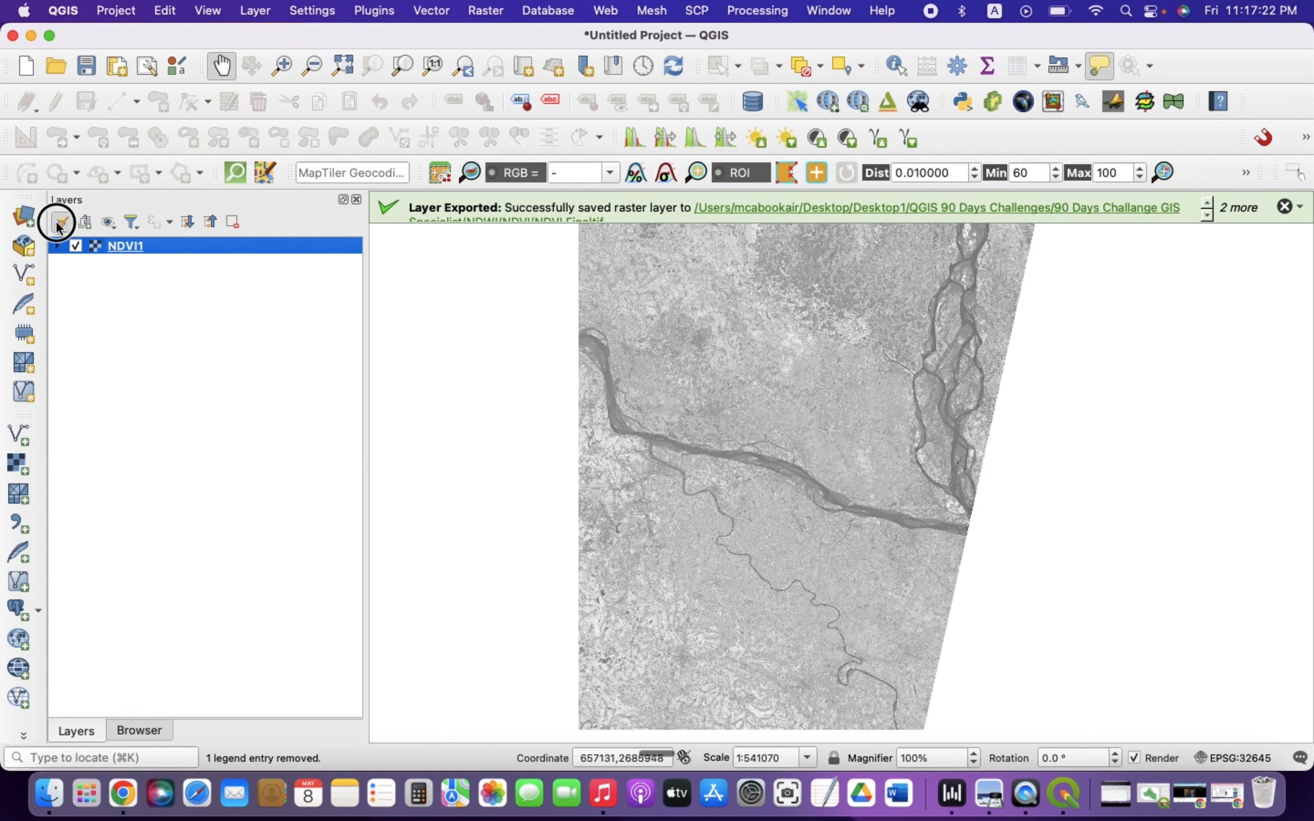
left_click(201, 258)
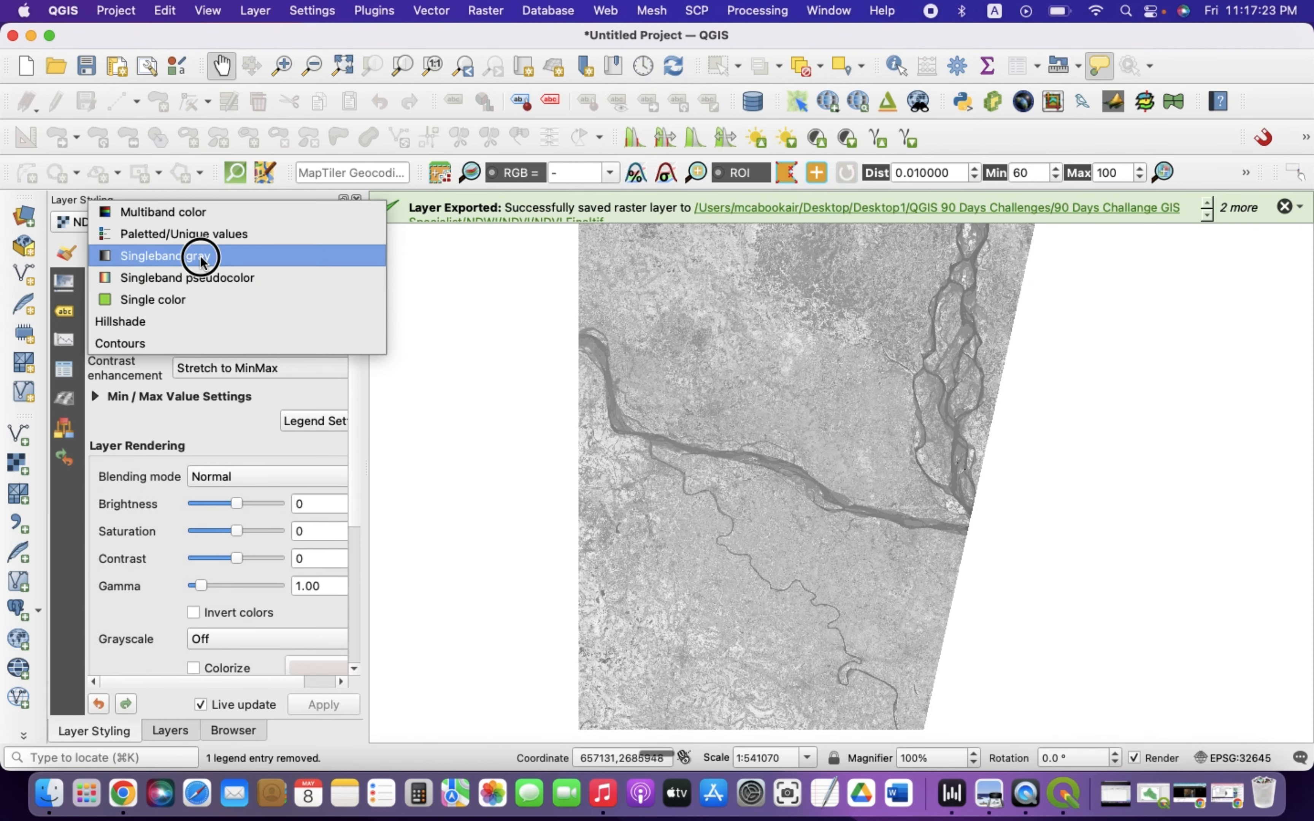
left_click(211, 278)
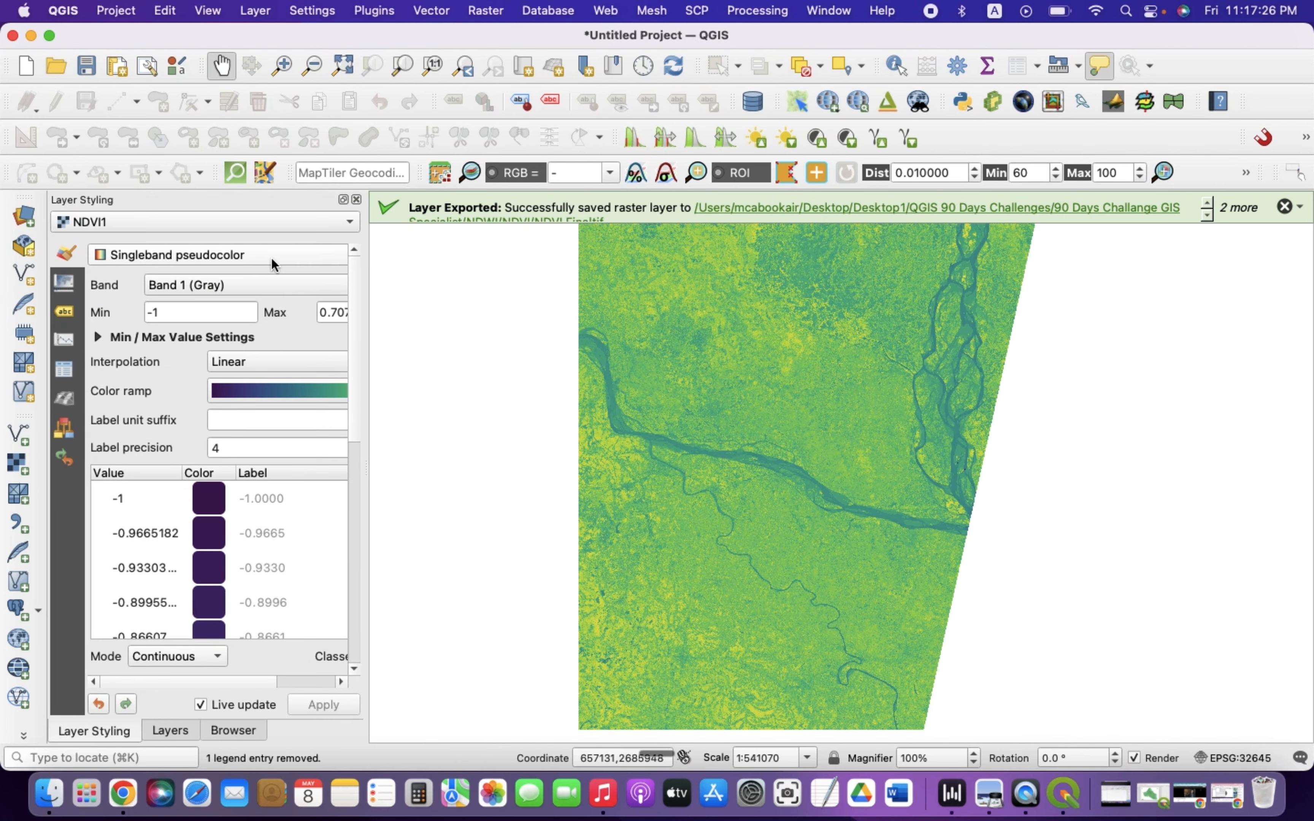
Set the pseudocolor classification to Equal Interval mode with 3 classes
left_click_drag(366, 281, 575, 347)
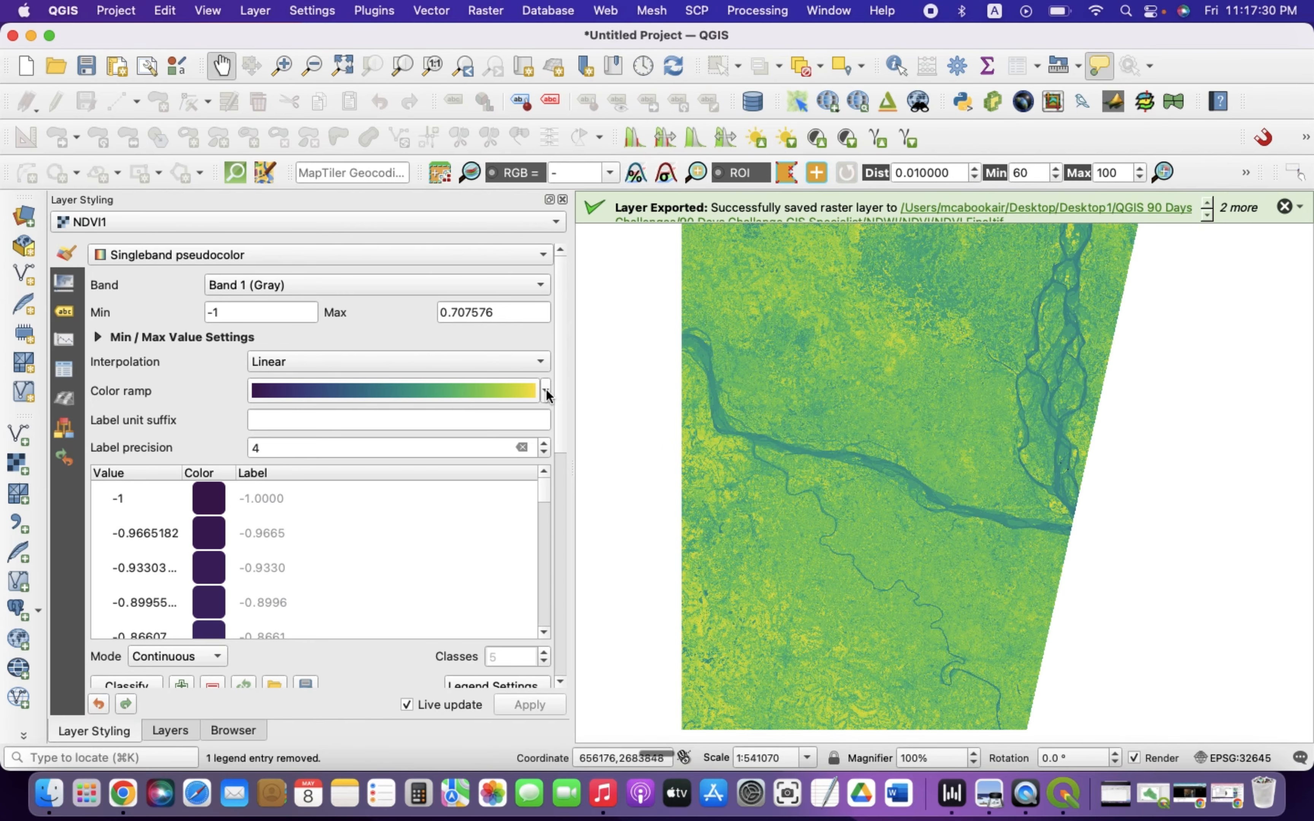
scroll(361, 545, "down", 3)
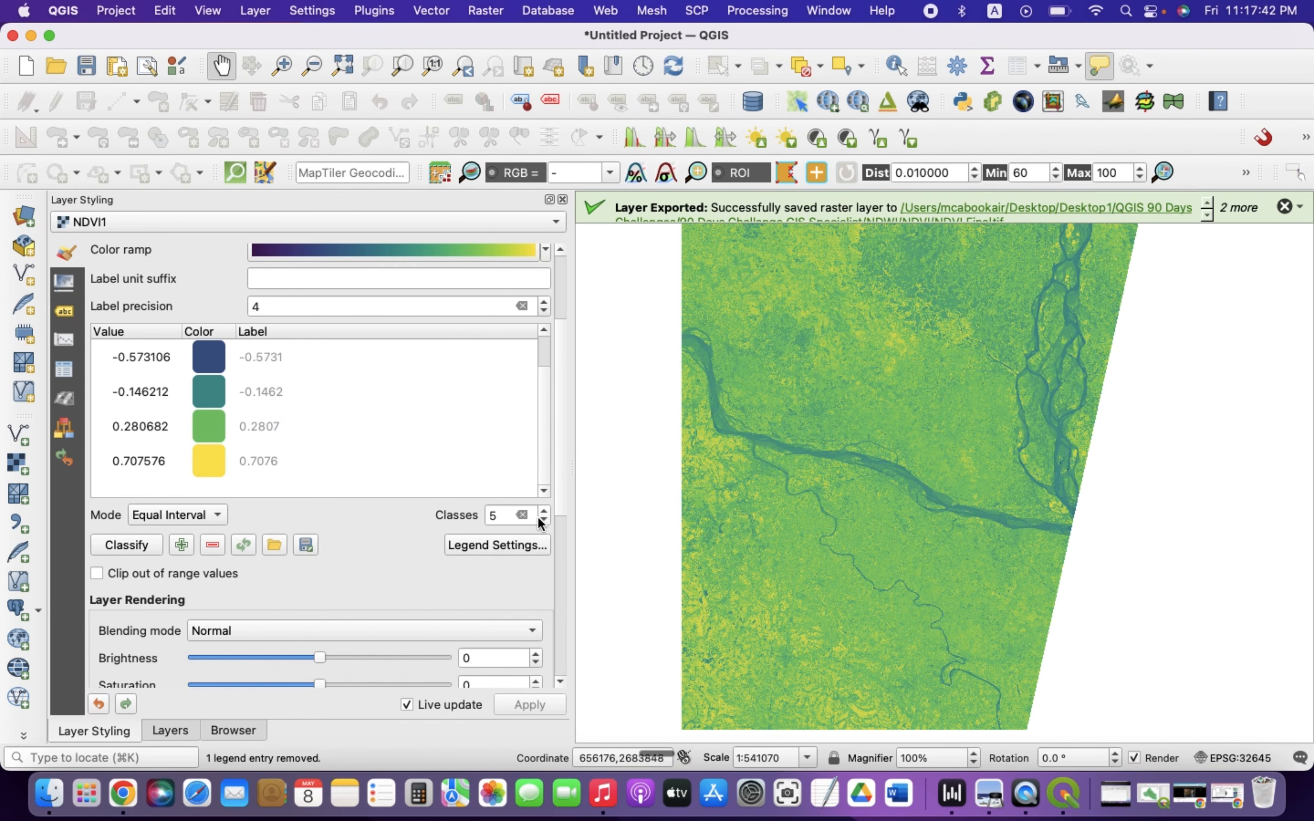
scroll(335, 429, "up", 1)
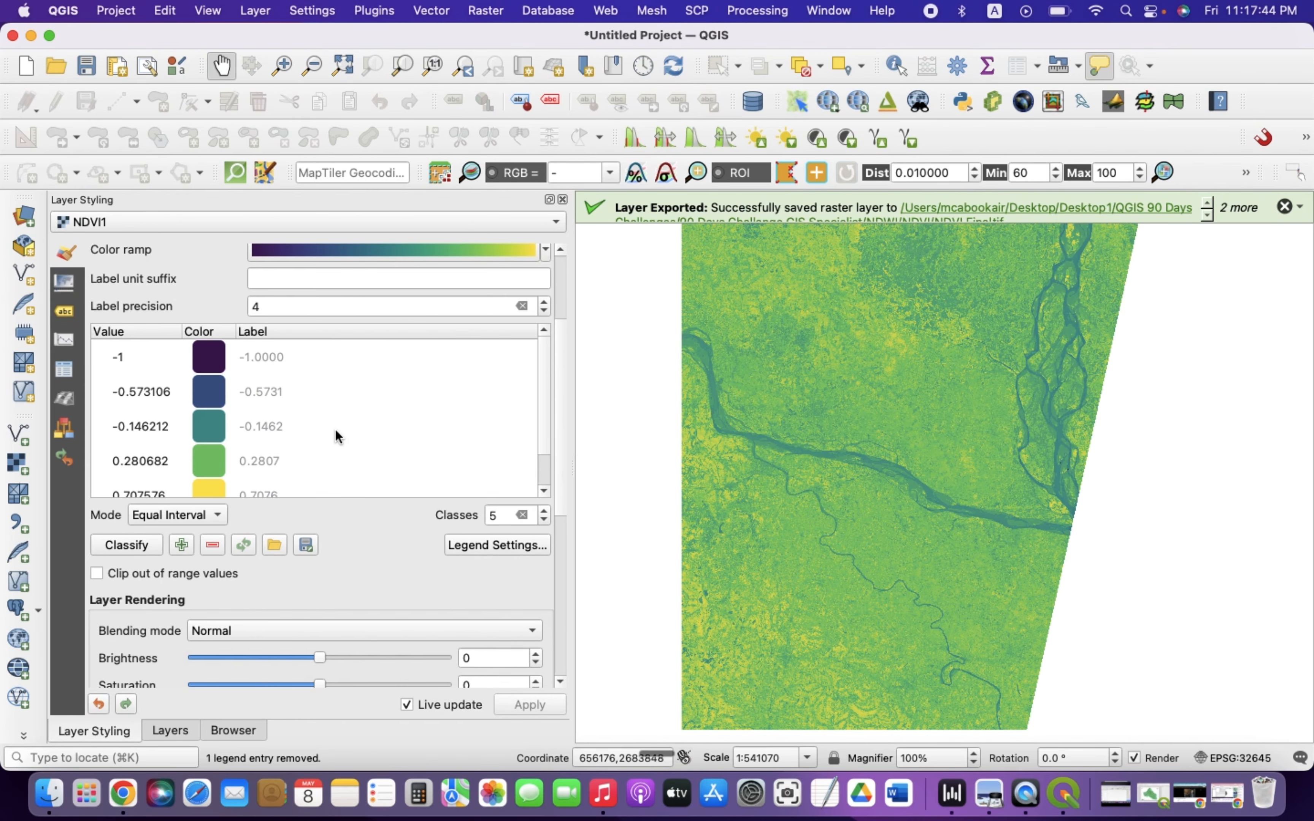
scroll(335, 431, "down", 1)
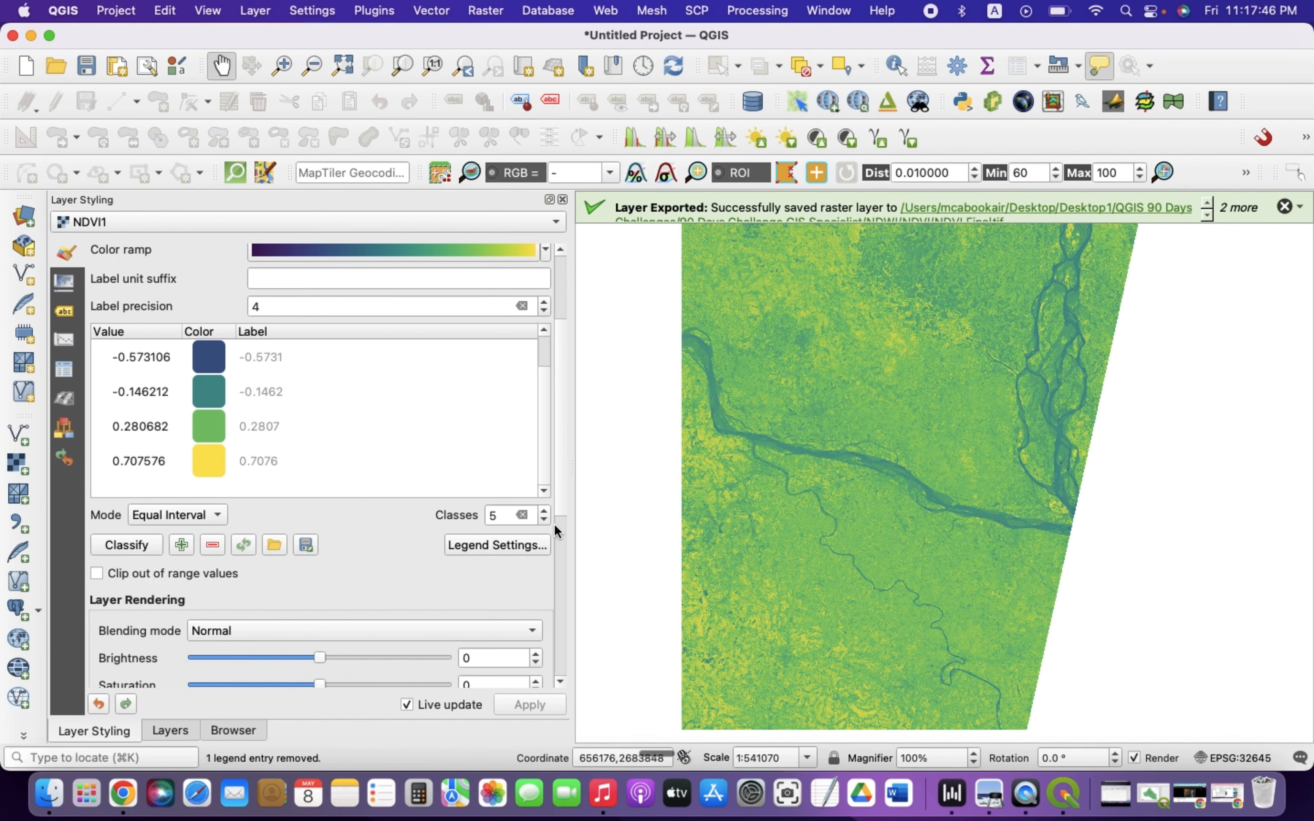
left_click(543, 519)
left_click(543, 519)
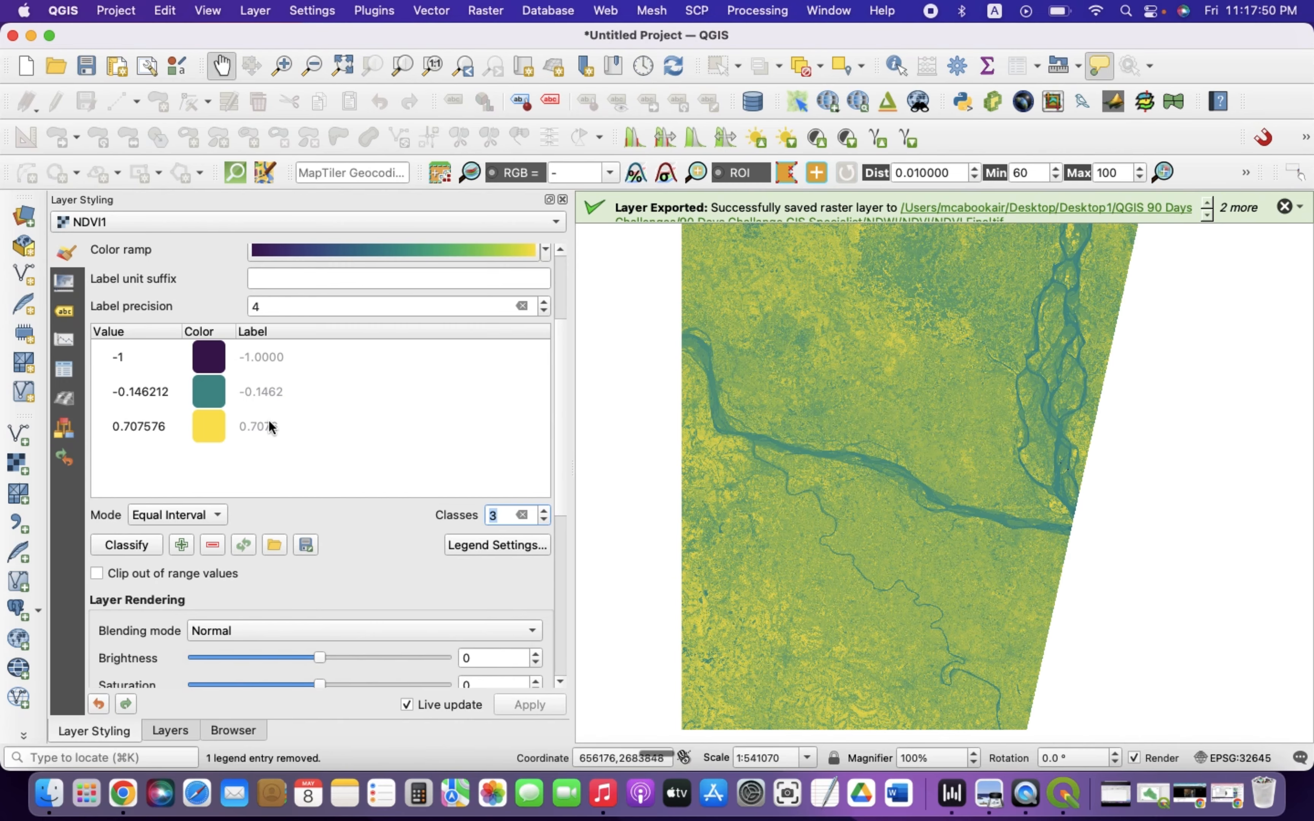
Set the 0.707576 class colour to green #2e8415
scroll(342, 429, "down", 1)
scroll(326, 435, "up", 1)
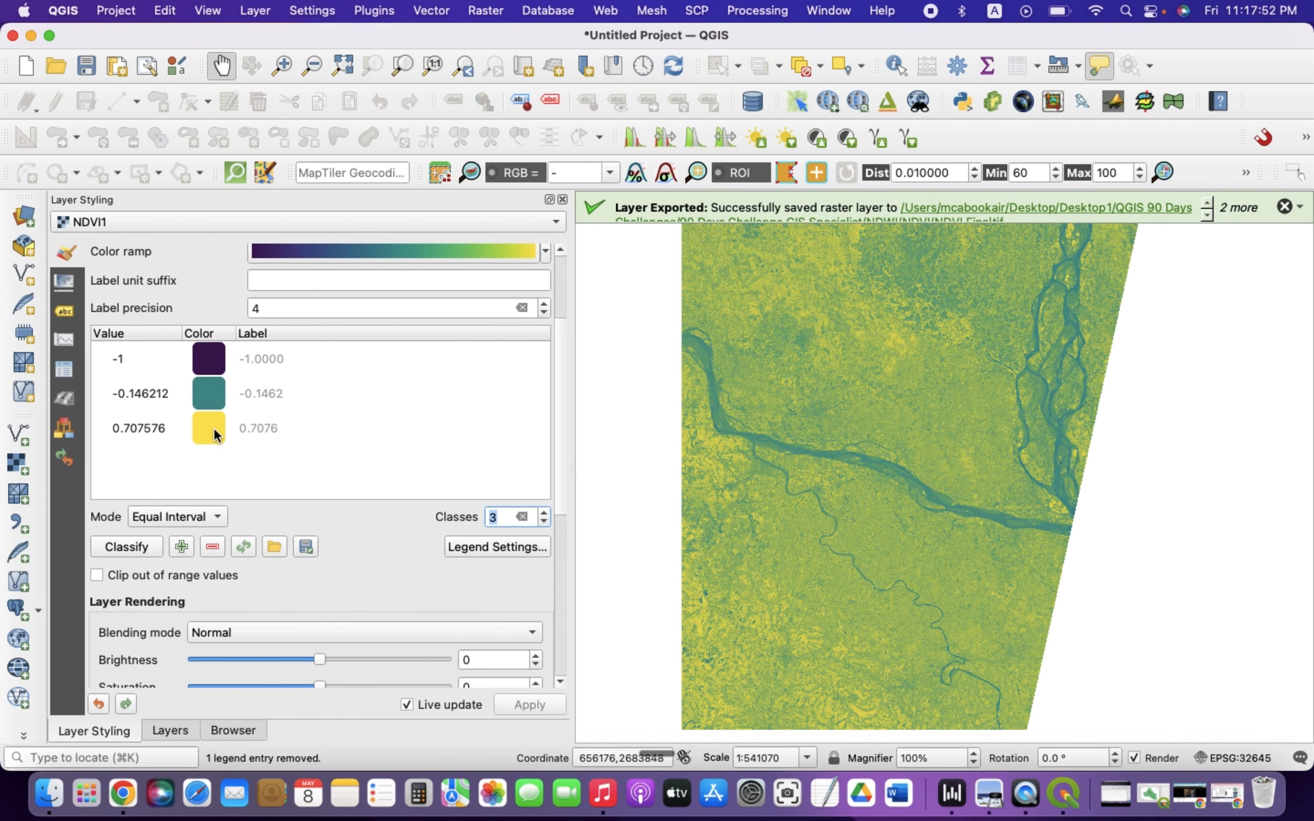
left_click(227, 428)
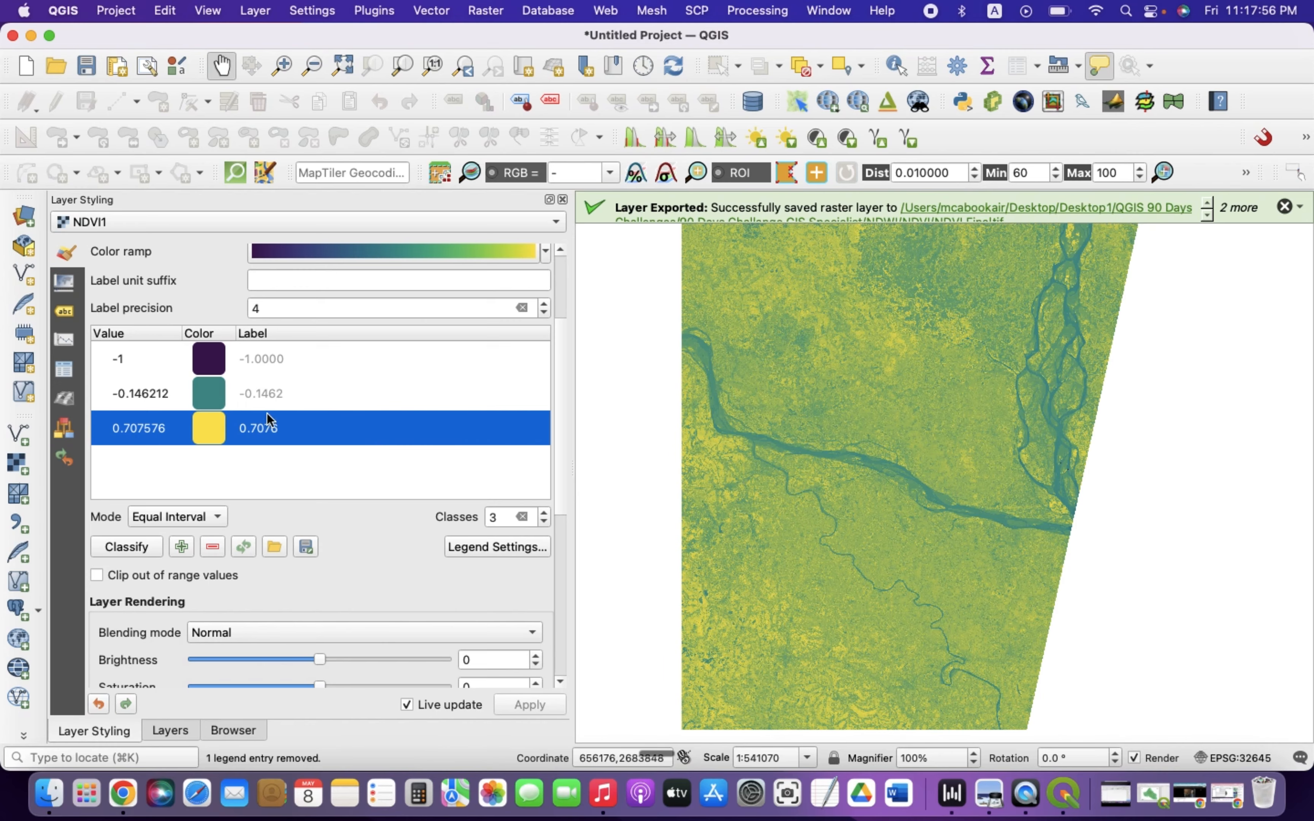
double_click(210, 434)
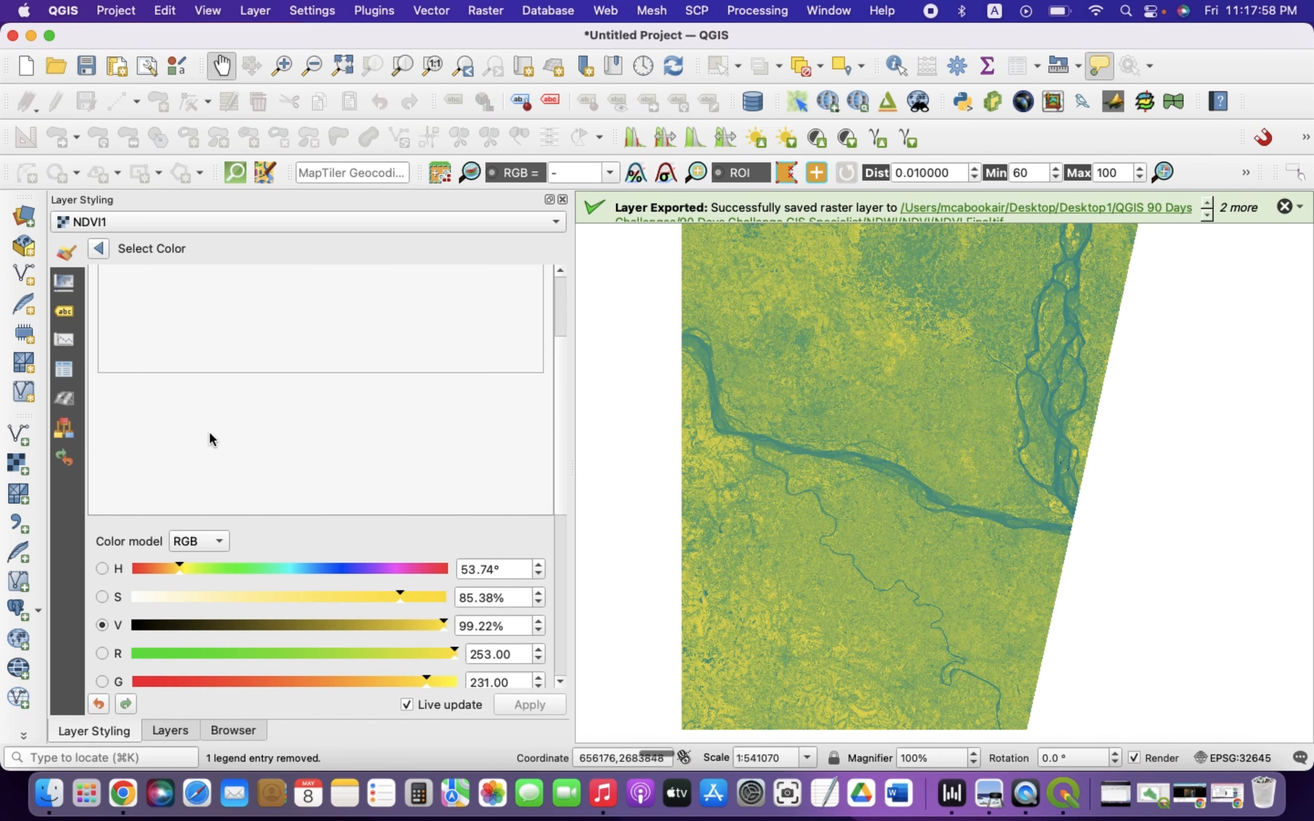
scroll(261, 505, "down", 5)
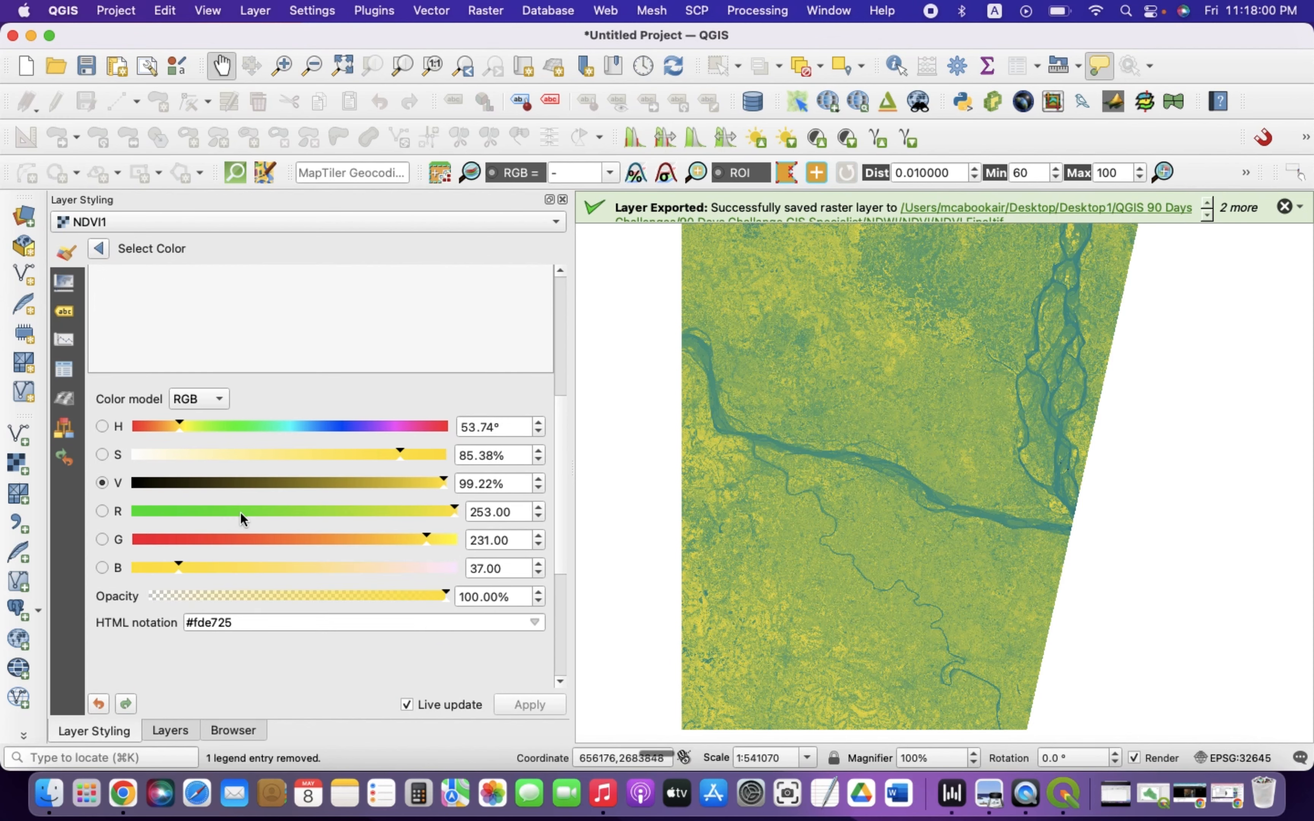
left_click(233, 512)
left_click(273, 483)
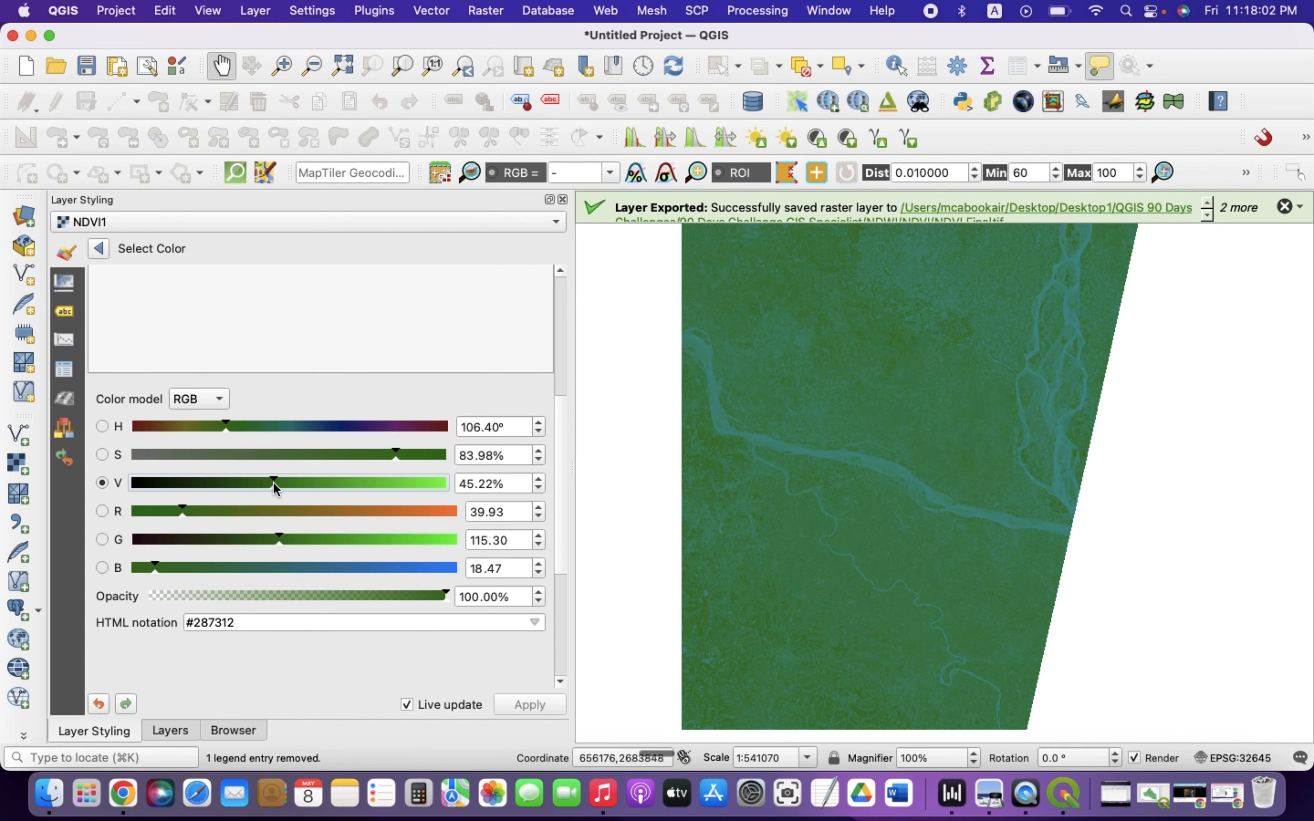
left_click_drag(281, 483, 282, 484)
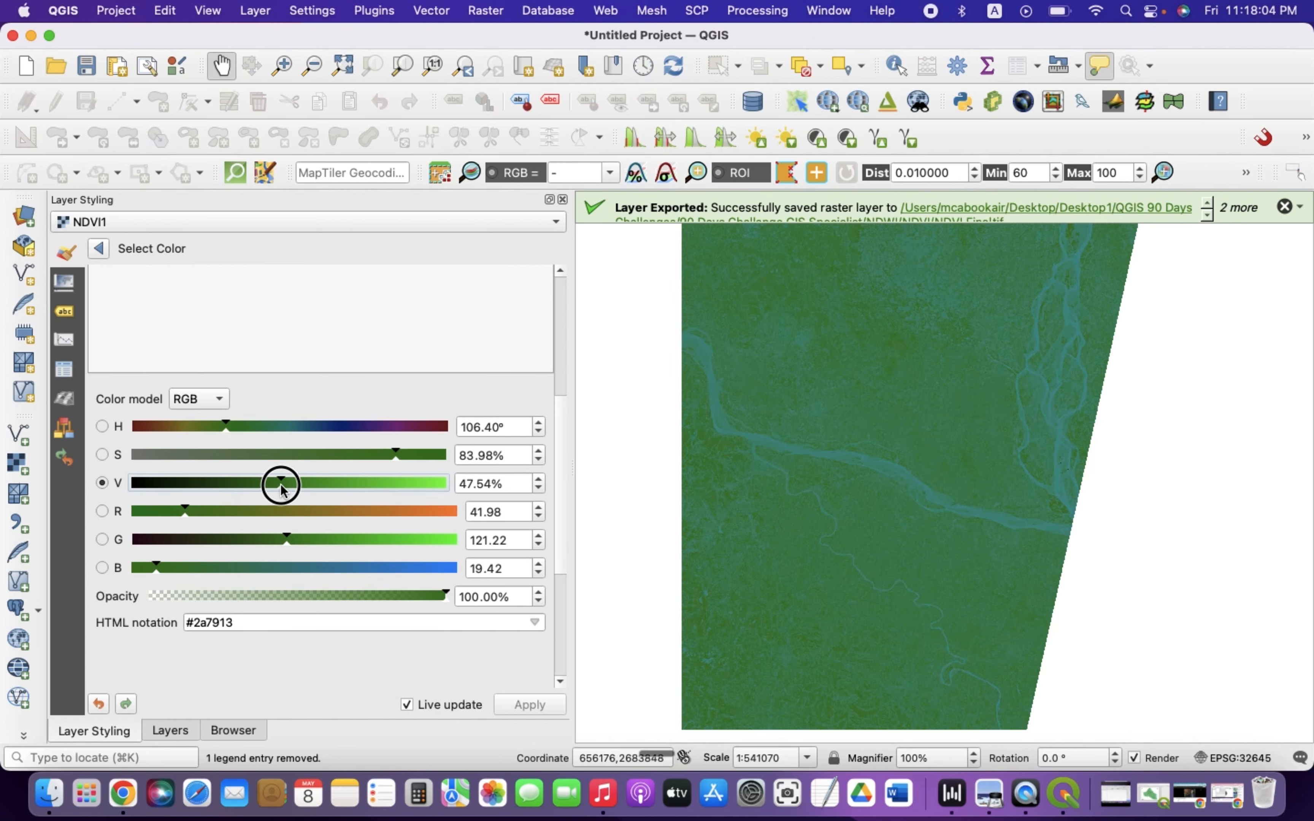
left_click(294, 484)
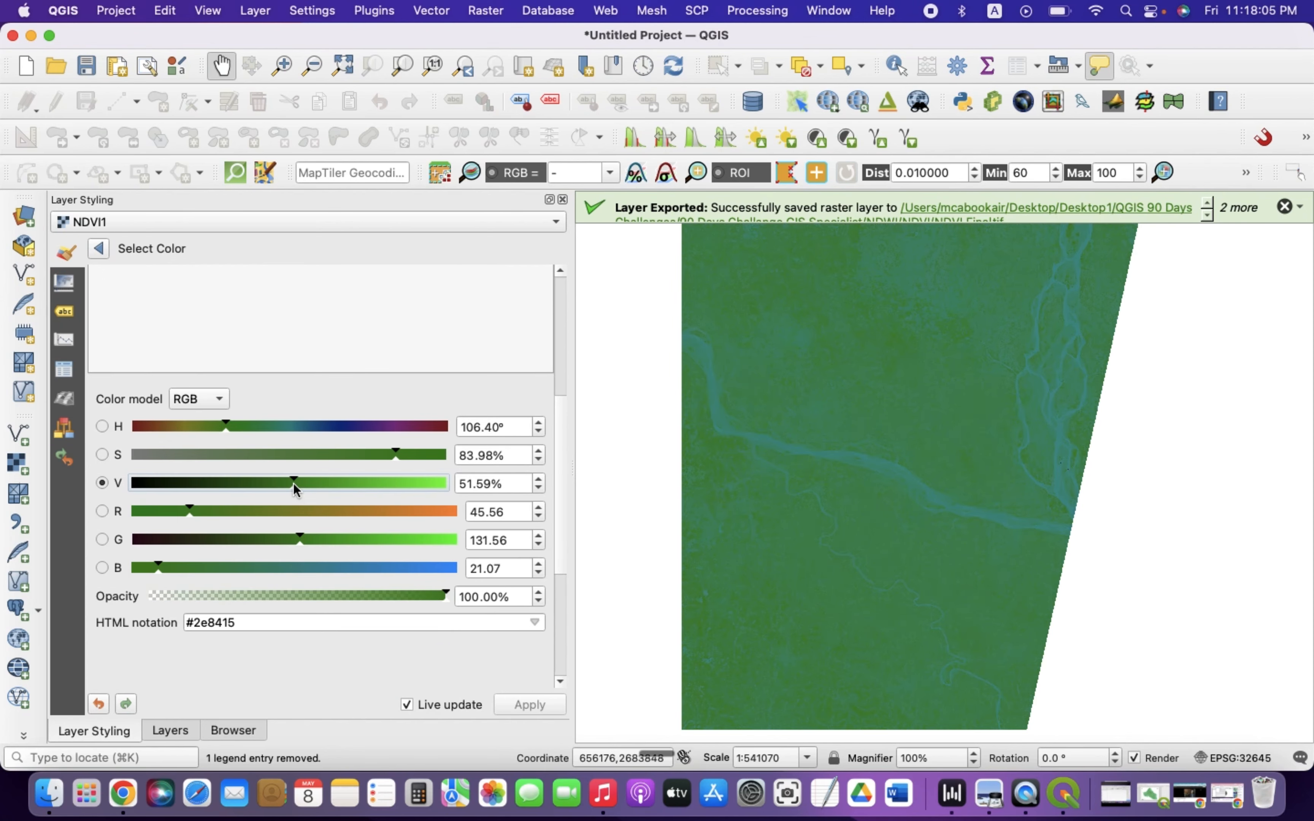
left_click(98, 248)
Set the -0.146212 class colour to a bright cyan
scroll(255, 309, "up", 3)
left_click(221, 353)
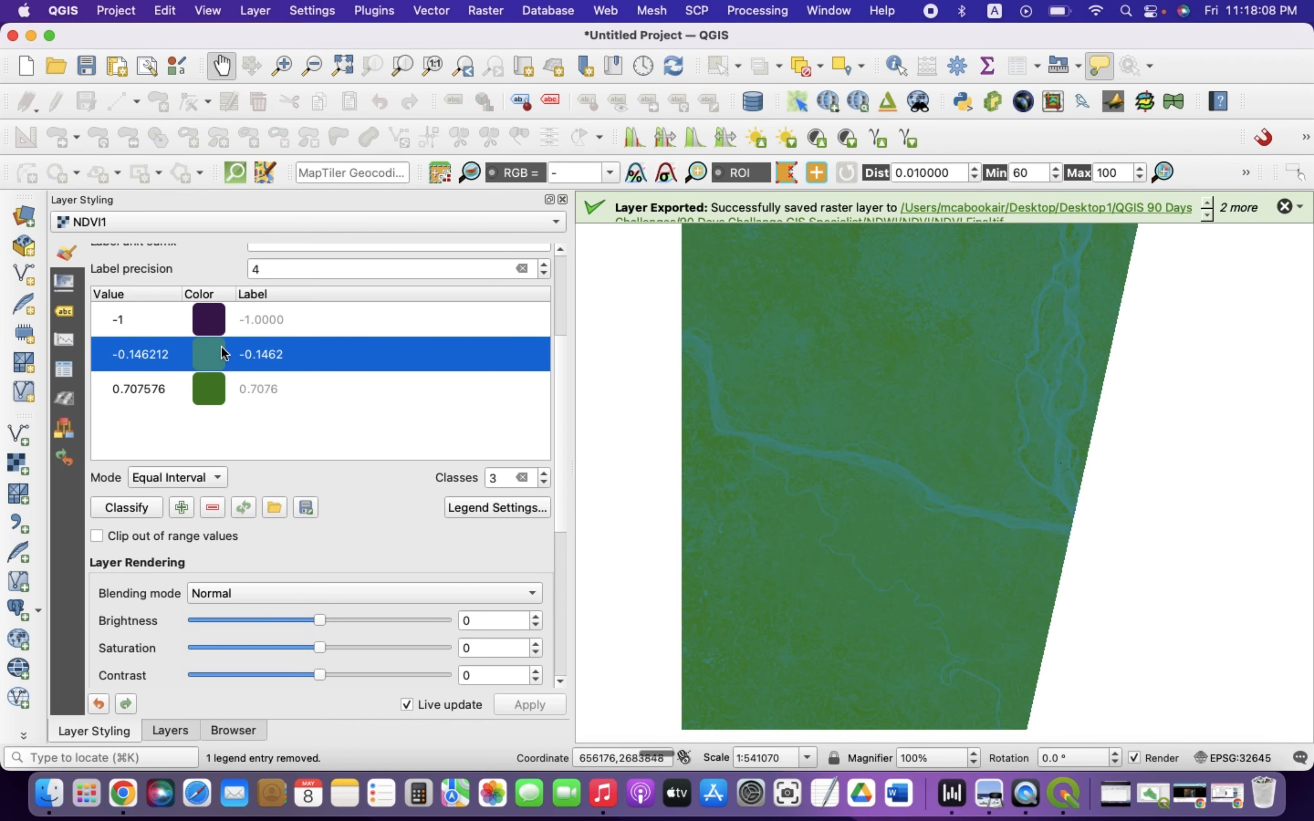
double_click(220, 358)
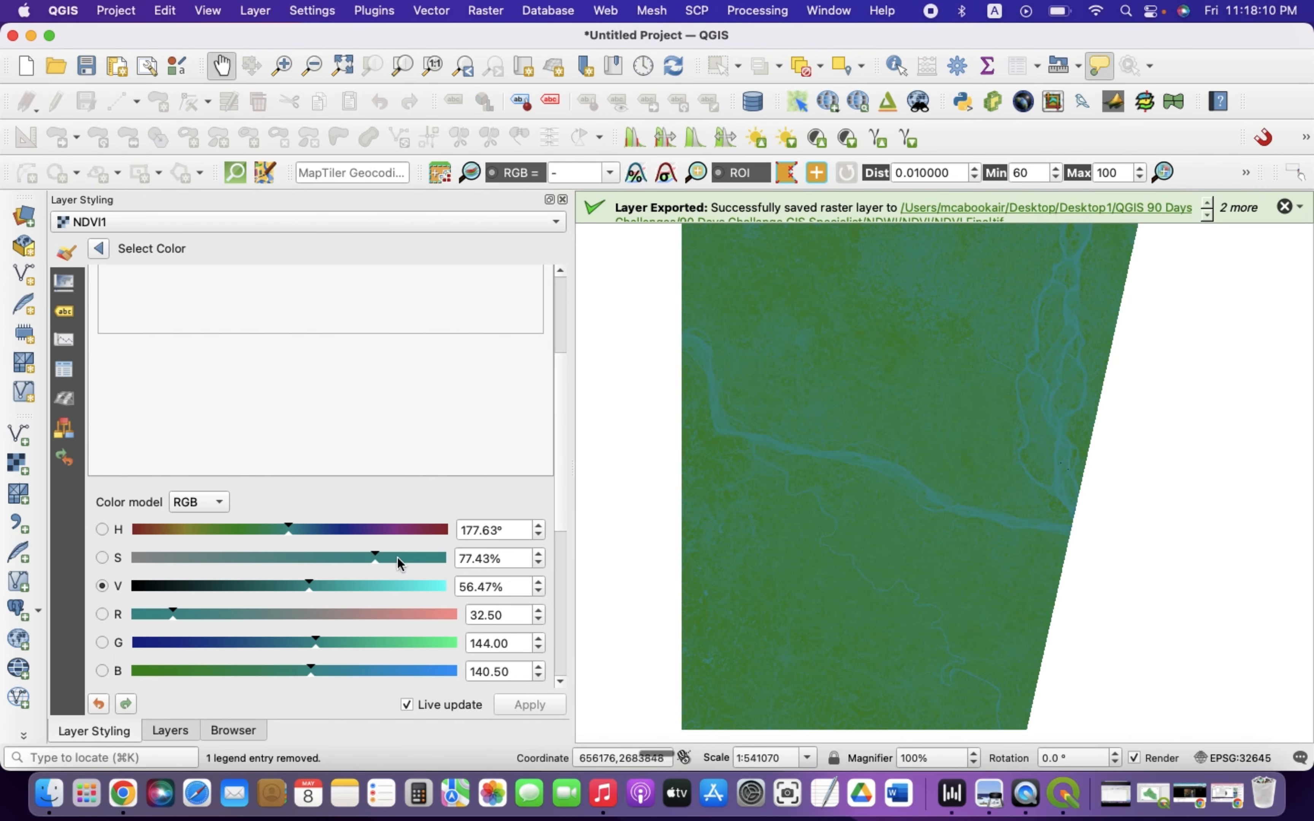
left_click(414, 587)
left_click_drag(414, 592, 422, 595)
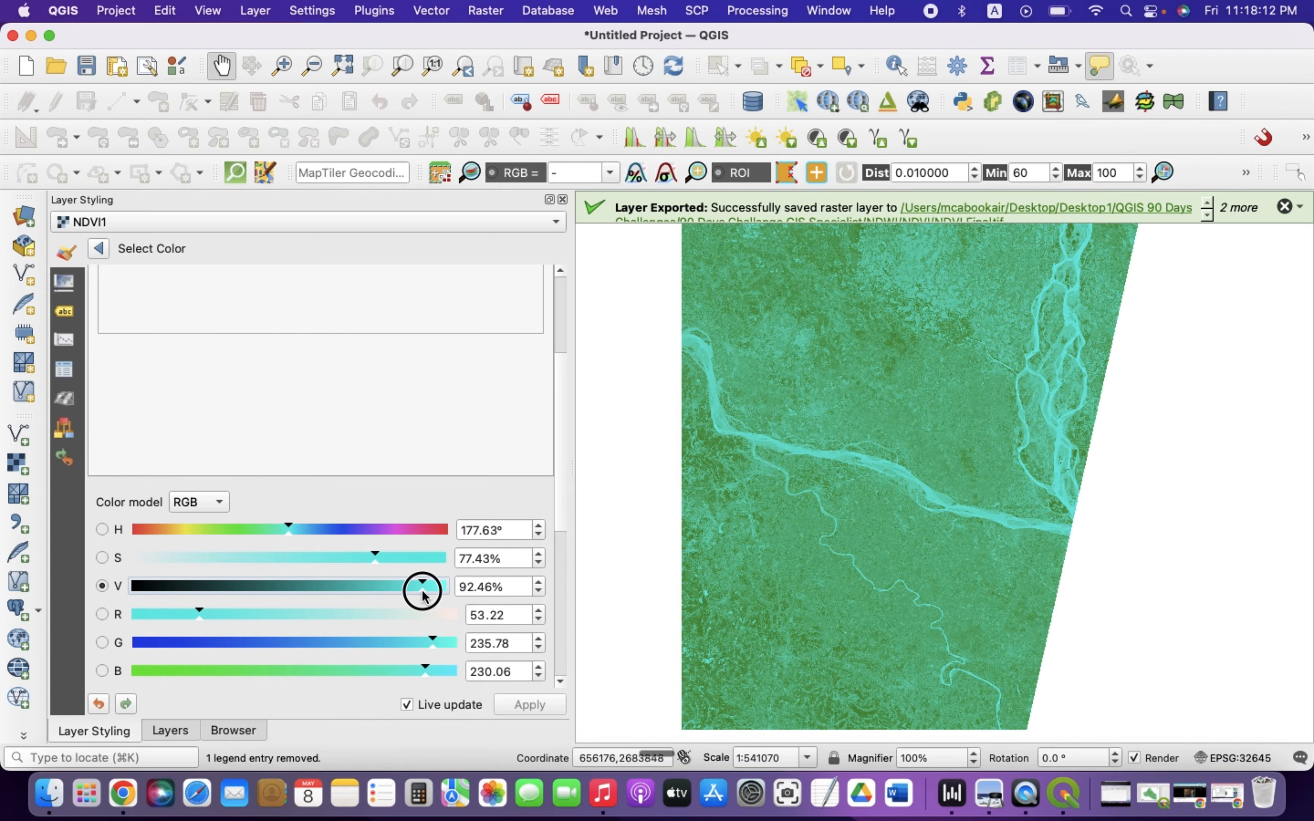
left_click(98, 248)
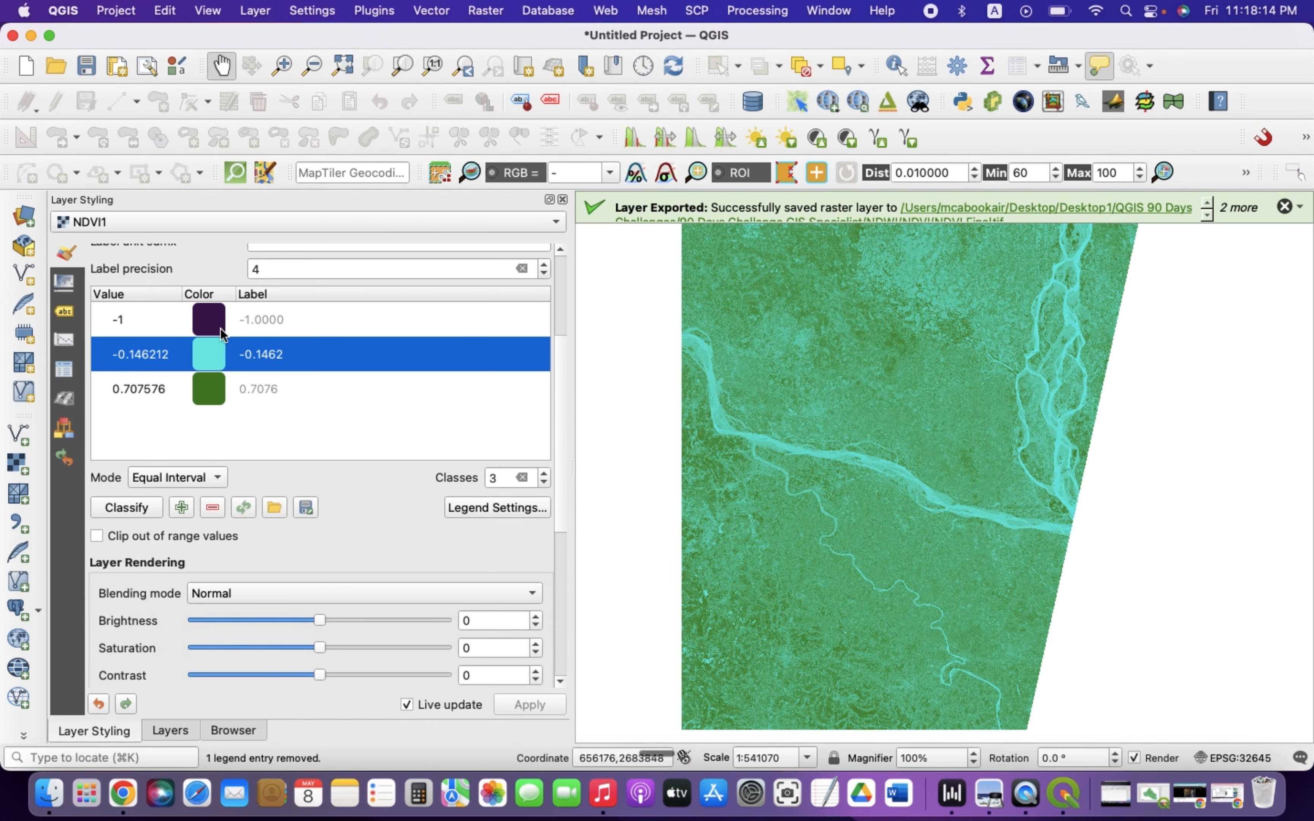
Set the -1 class colour to blue #0012fb and close the layer styling panel
left_click(214, 323)
double_click(218, 324)
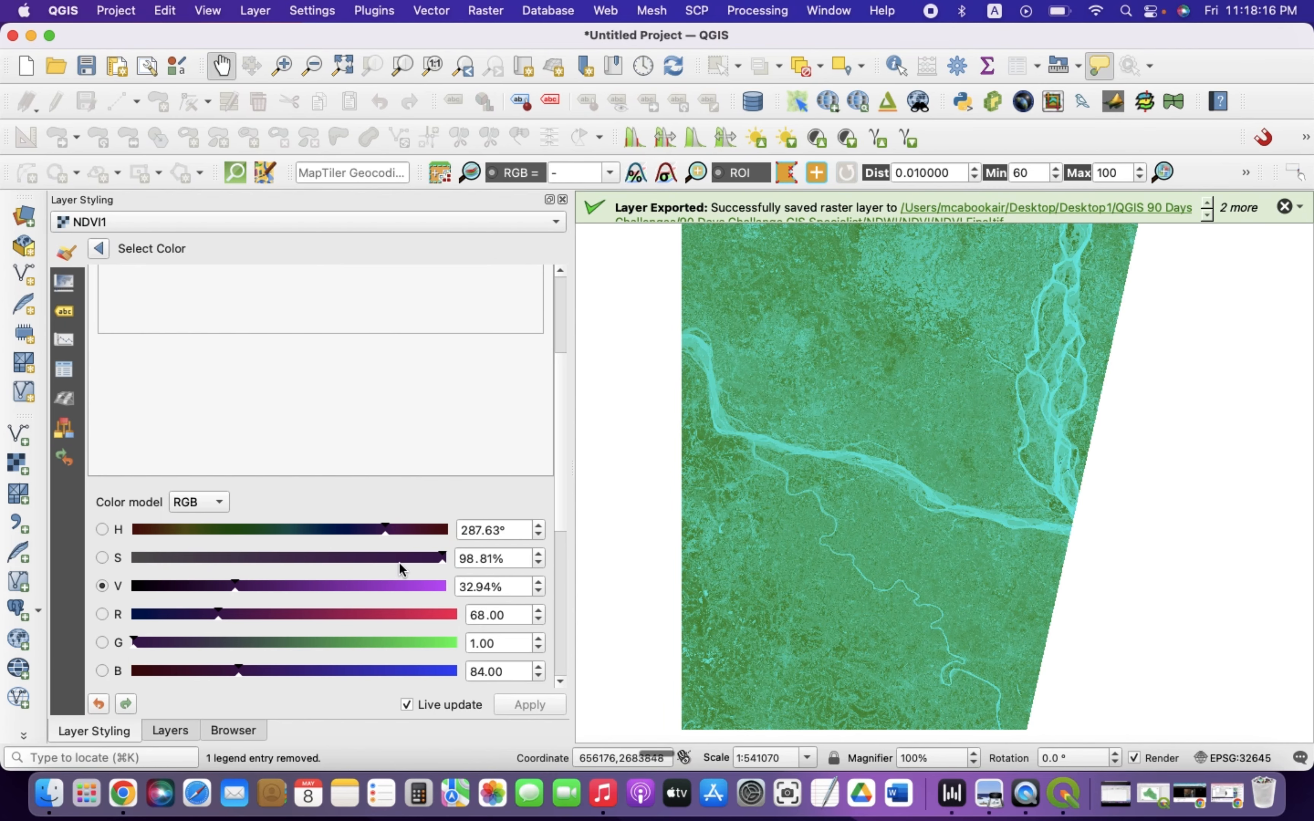
scroll(371, 620, "down", 3)
left_click_drag(387, 530, 405, 532)
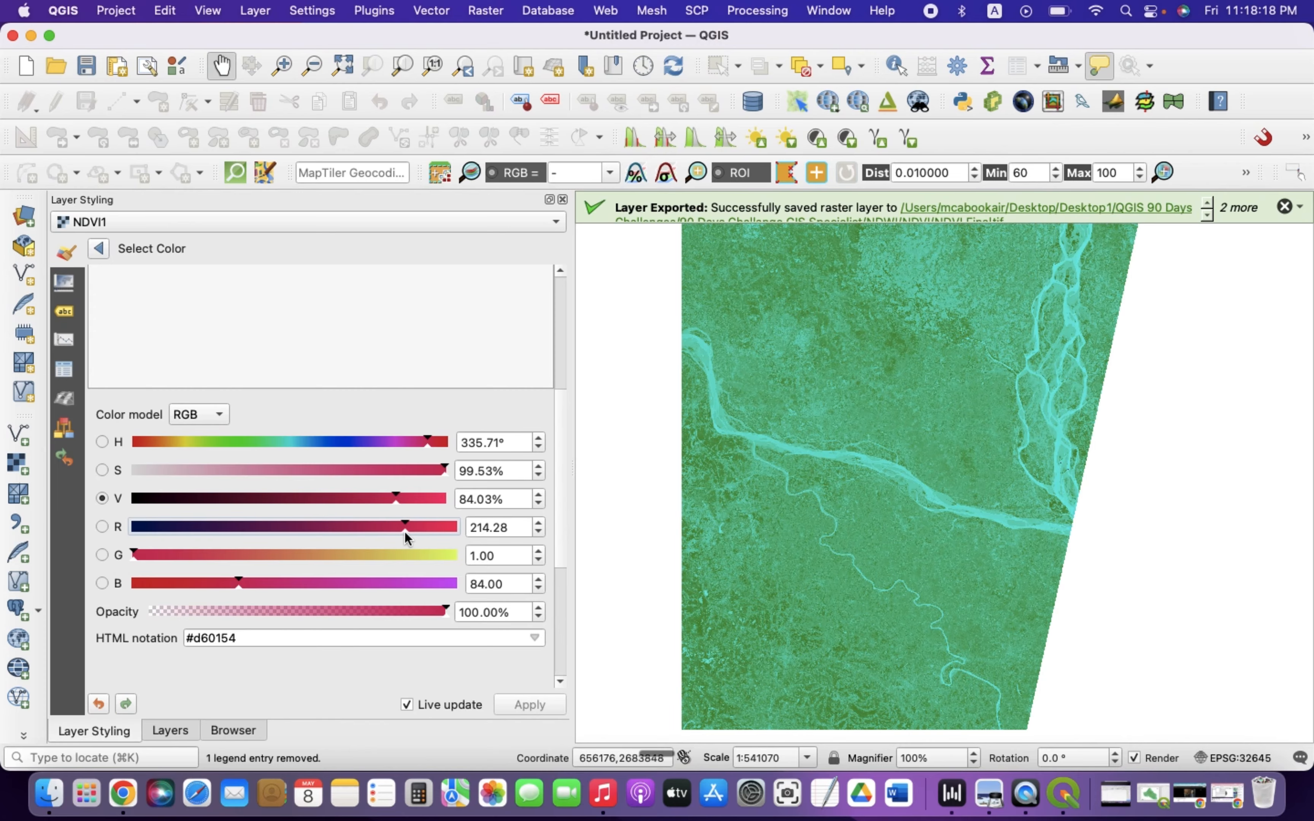
left_click_drag(302, 443, 291, 445)
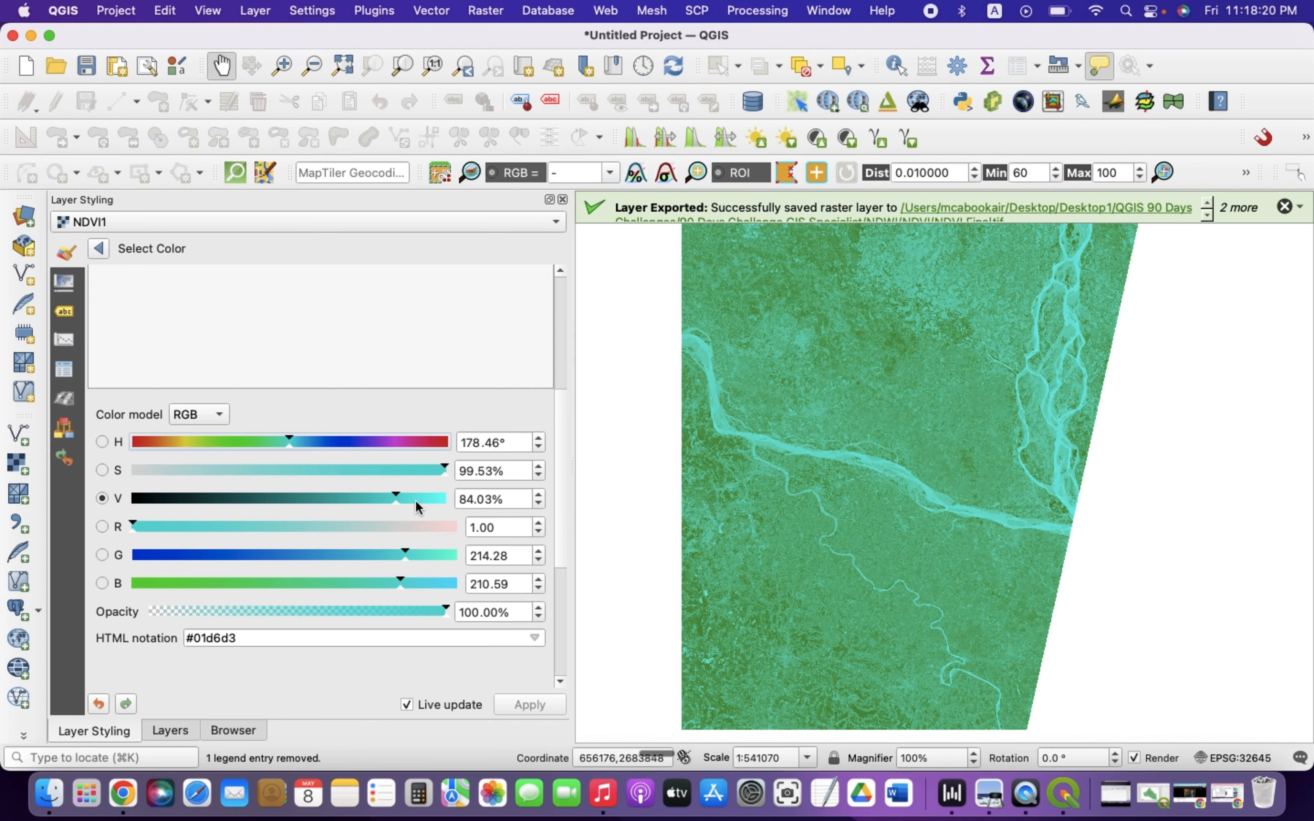
left_click_drag(416, 499, 451, 513)
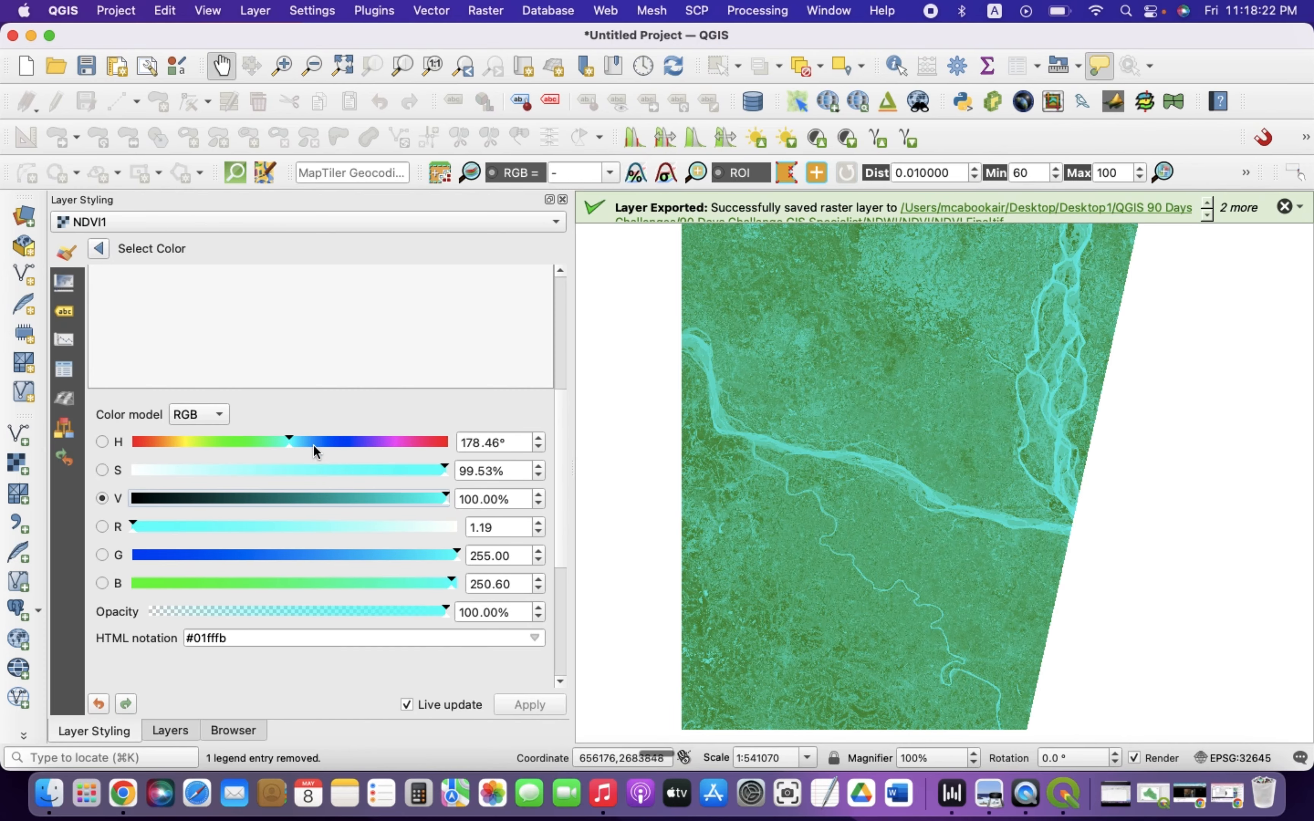
left_click_drag(205, 469, 446, 495)
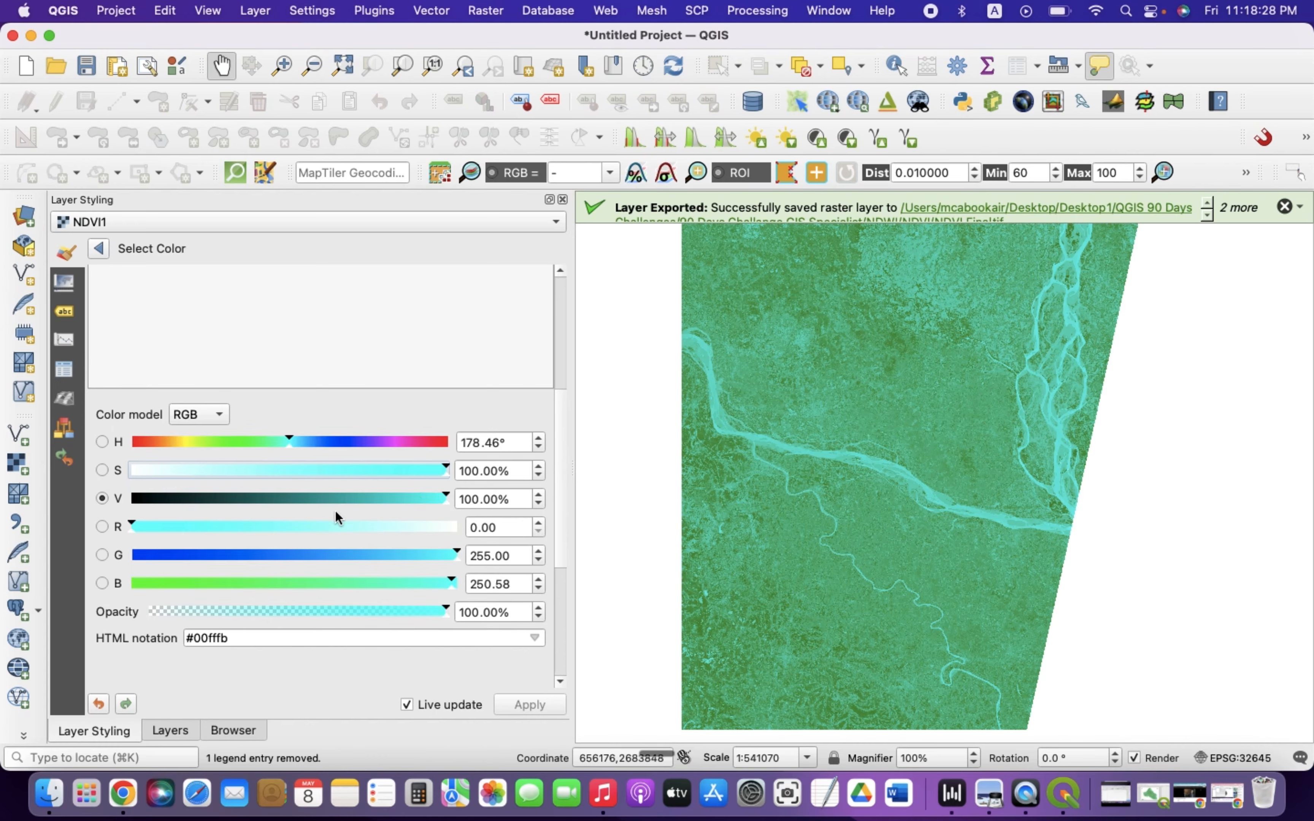
left_click_drag(329, 557, 155, 561)
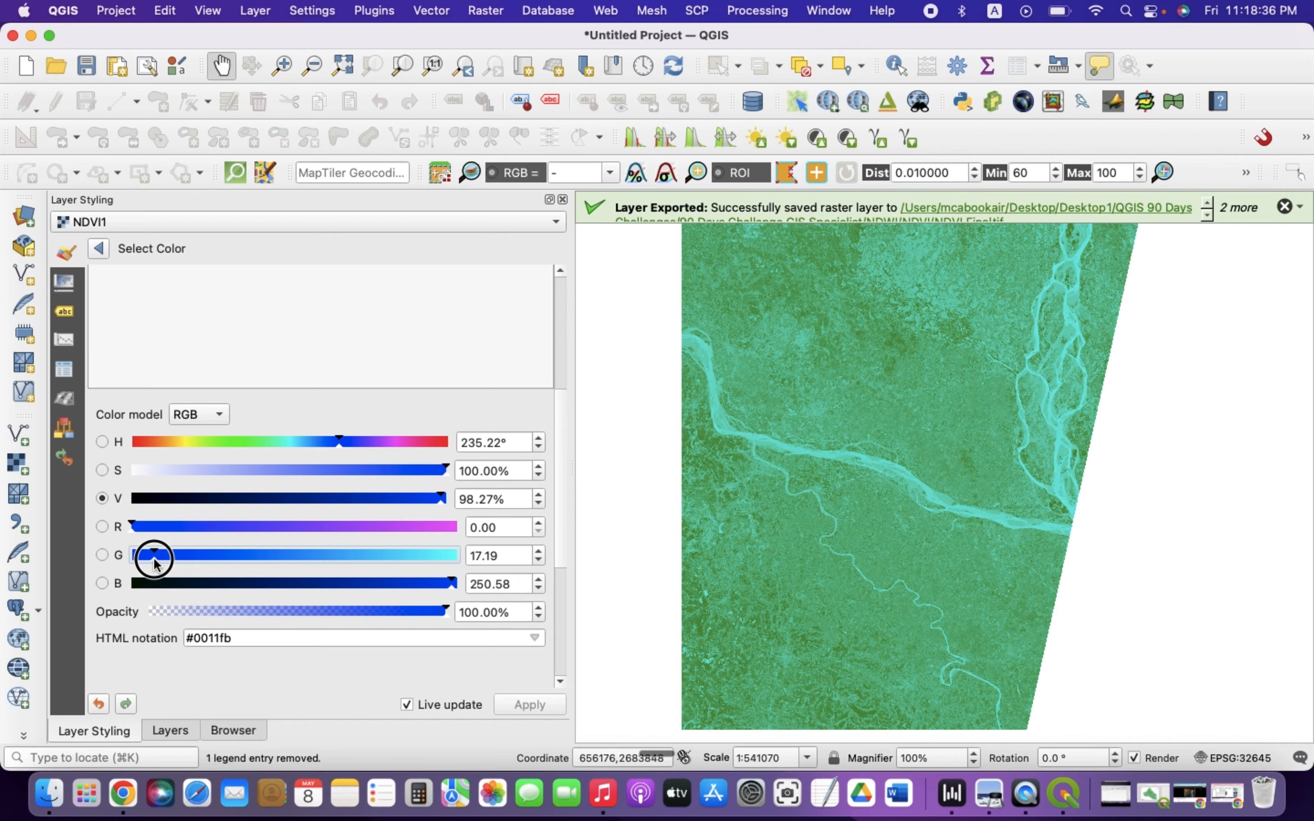
left_click(105, 257)
scroll(304, 323, "up", 3)
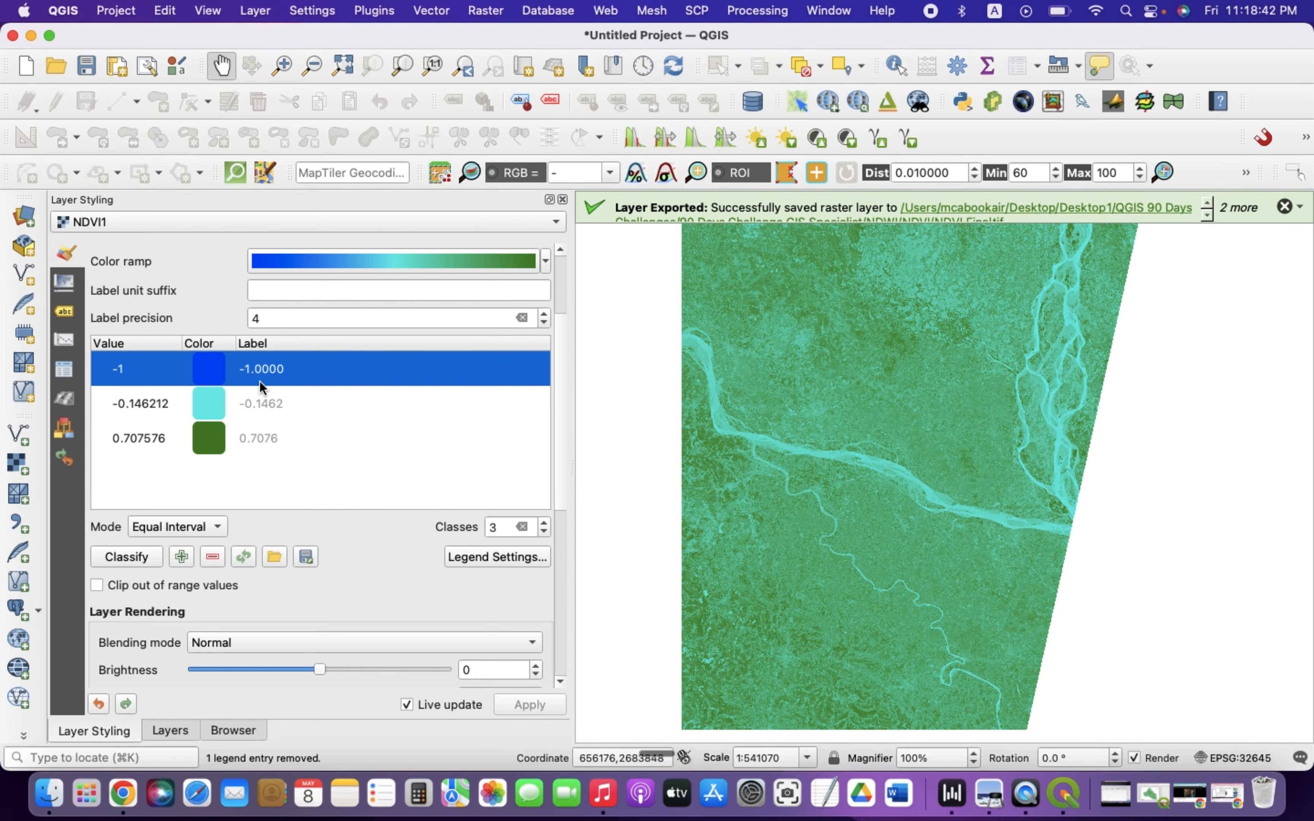
left_click(563, 199)
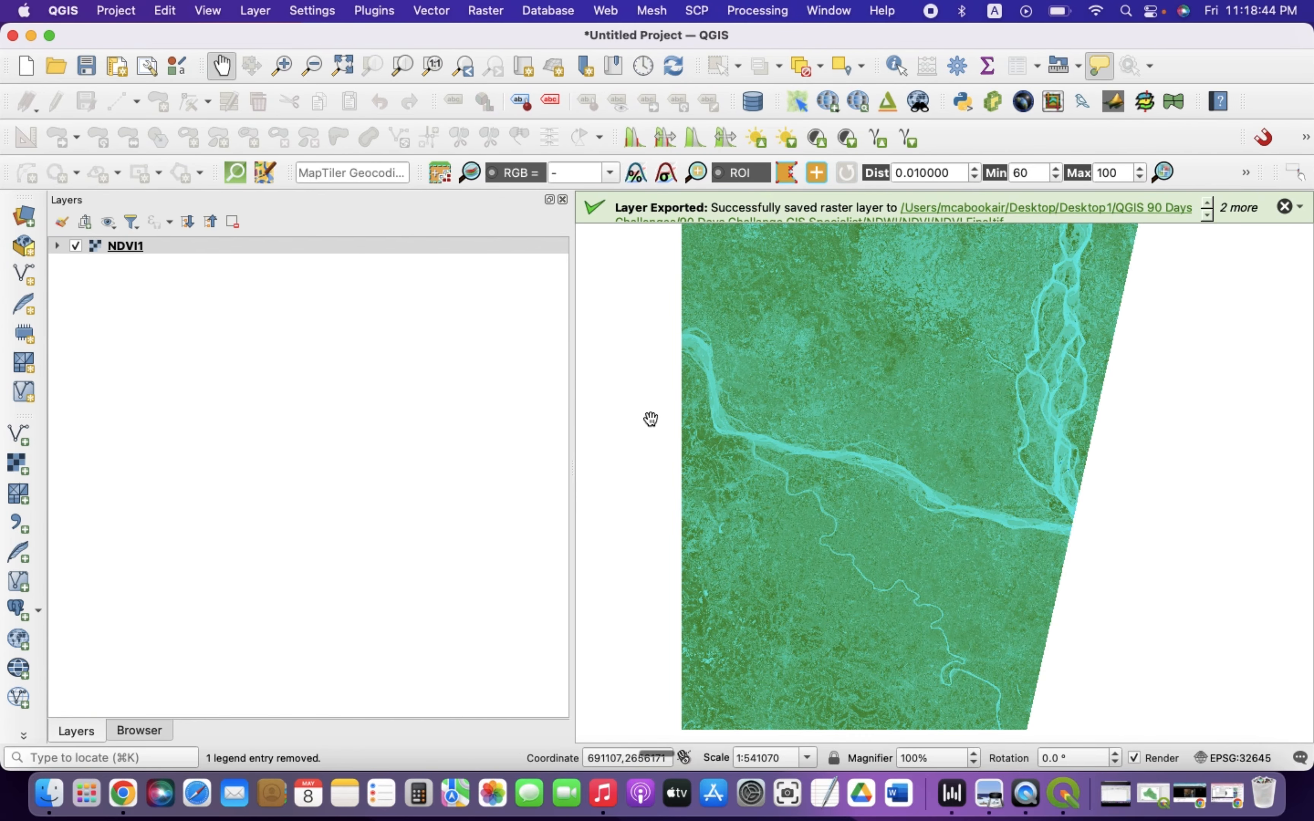
left_click_drag(570, 285, 159, 245)
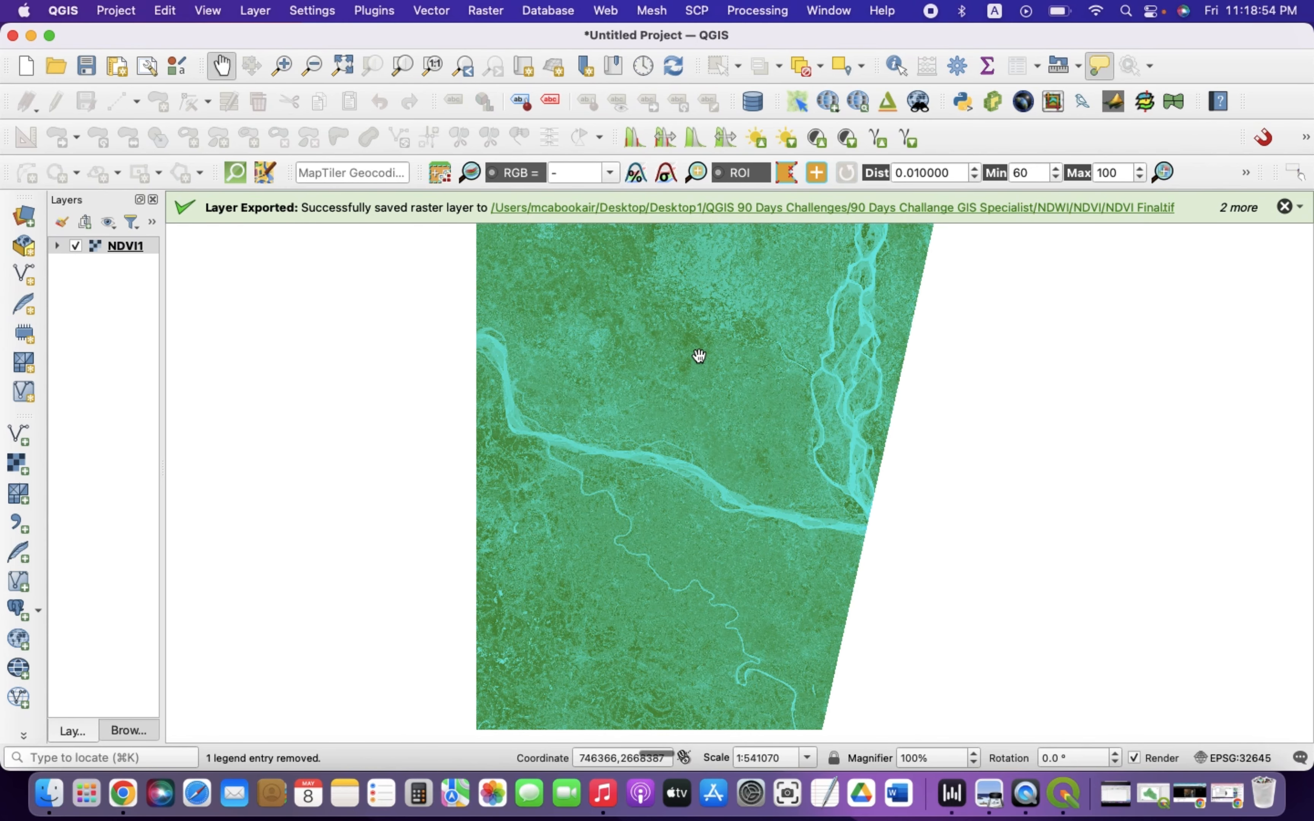
Add the Pabna.shp shapefile from the NDWI/NDVI folder as a vector layer
left_click(254, 11)
mouse_move(265, 79)
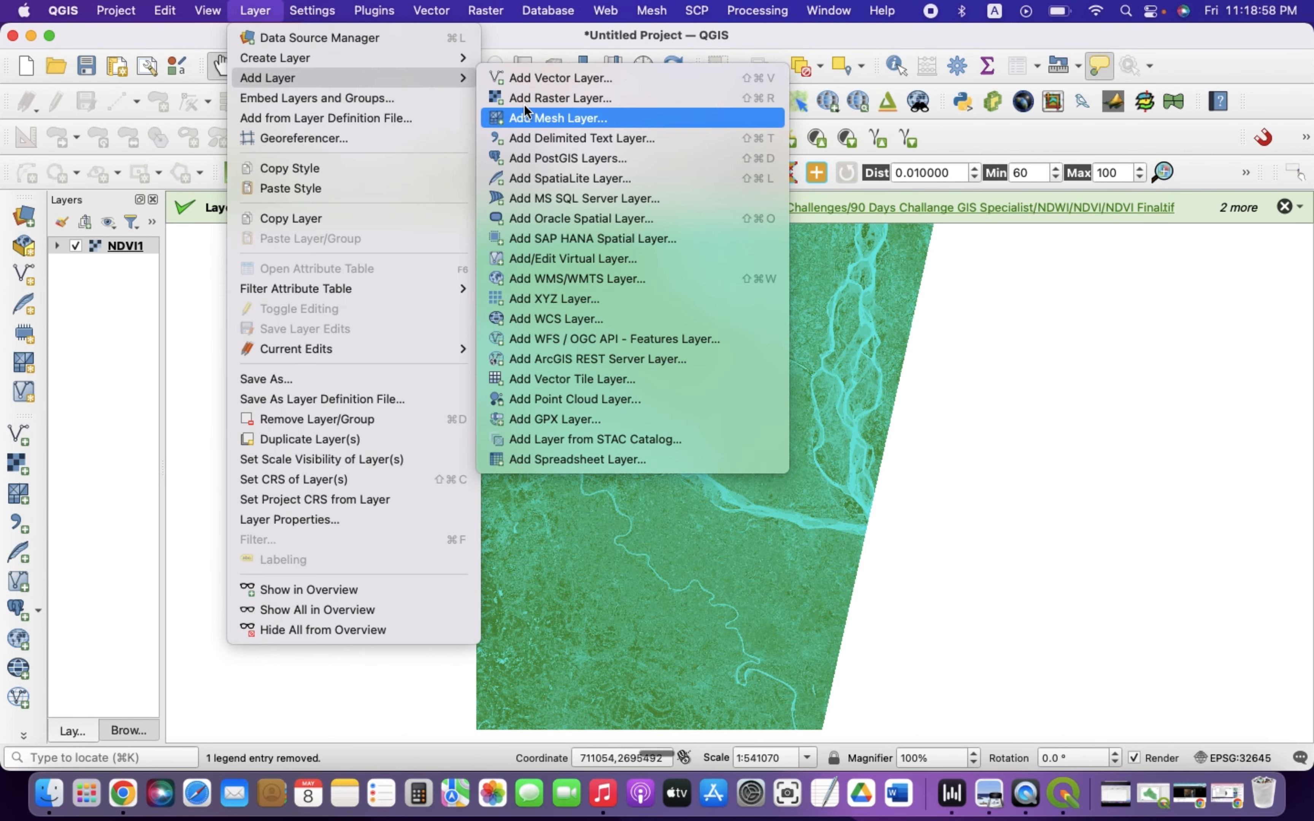
left_click(522, 82)
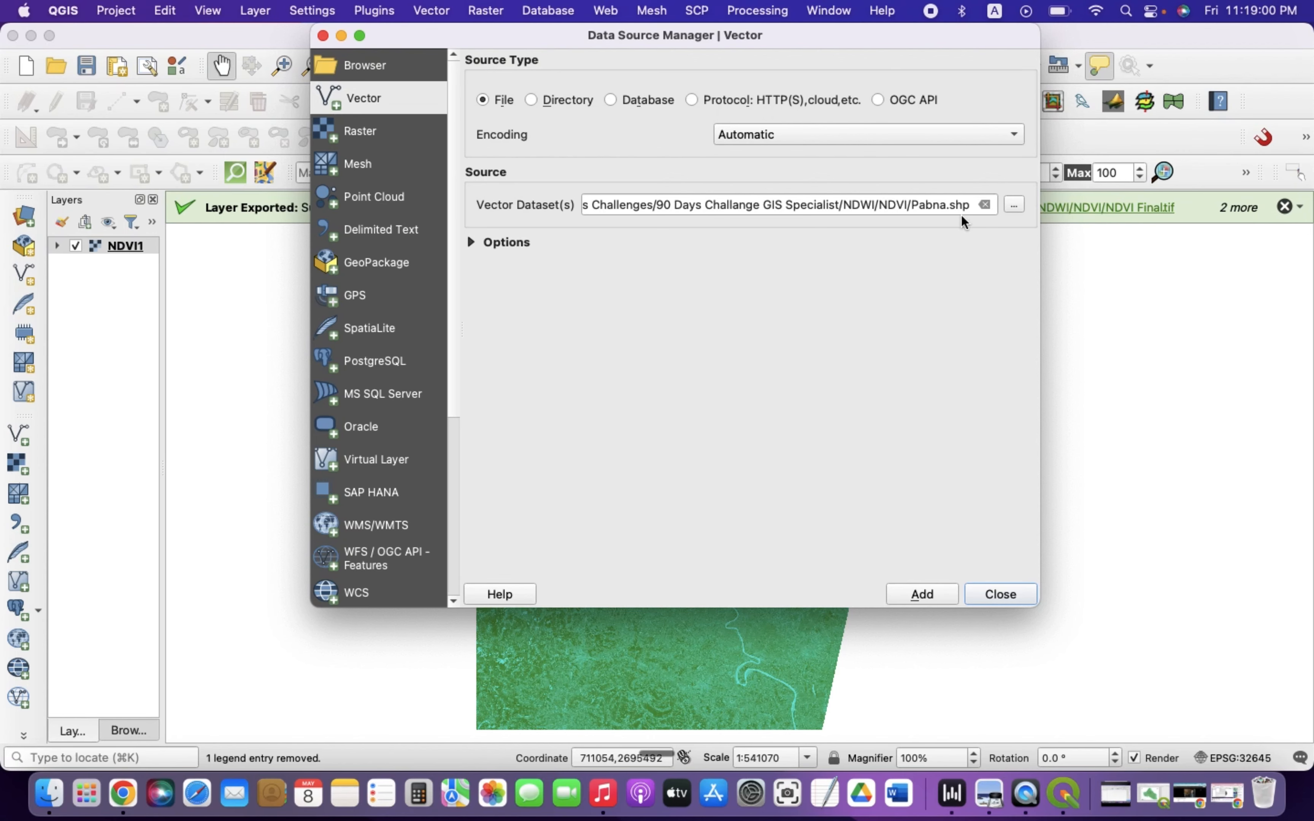
left_click(984, 205)
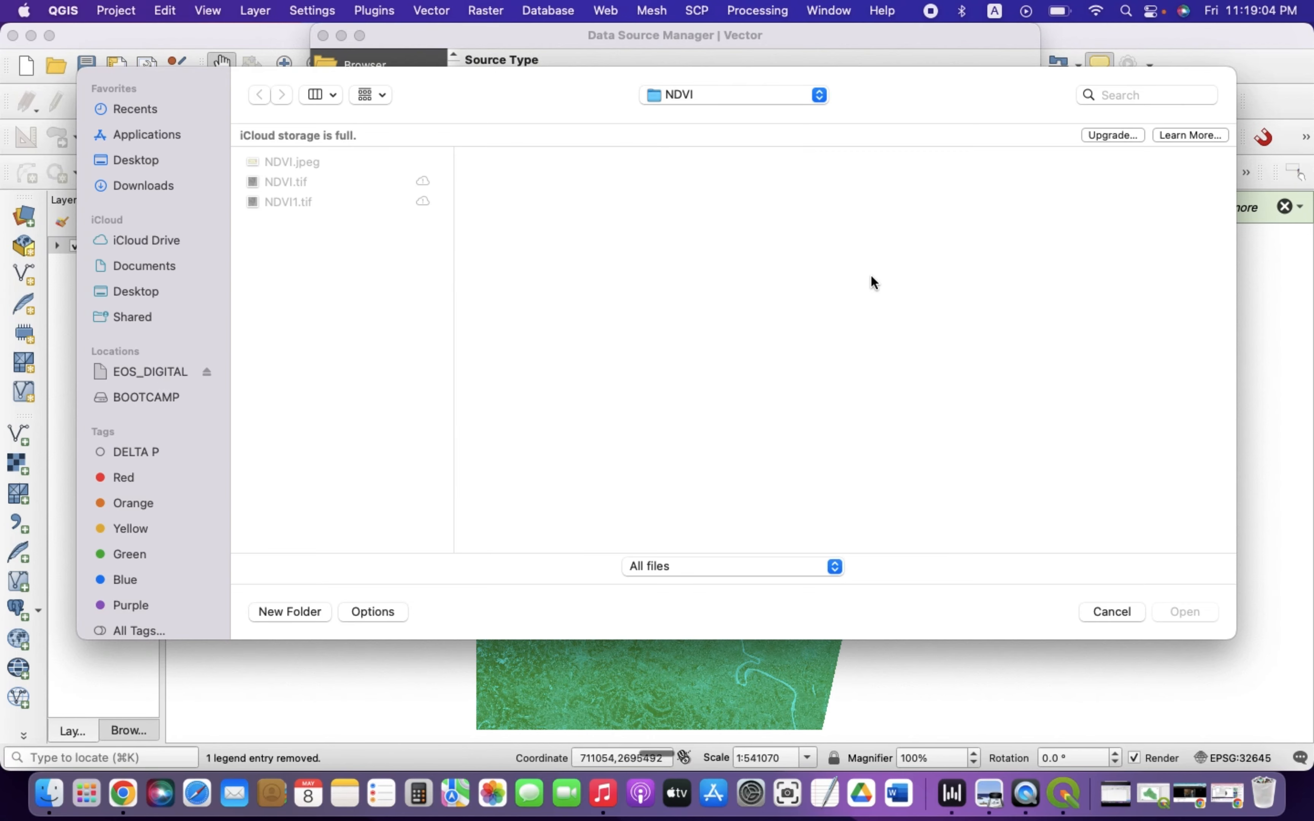
left_click(713, 95)
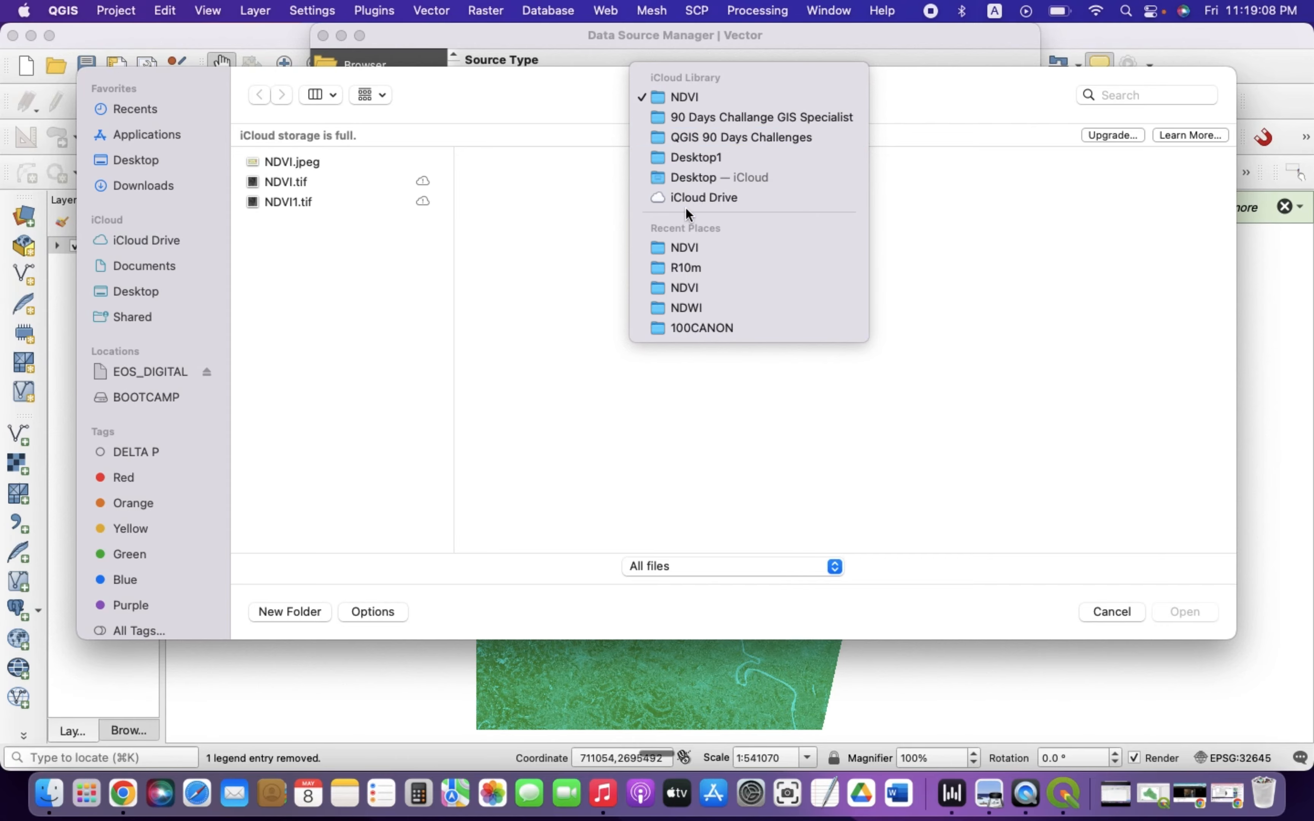
left_click(680, 309)
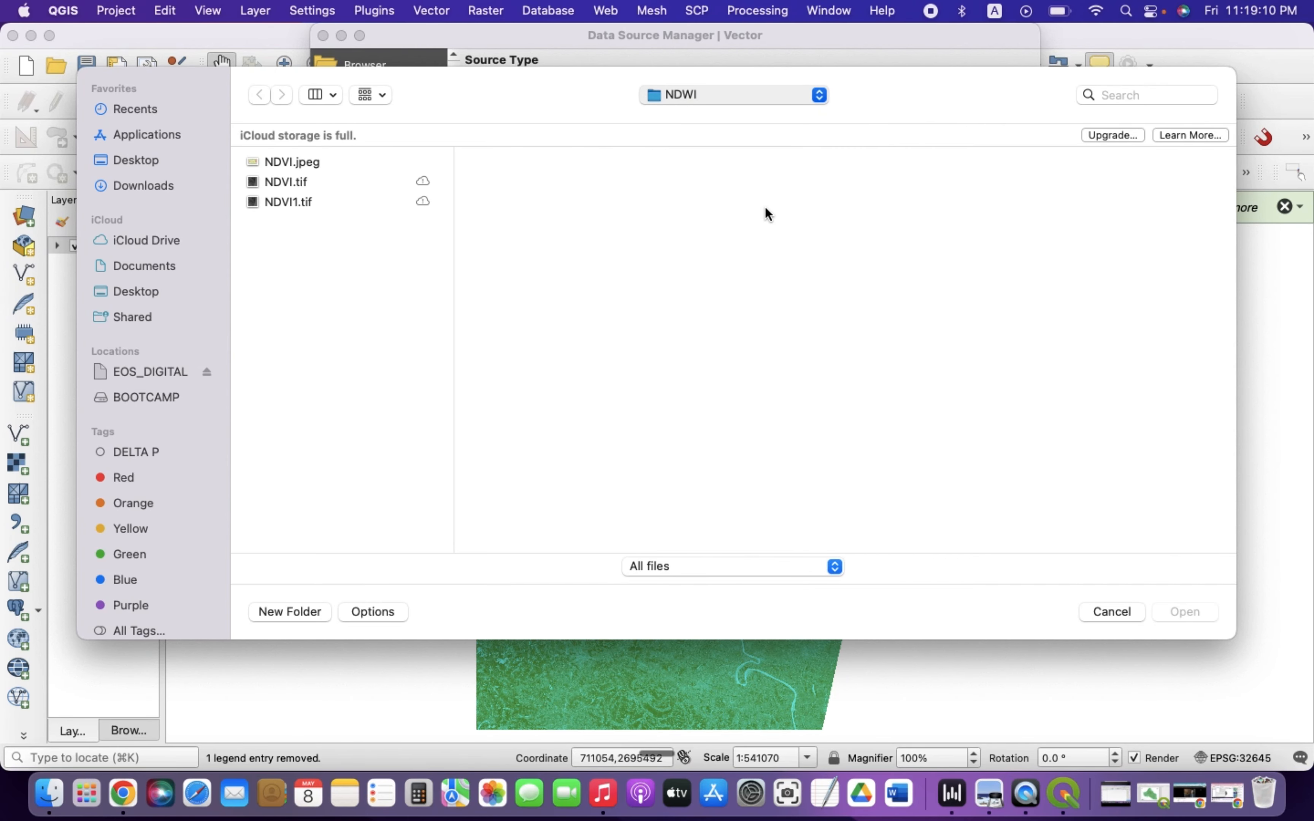
scroll(1077, 291, "down", 10)
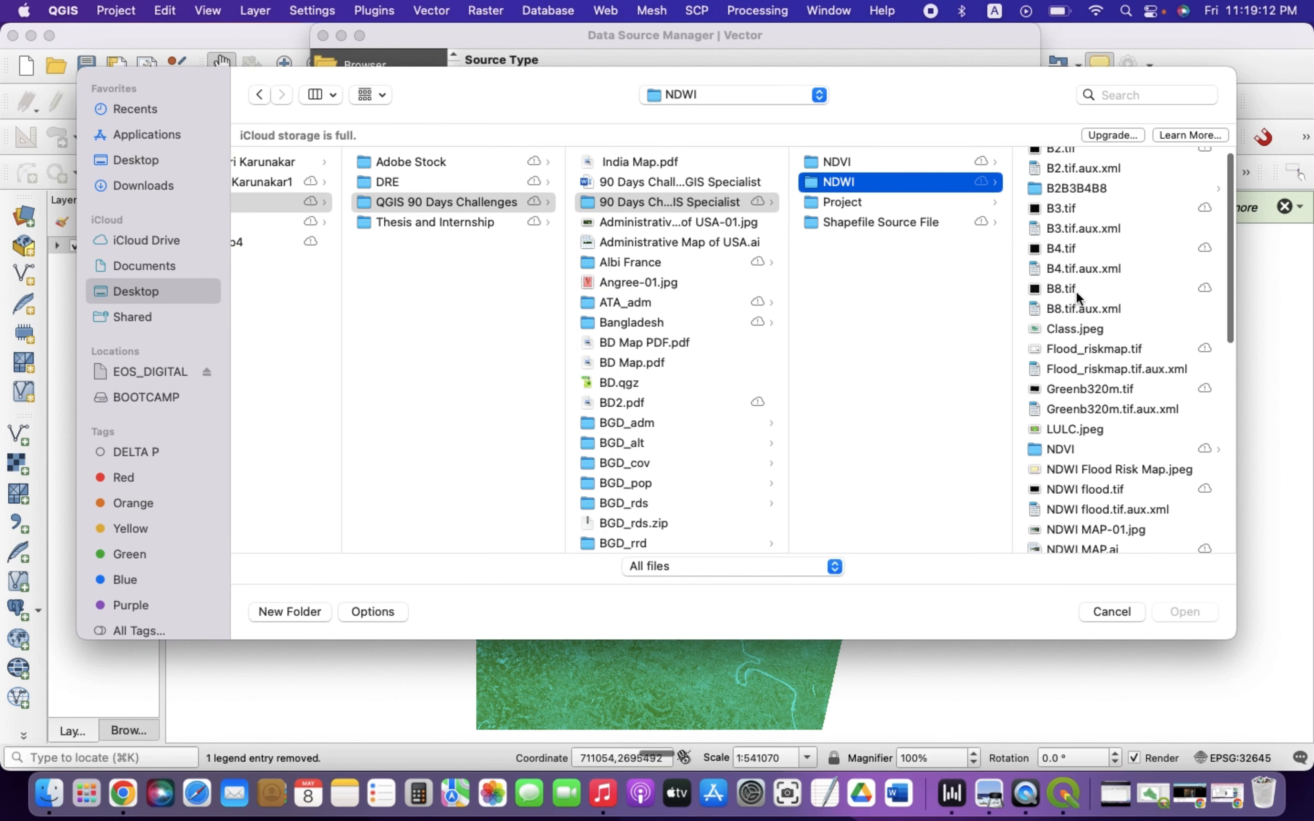
scroll(1085, 452, "down", 3)
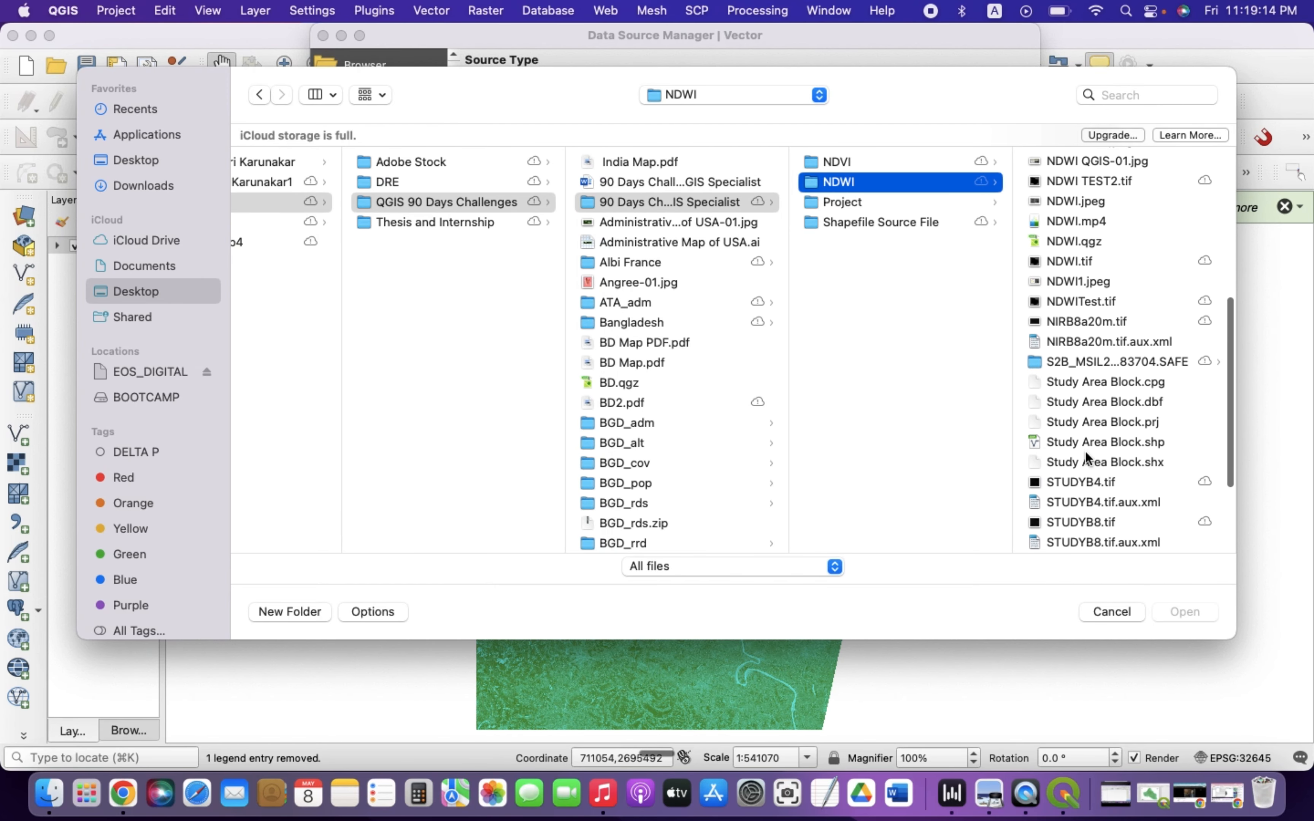
scroll(1085, 452, "up", 6)
left_click(1059, 302)
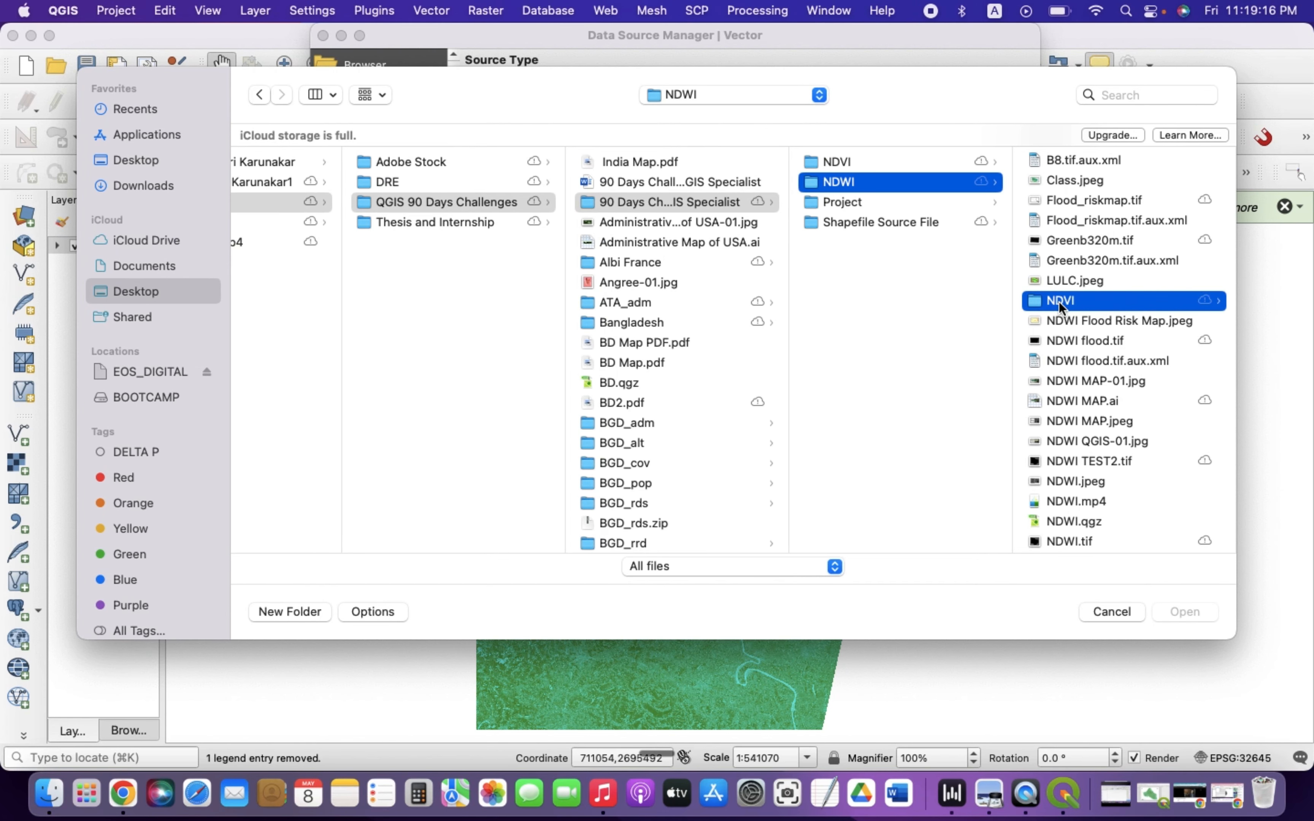
scroll(1076, 334, "down", 2)
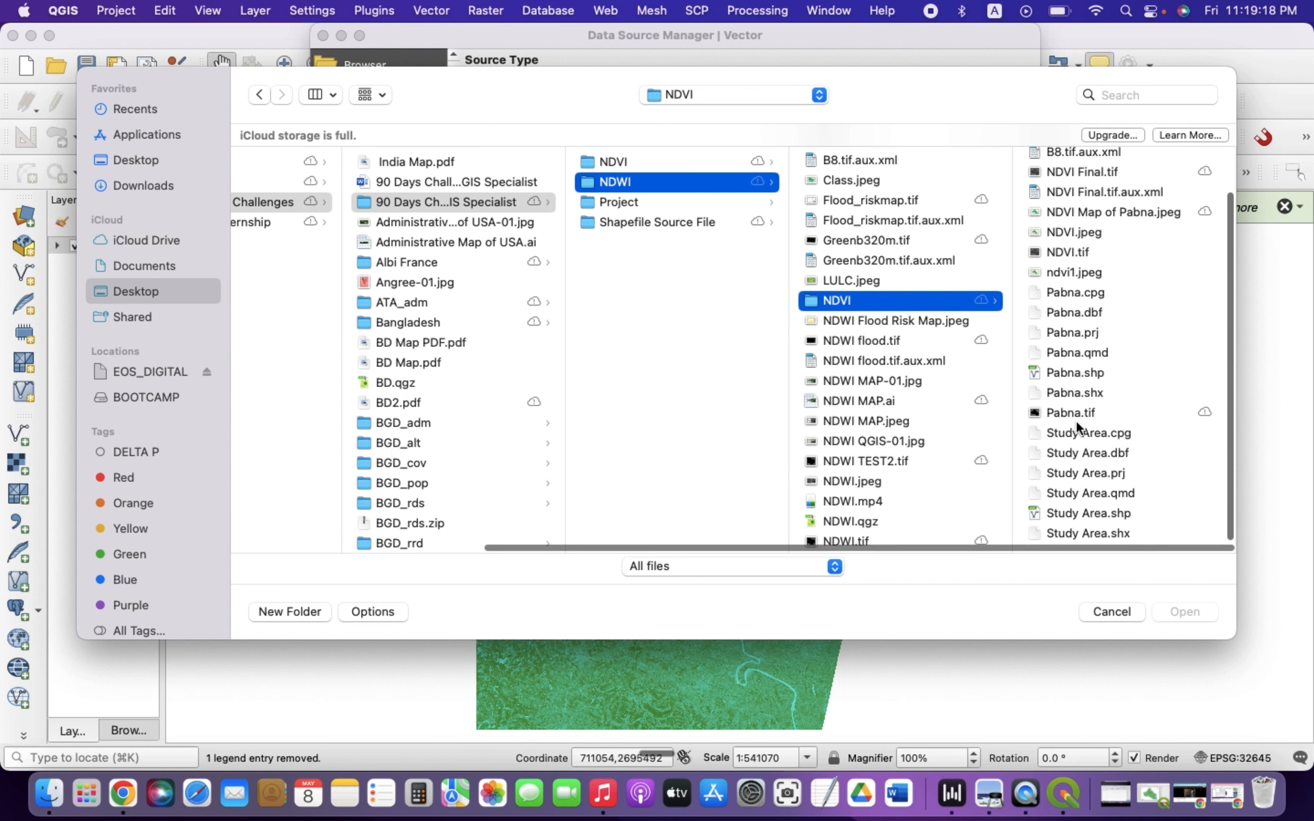
left_click(1067, 373)
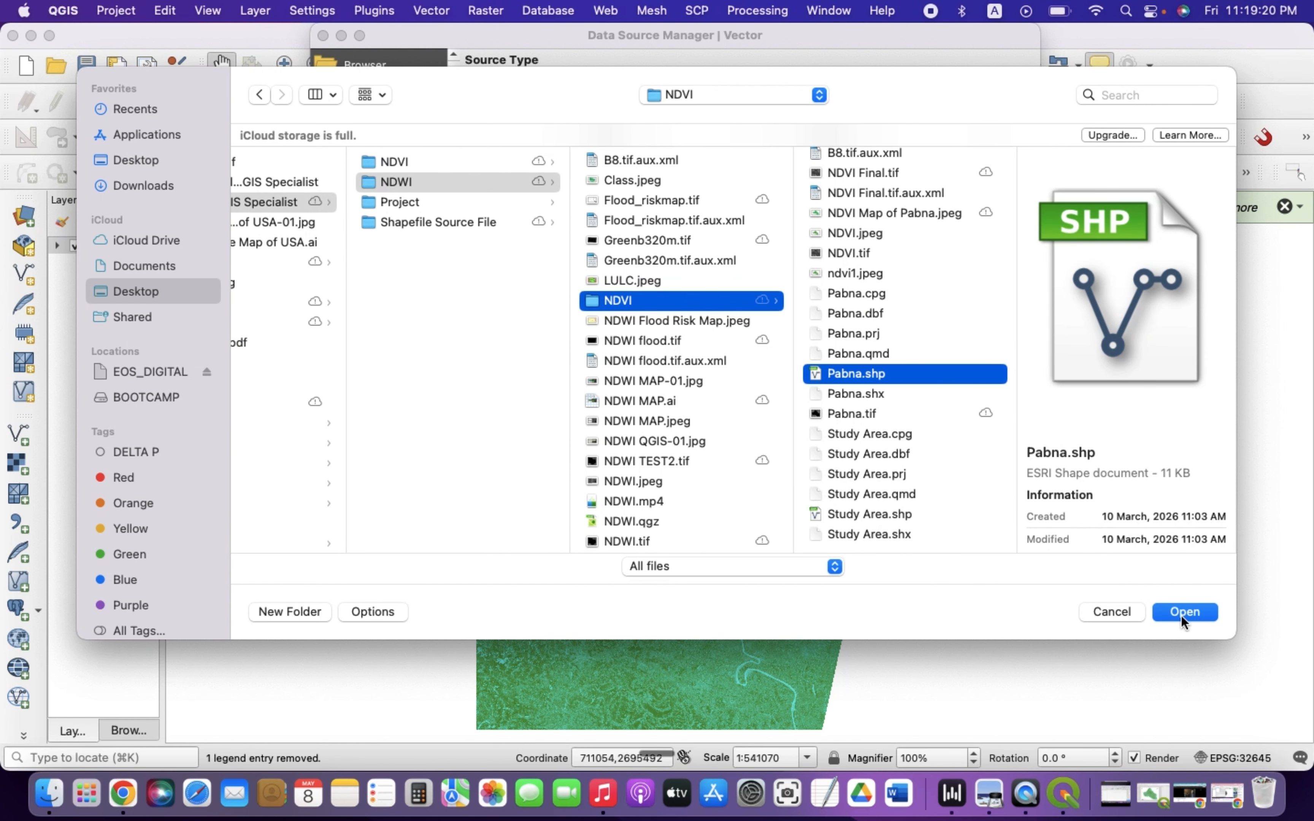
left_click(1182, 614)
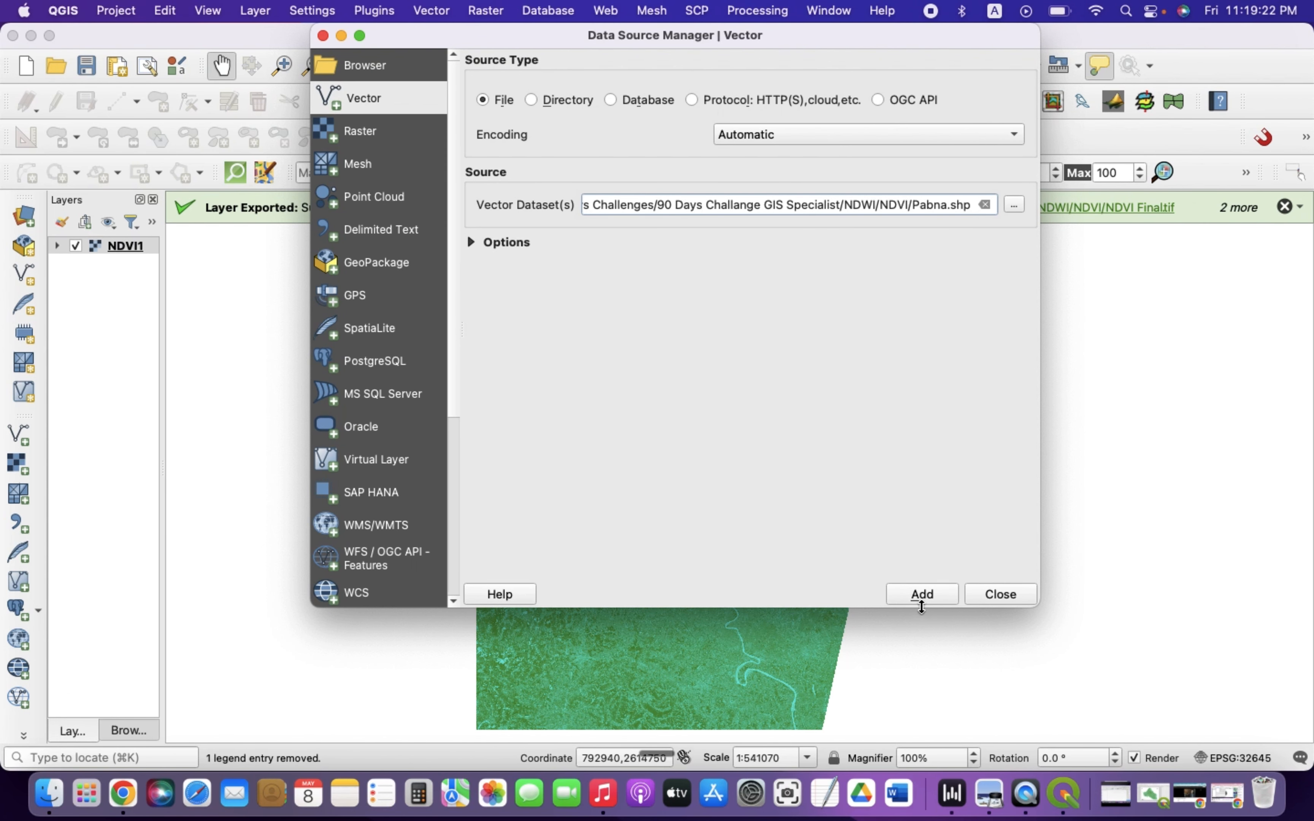
left_click(918, 596)
left_click(999, 596)
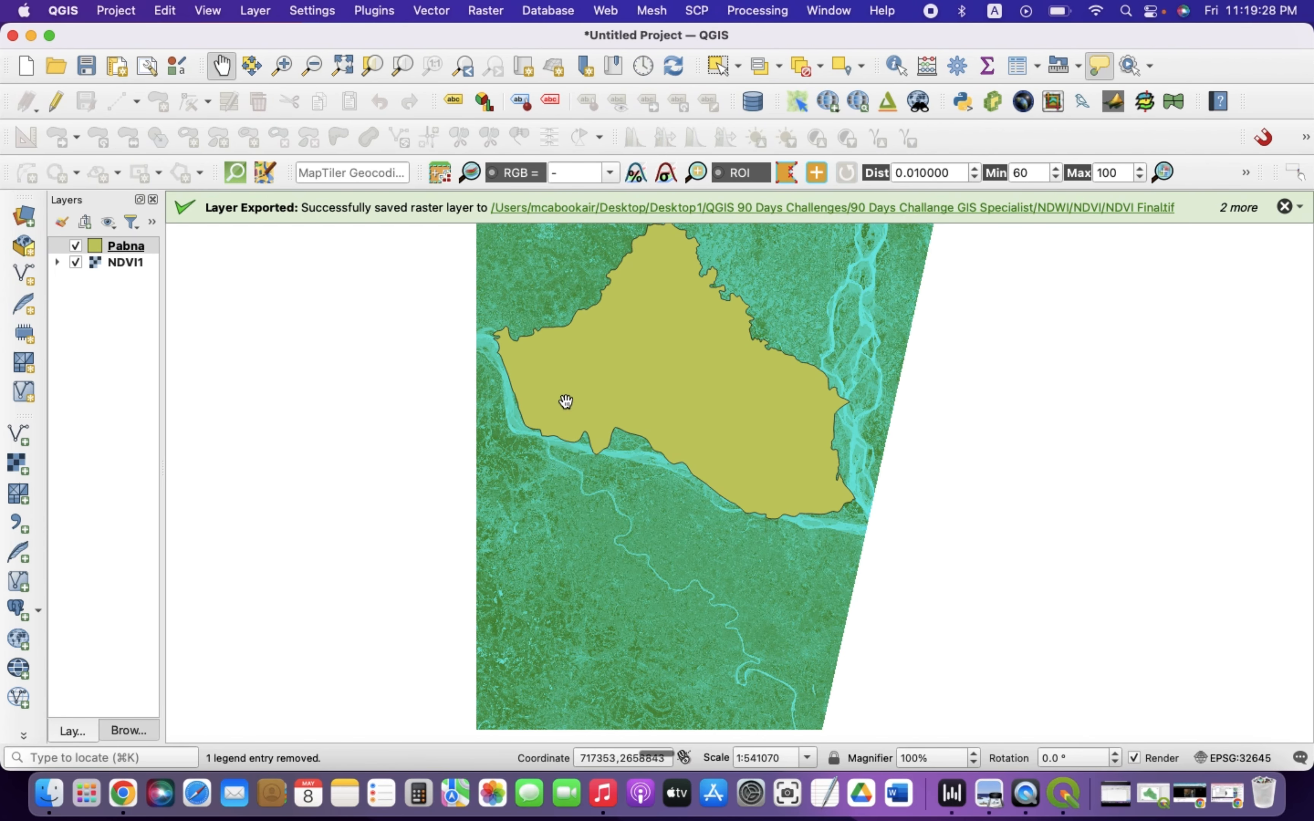
Clip the NDVI1 raster by the Pabna mask layer with Clip Raster by Mask Layer, keeping the input raster's resolution
left_click(477, 12)
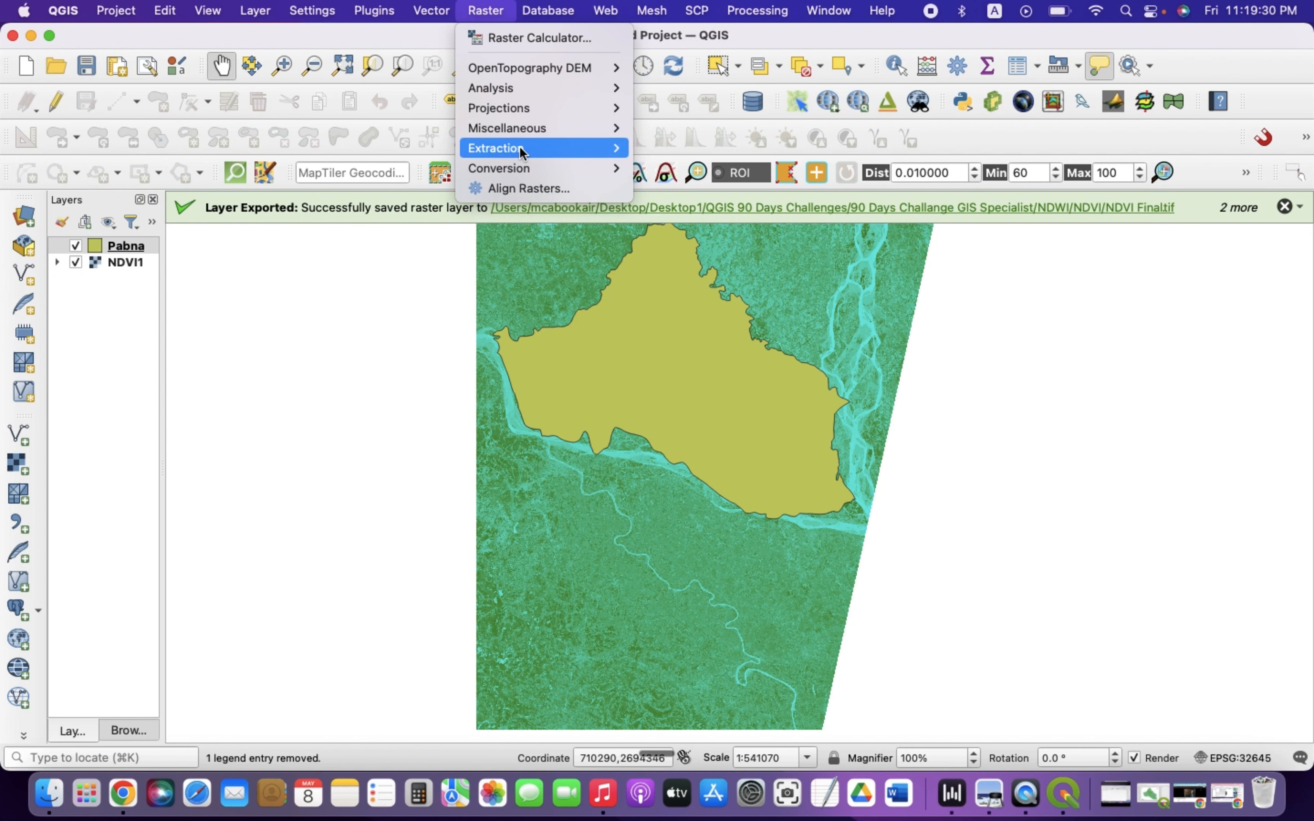
mouse_move(505, 172)
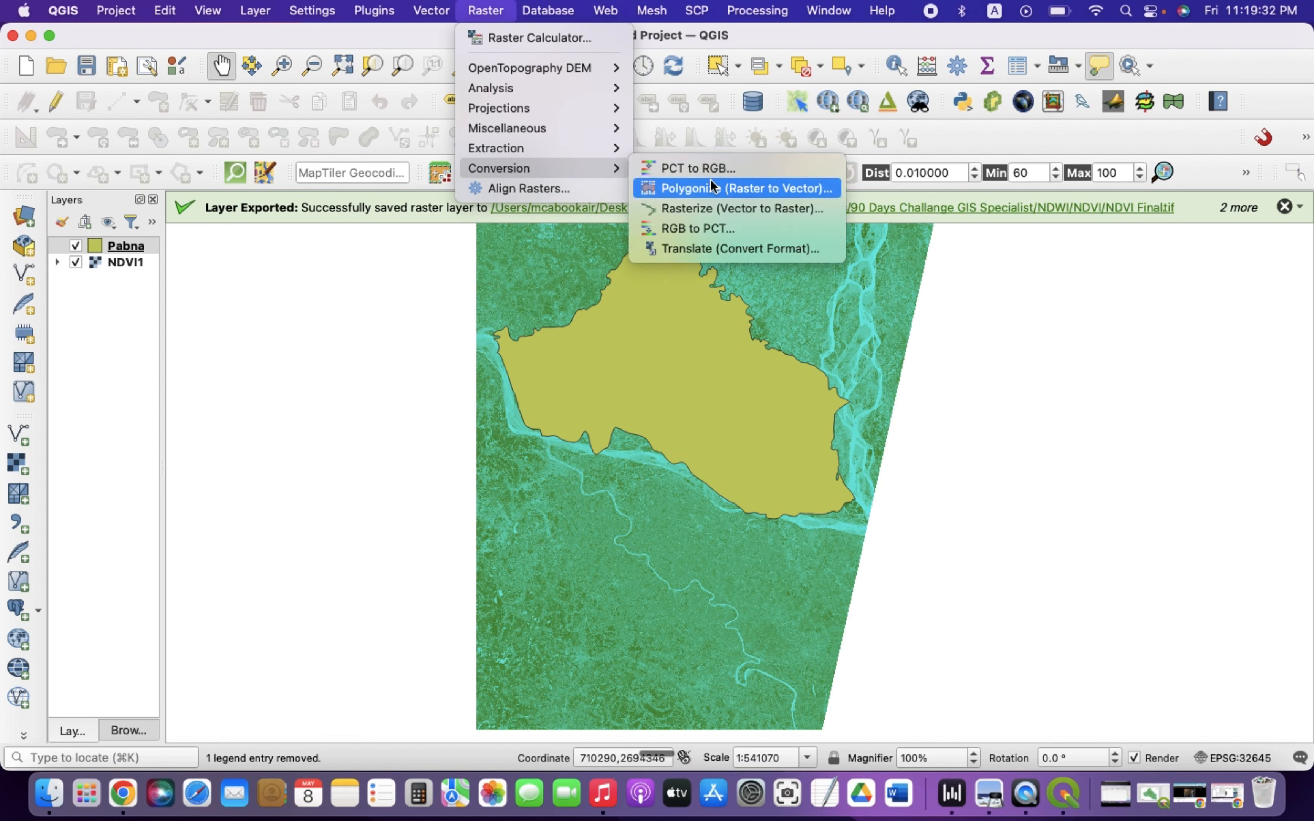
mouse_move(543, 152)
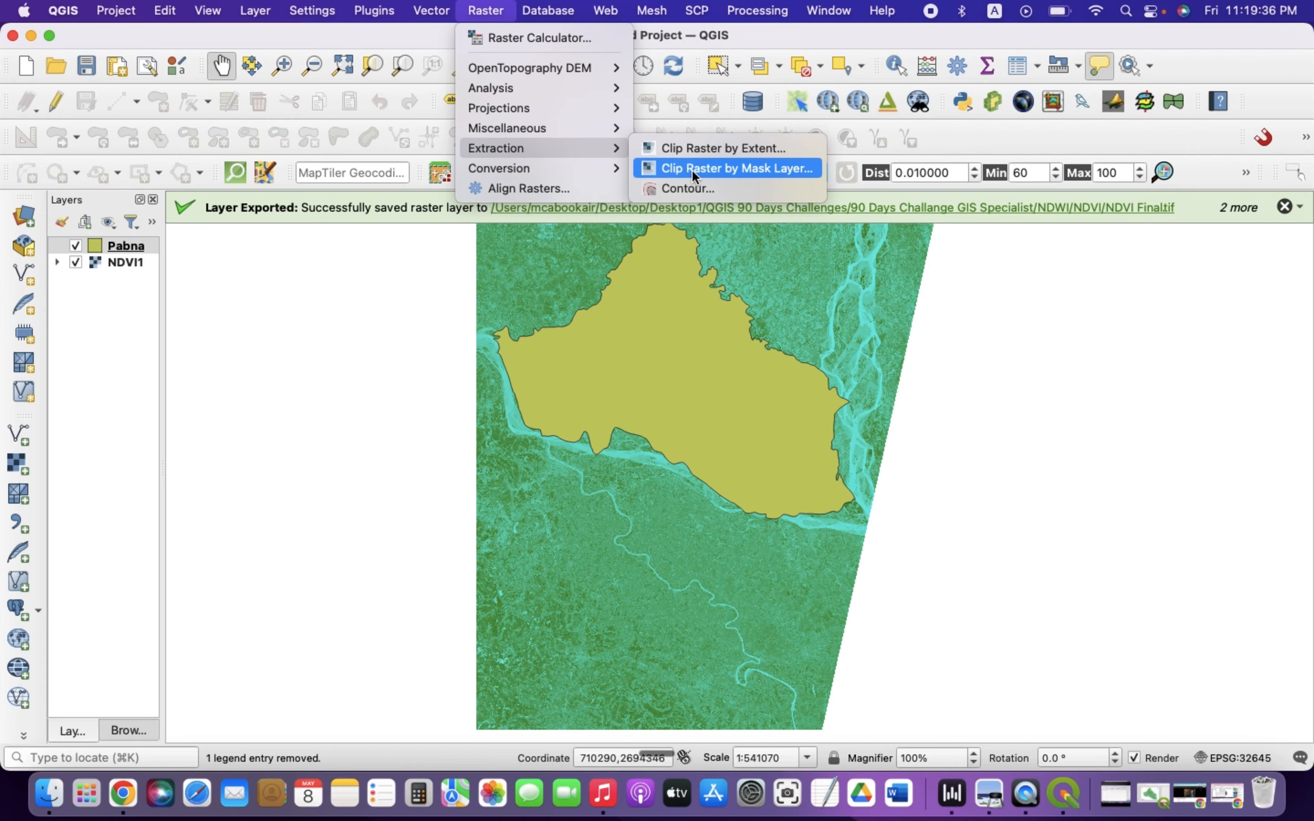
left_click(717, 173)
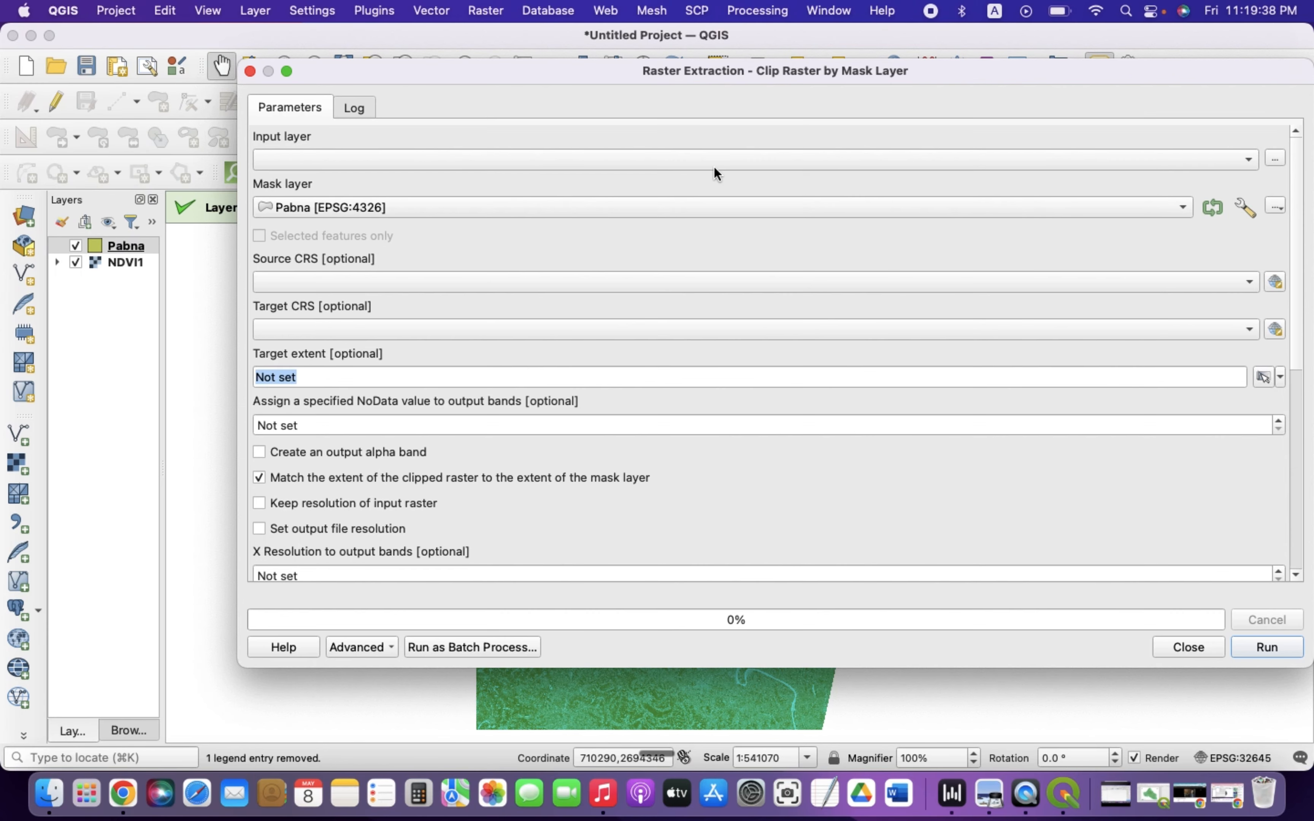
left_click(333, 159)
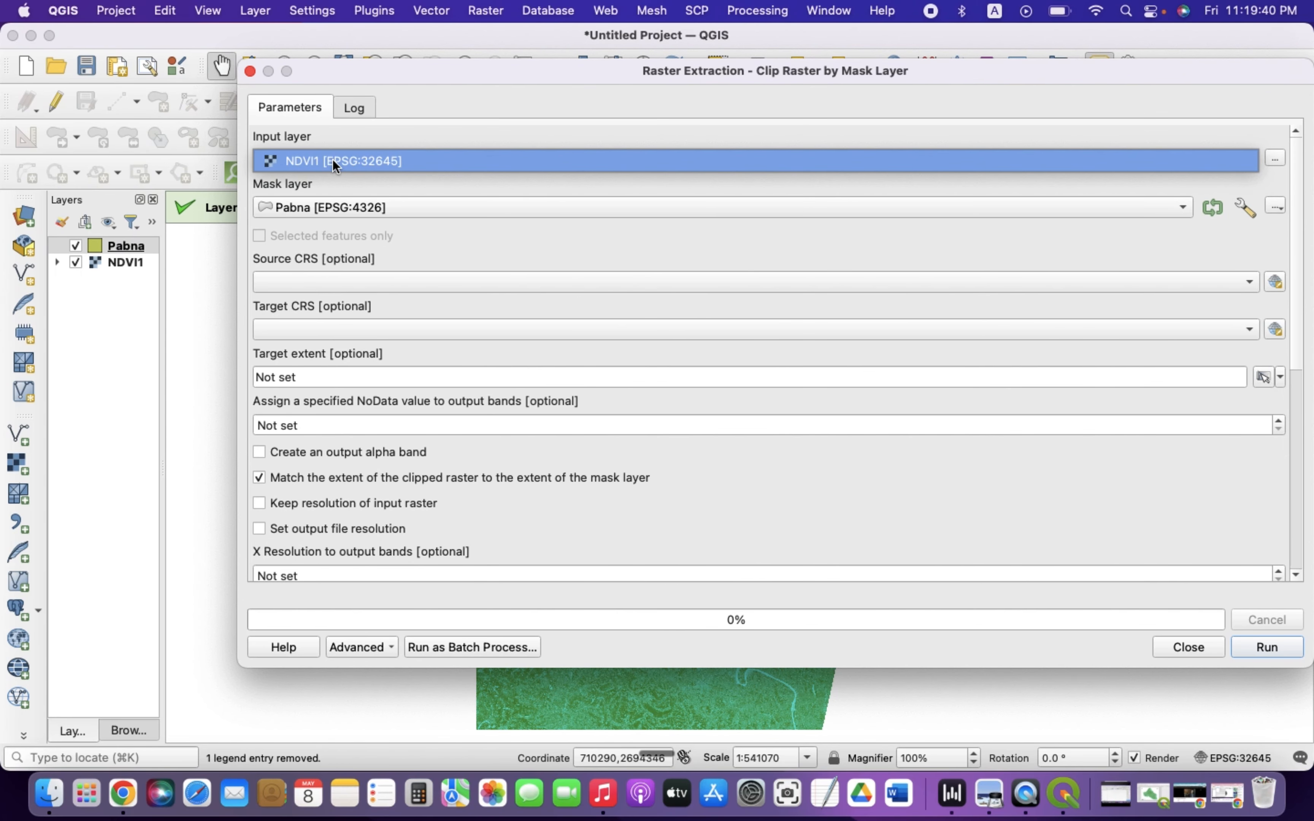
left_click(332, 160)
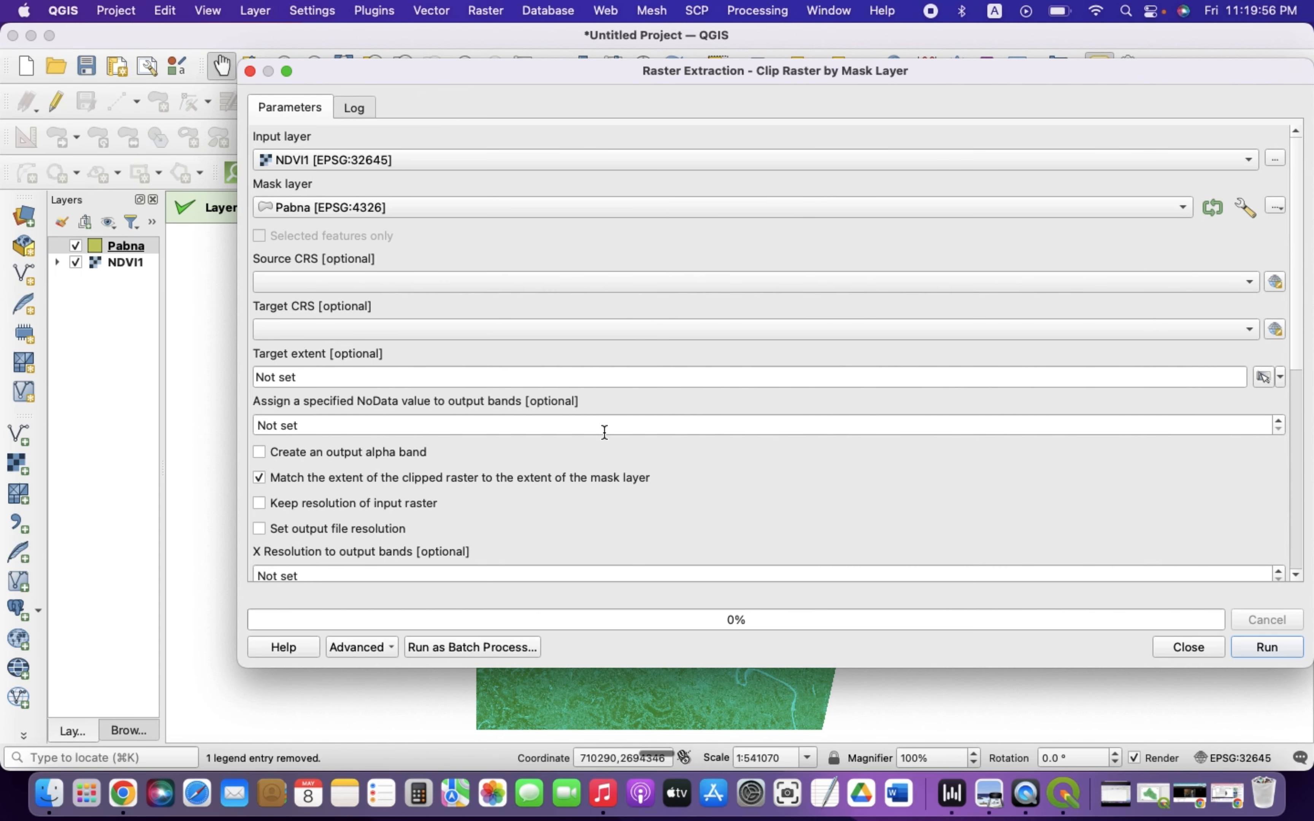
left_click(261, 505)
left_click(1259, 649)
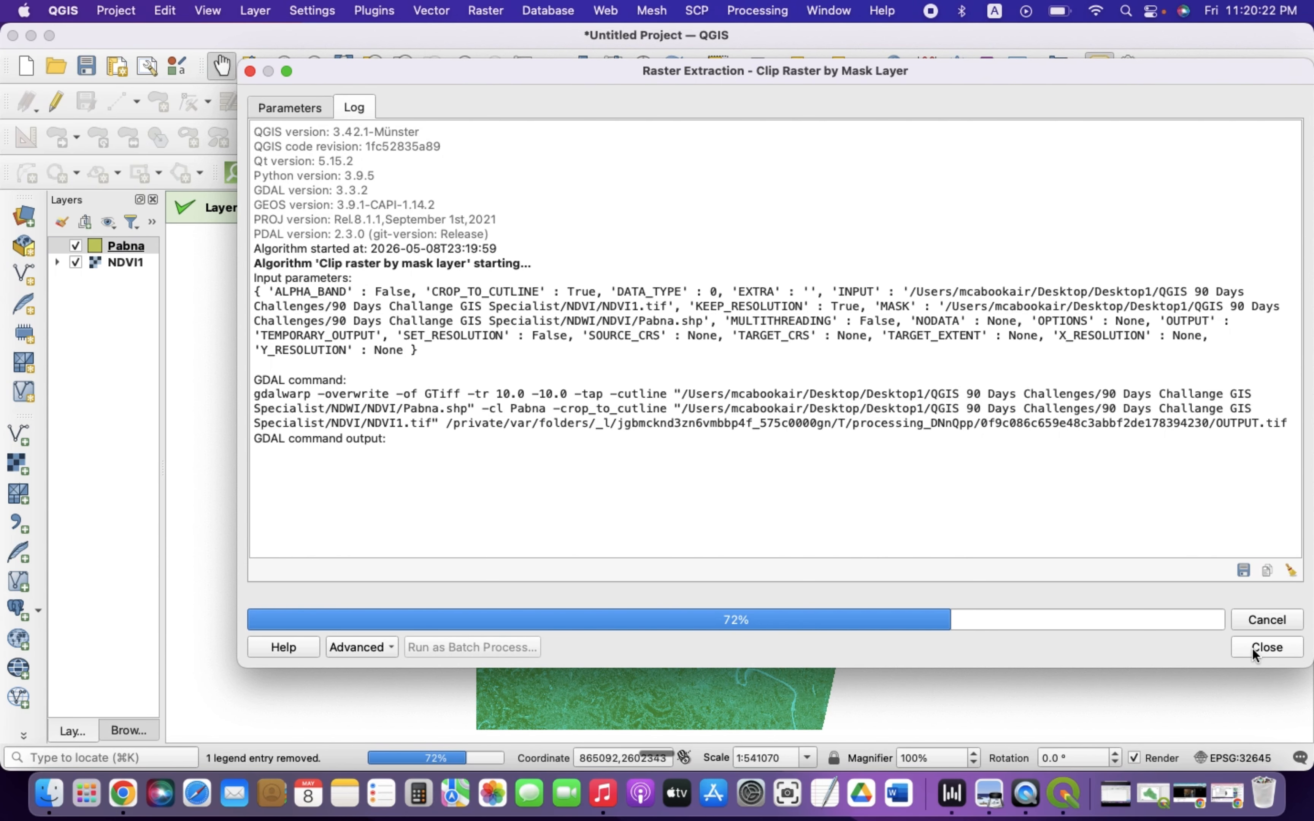
left_click(1140, 649)
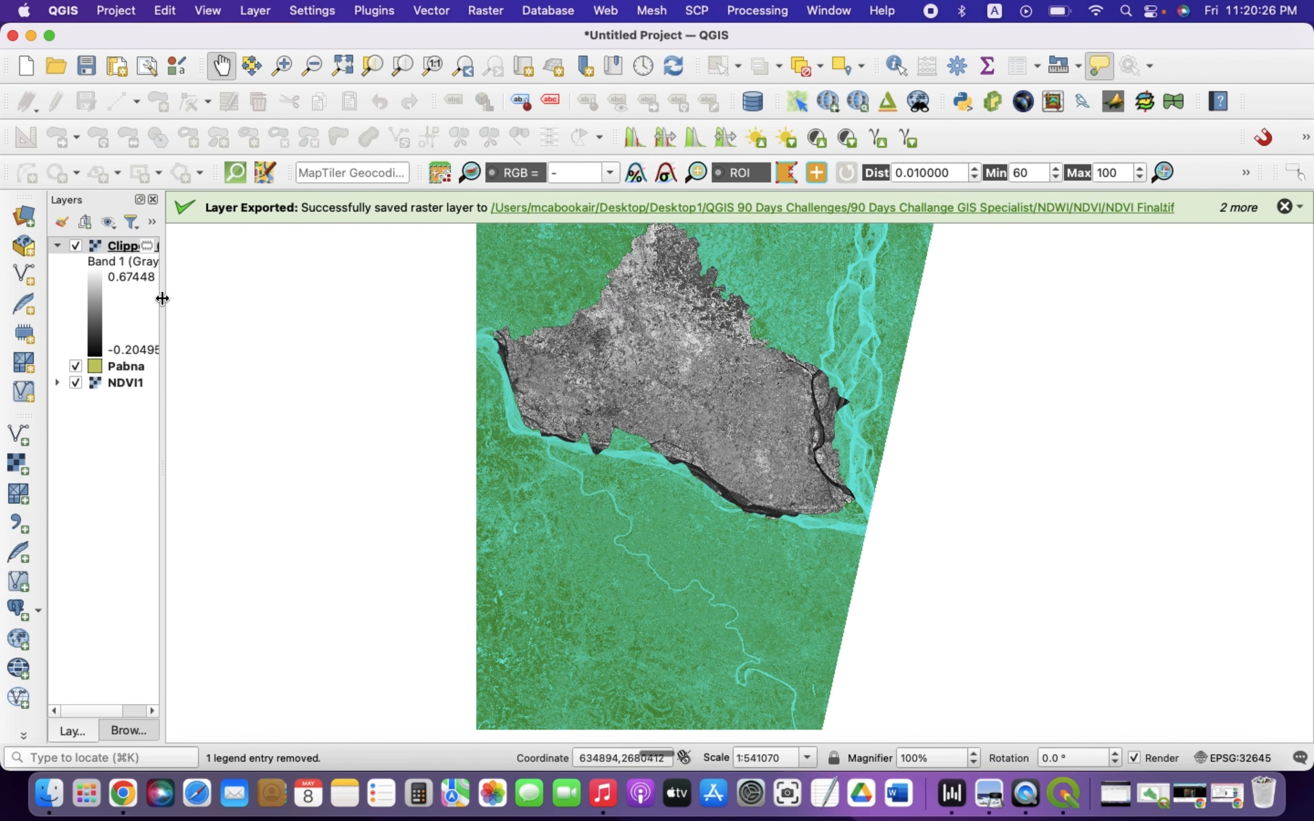
Widen the layers panel and hide the Pabna and Clipped (mask) layers, selecting NDVI1
left_click_drag(161, 293, 404, 364)
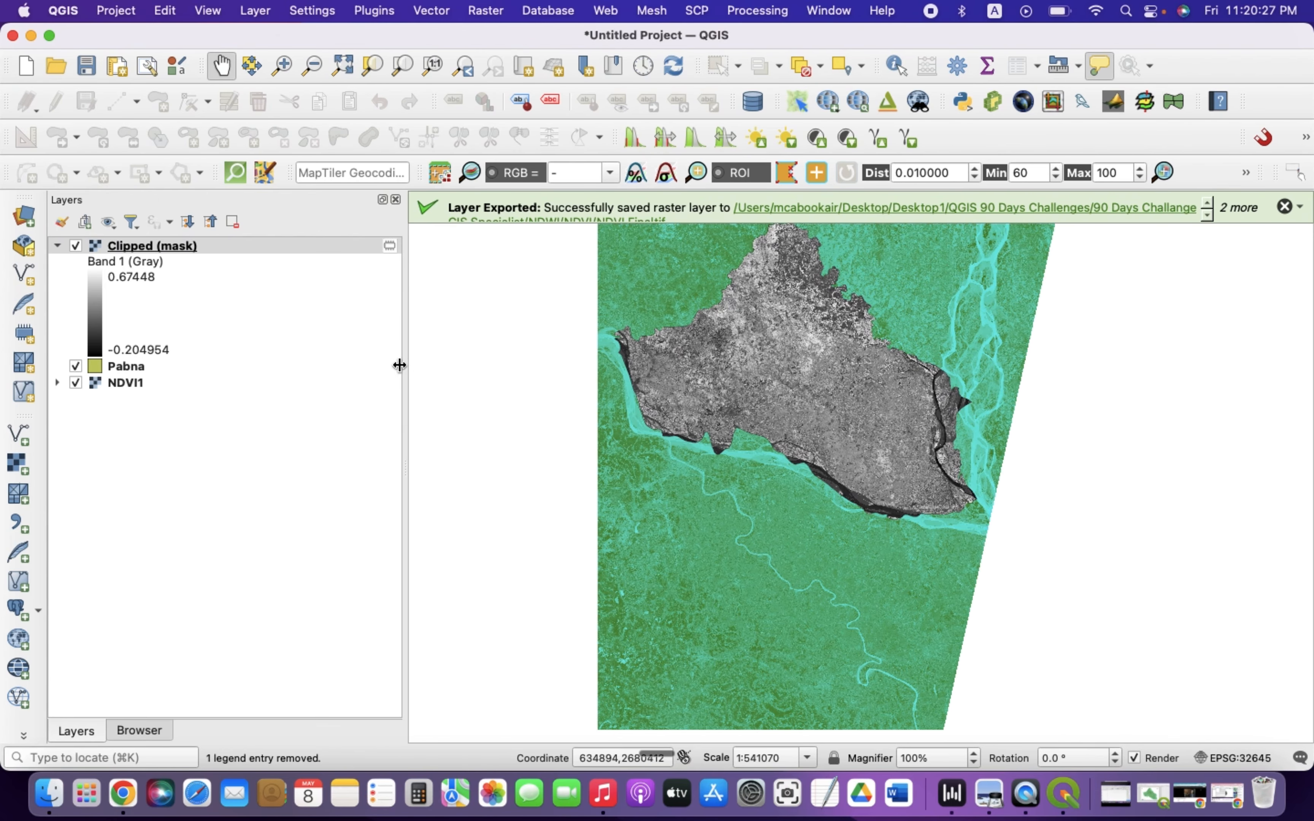
left_click(57, 245)
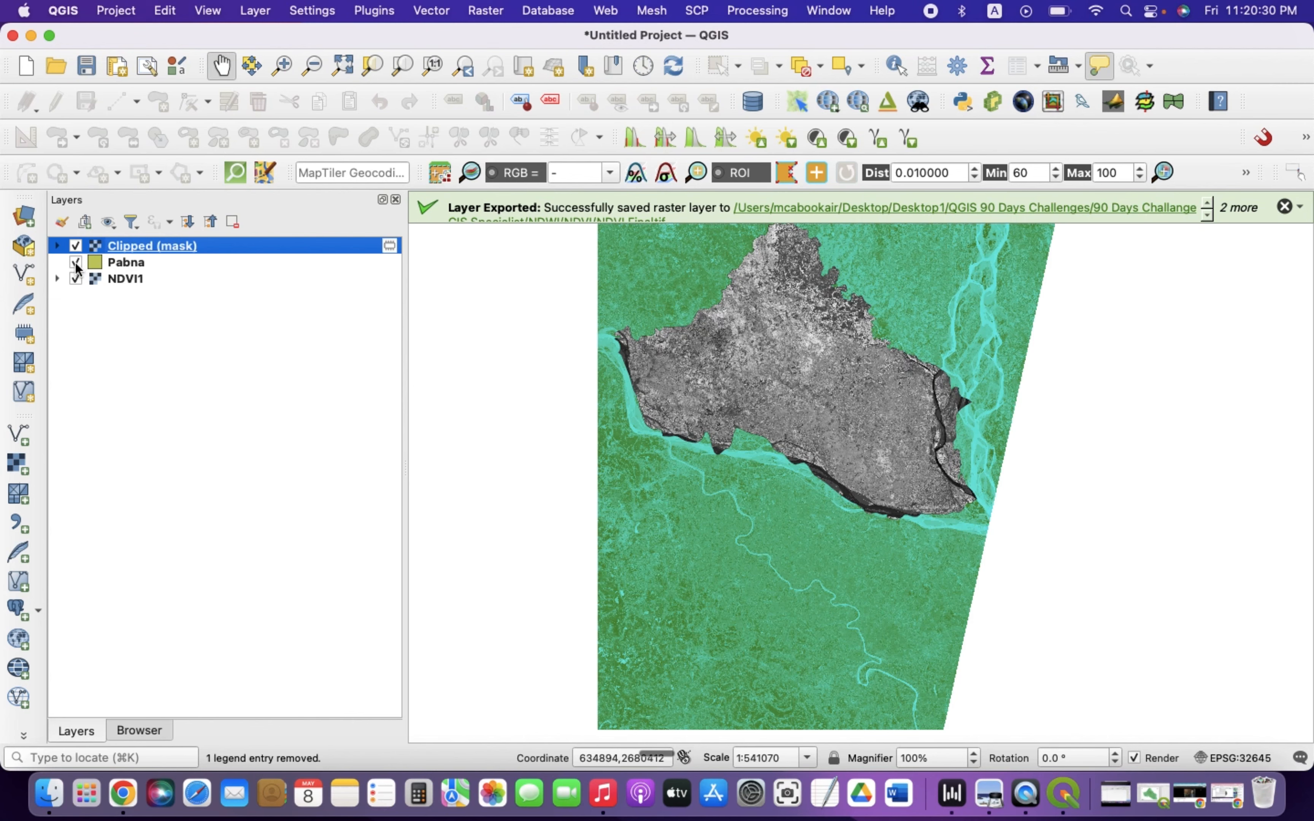
left_click(124, 280)
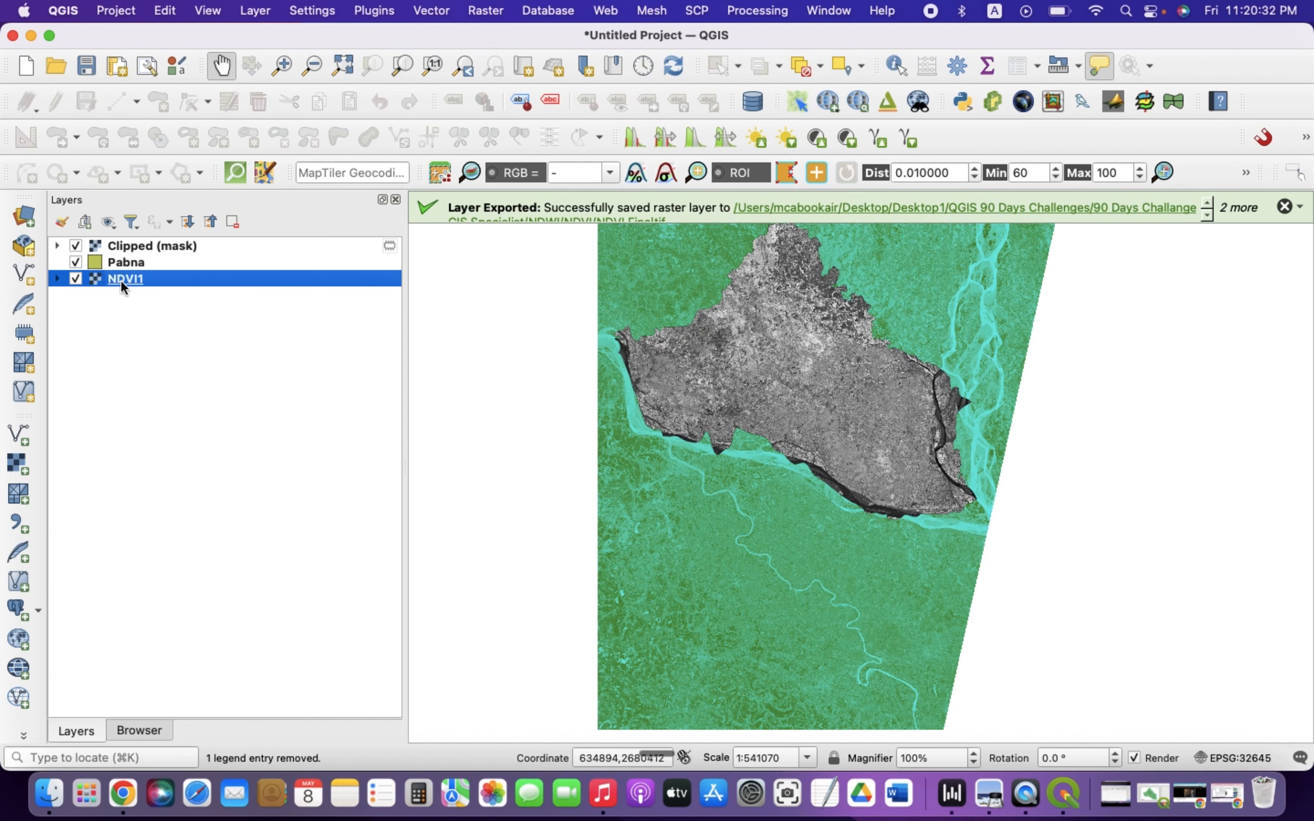
left_click(76, 262)
left_click(76, 246)
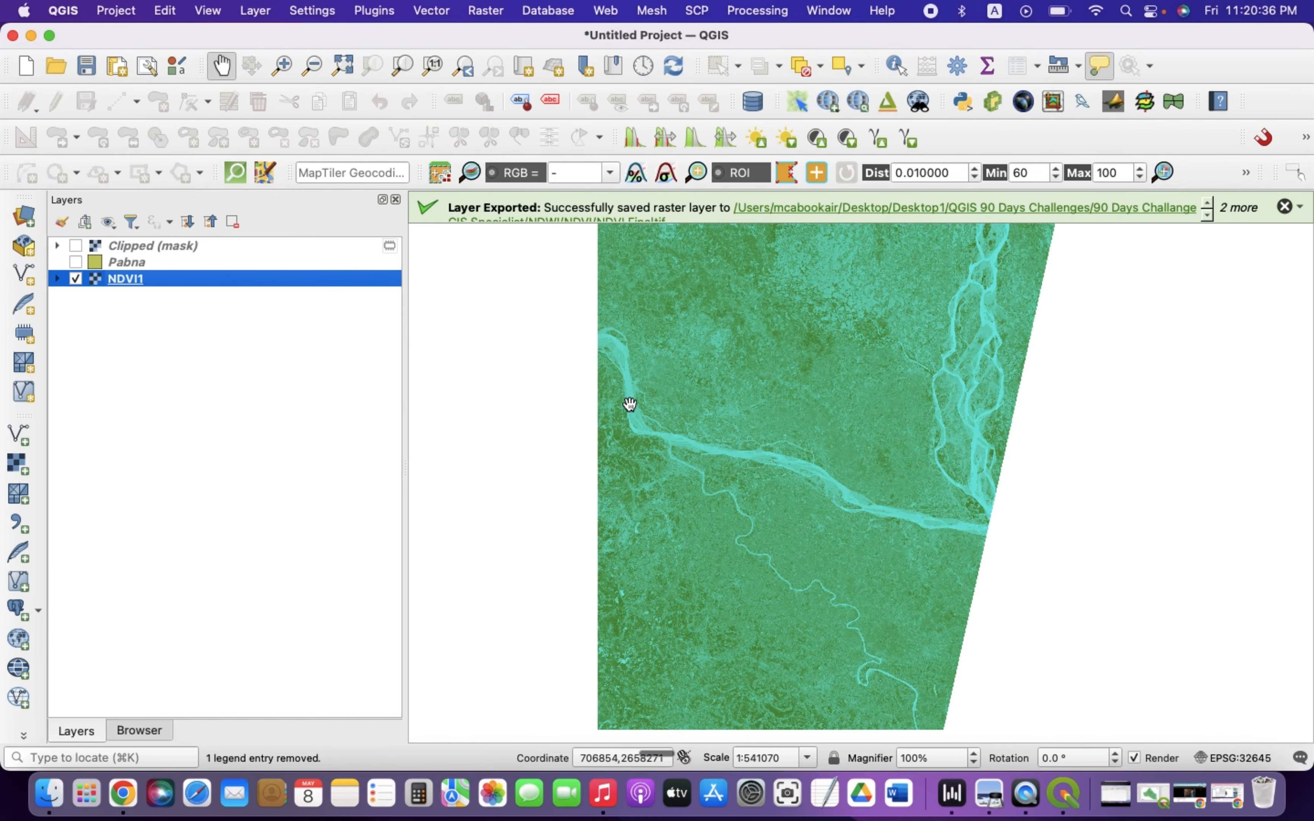
Copy all style categories from the NDVI1 layer
right_click(125, 277)
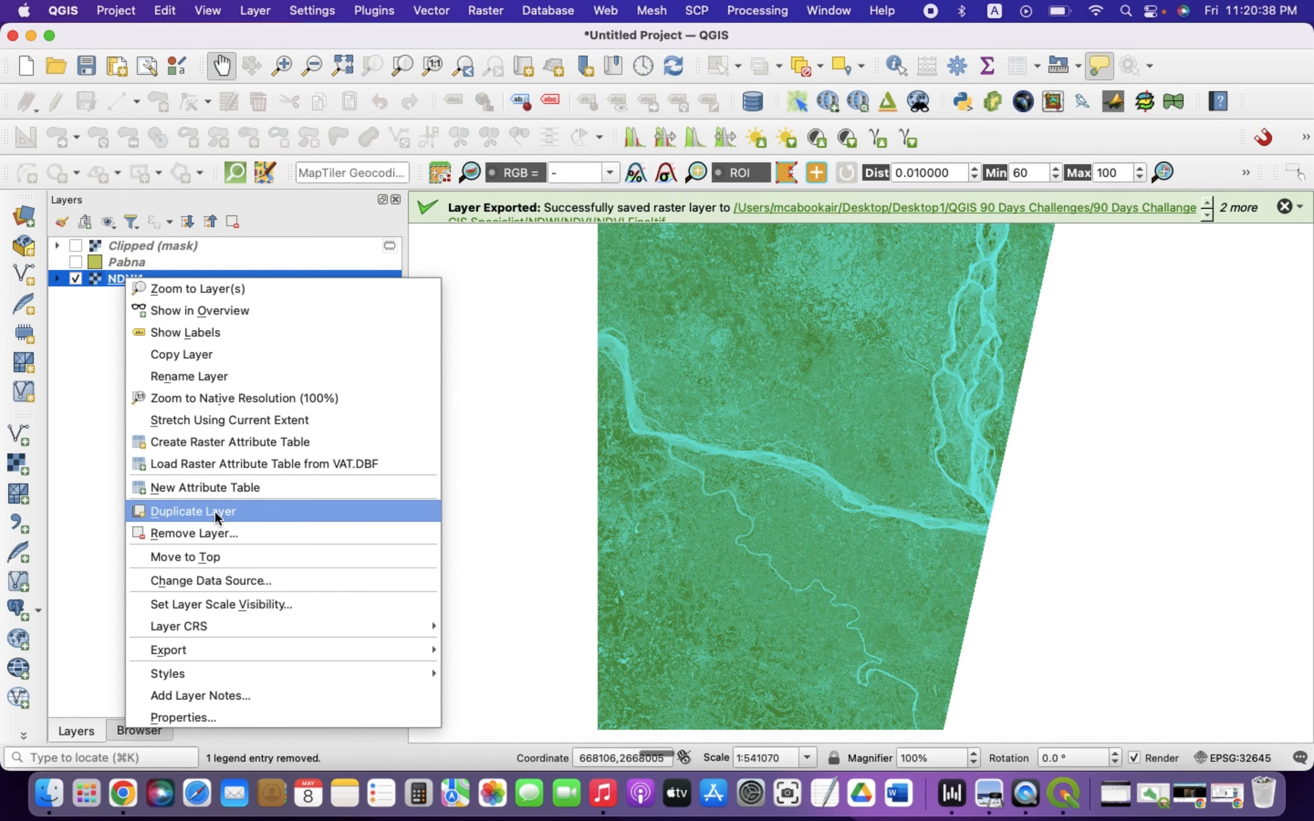
mouse_move(175, 673)
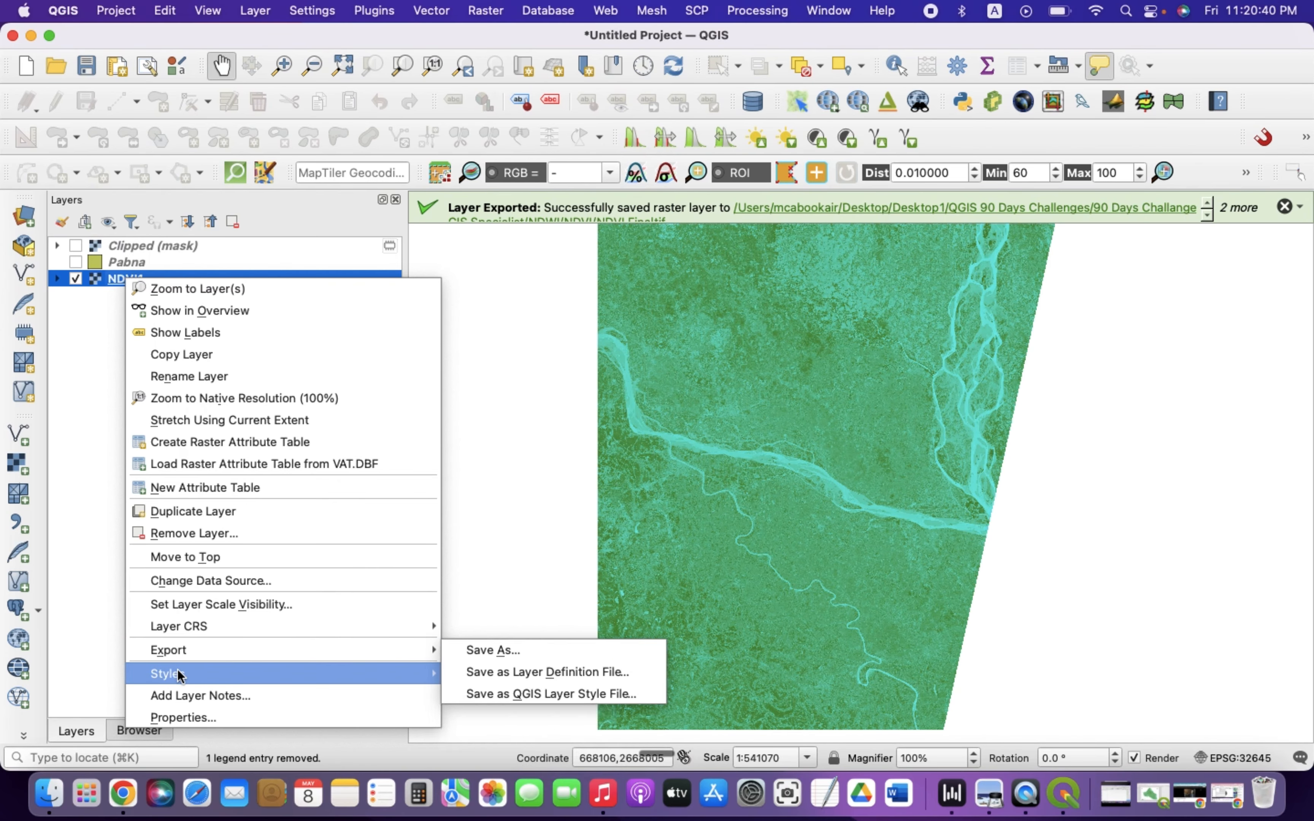
mouse_move(424, 626)
mouse_move(253, 669)
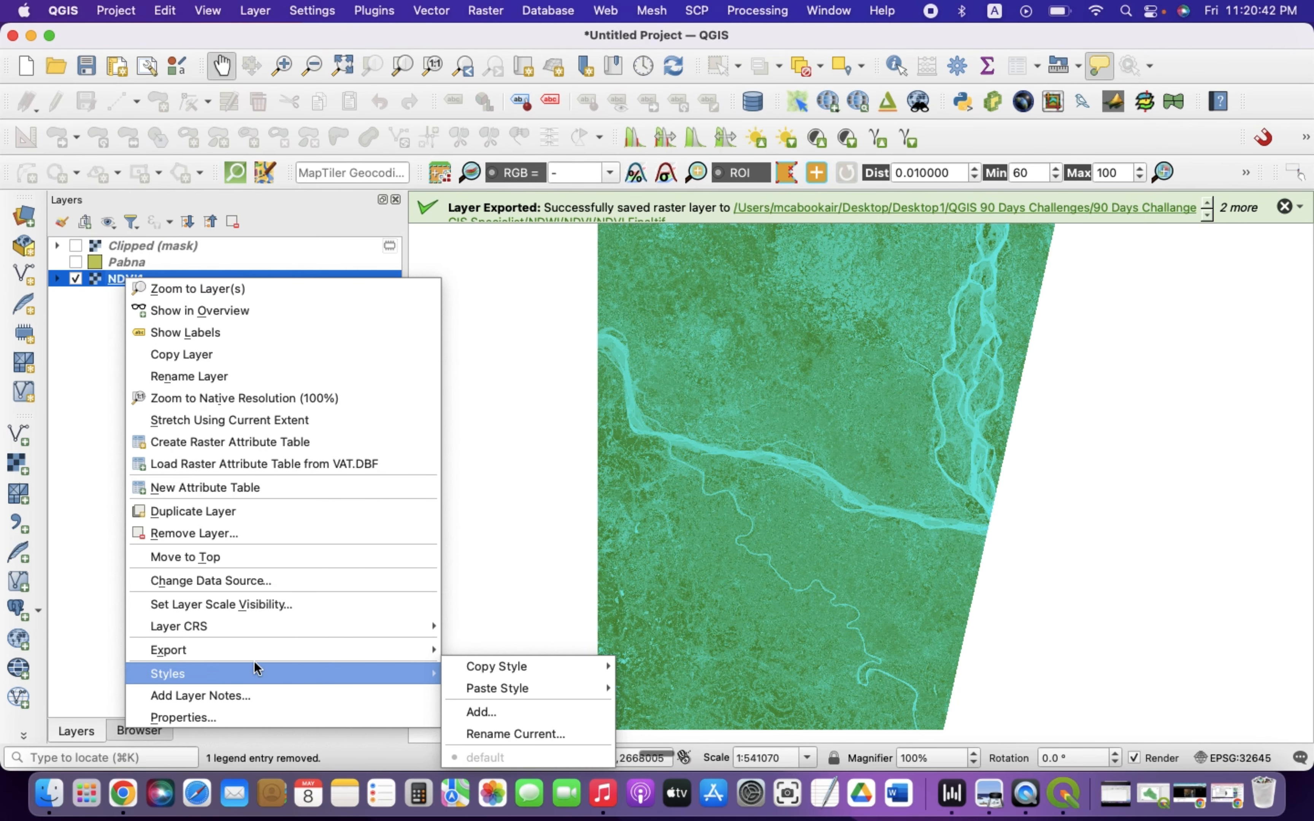
mouse_move(510, 669)
left_click(674, 558)
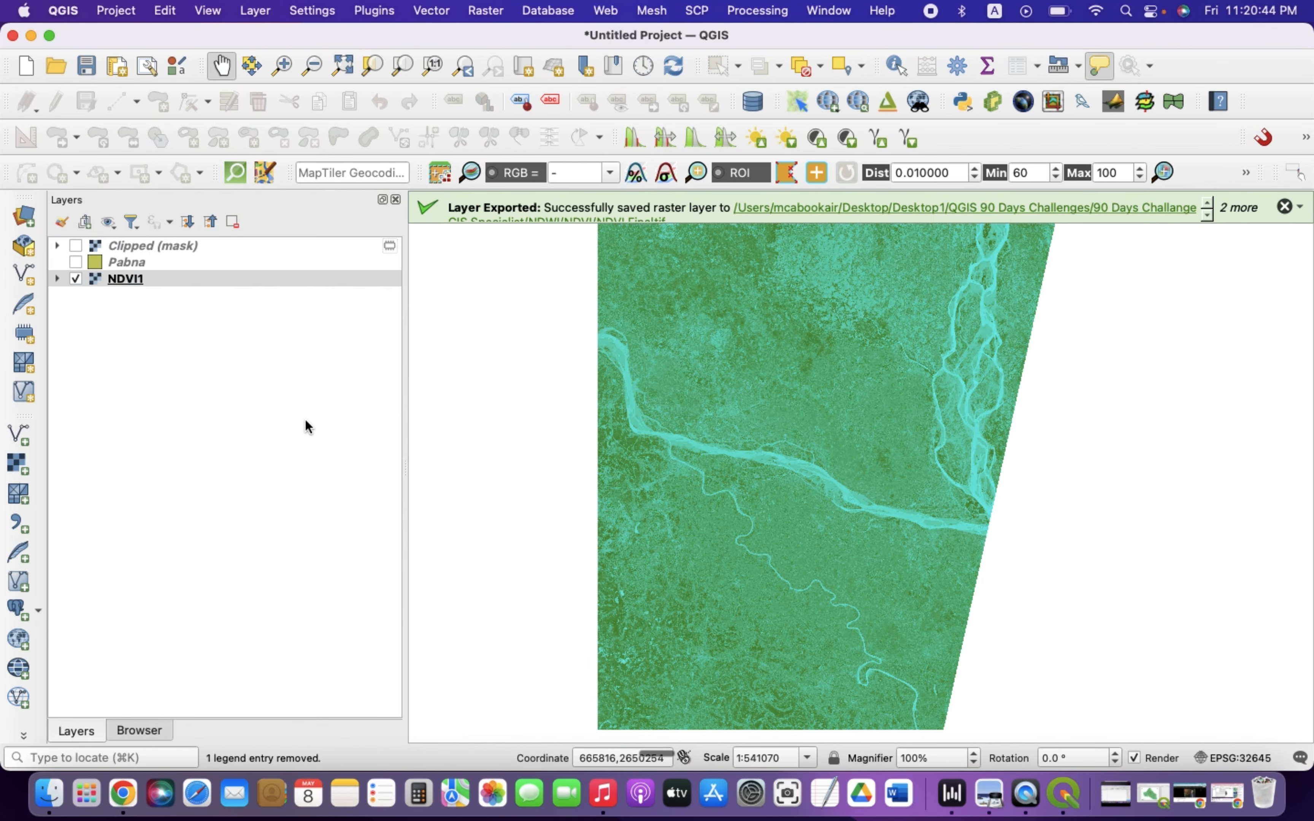
Show only the Clipped (mask) layer and paste all copied style categories onto it
left_click(126, 245)
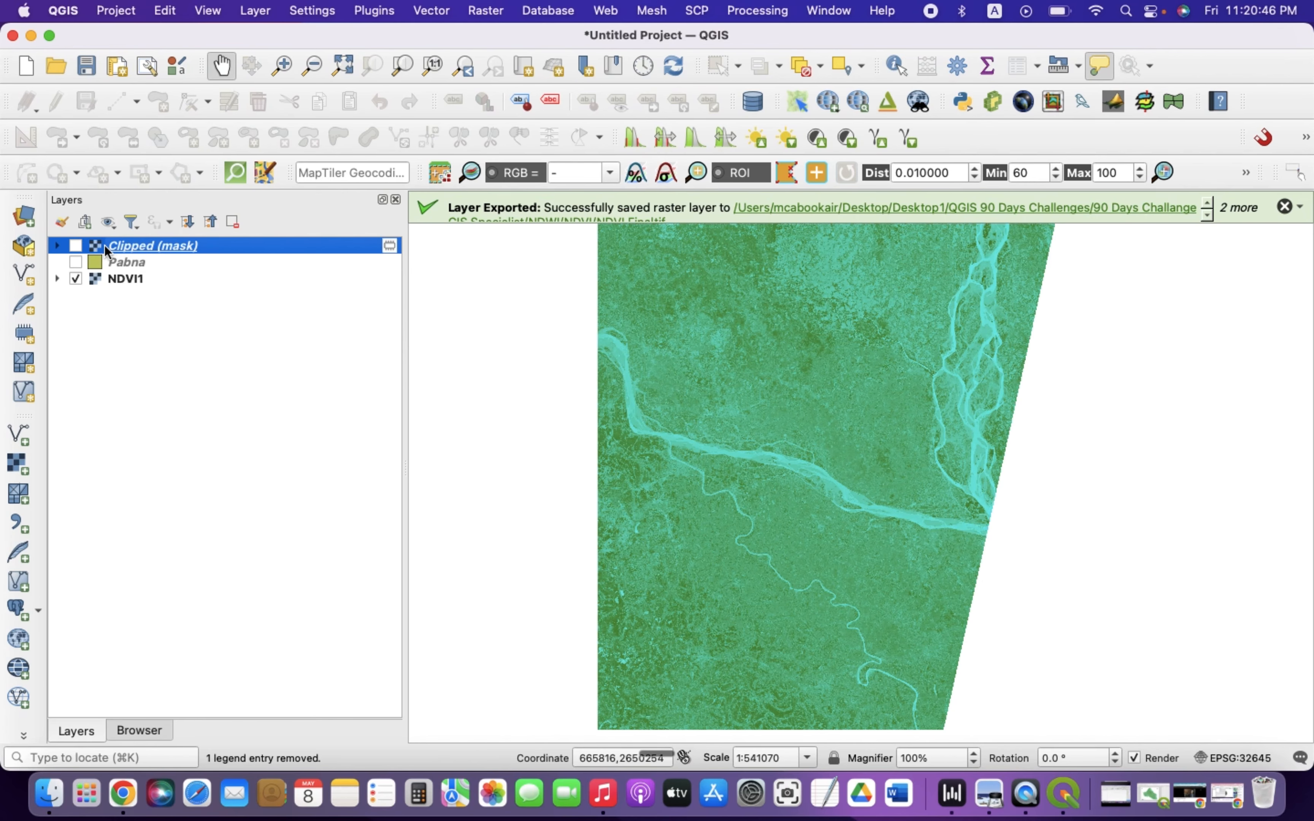
left_click(76, 246)
left_click(76, 277)
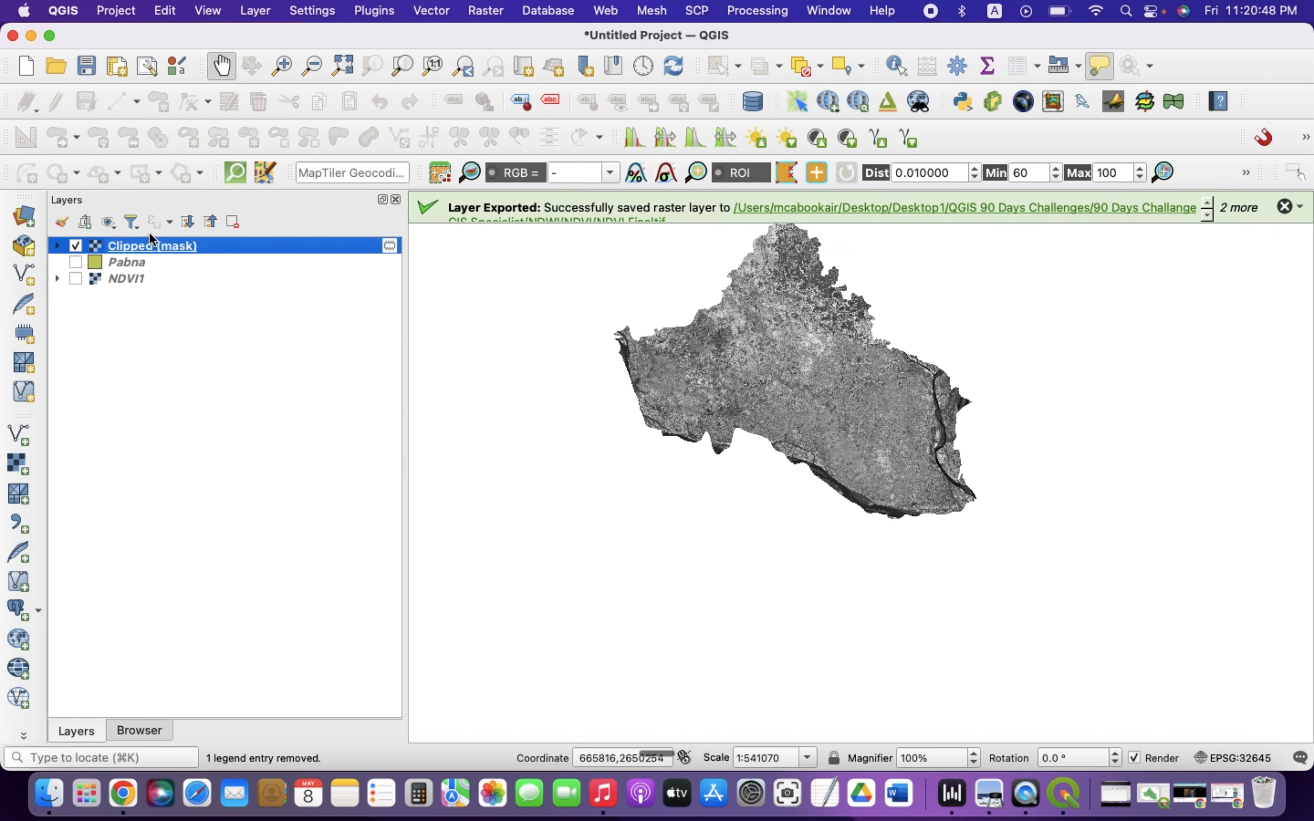
right_click(136, 248)
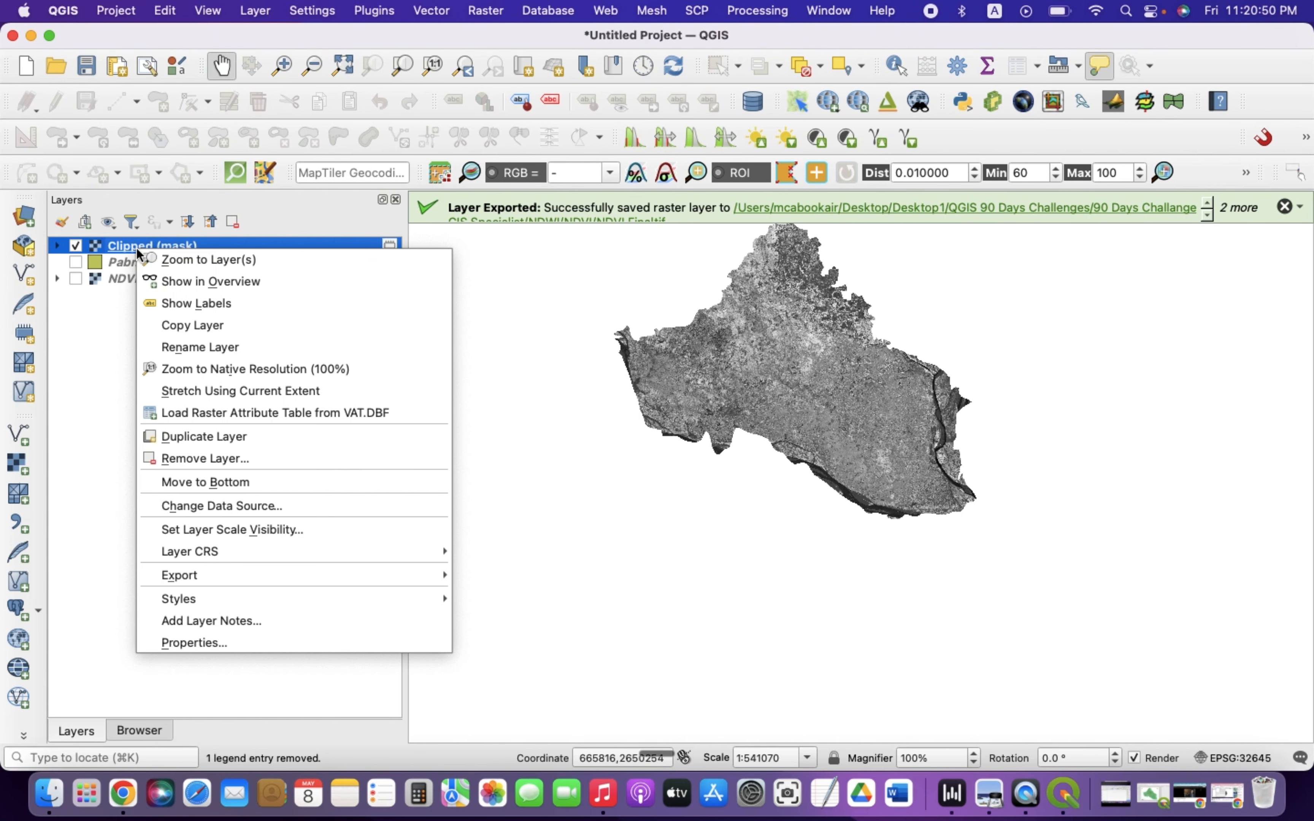
mouse_move(182, 605)
mouse_move(505, 619)
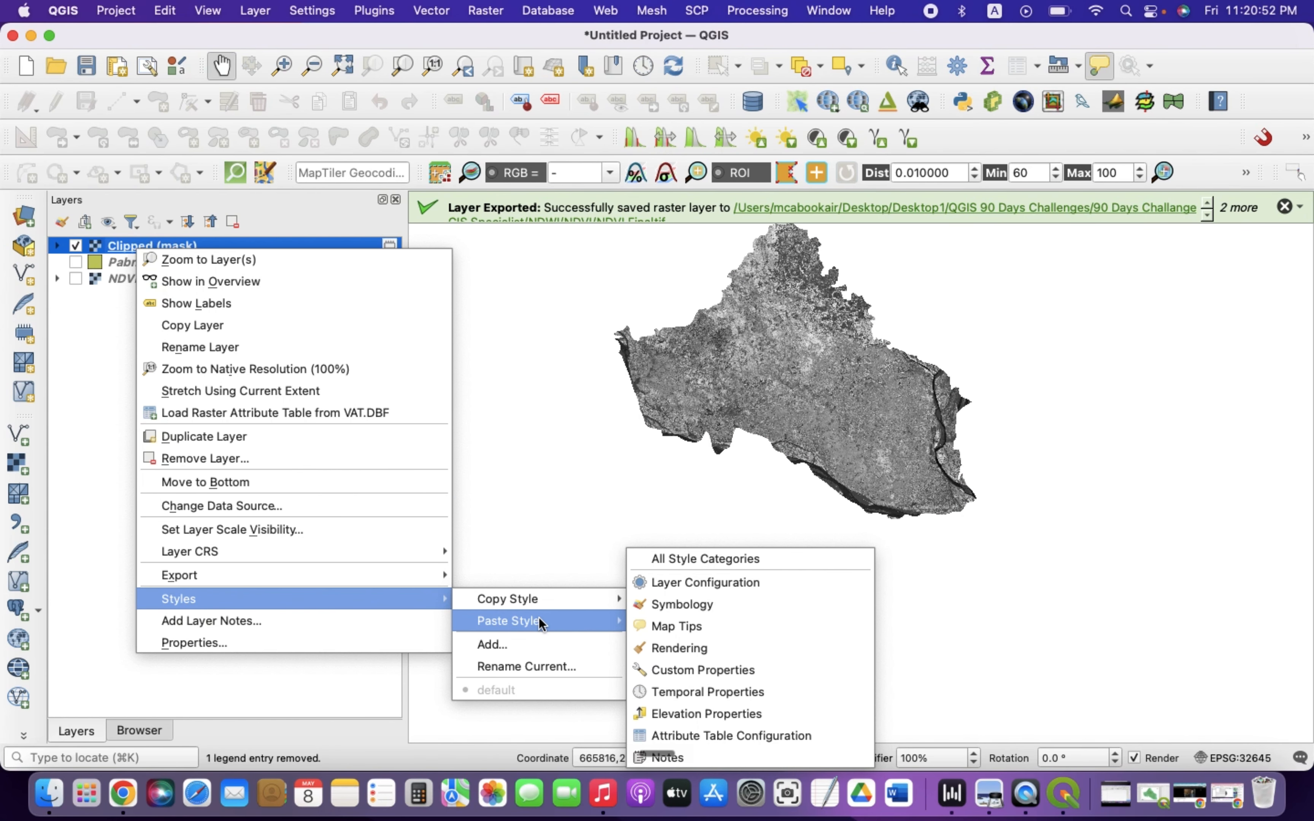
left_click(677, 558)
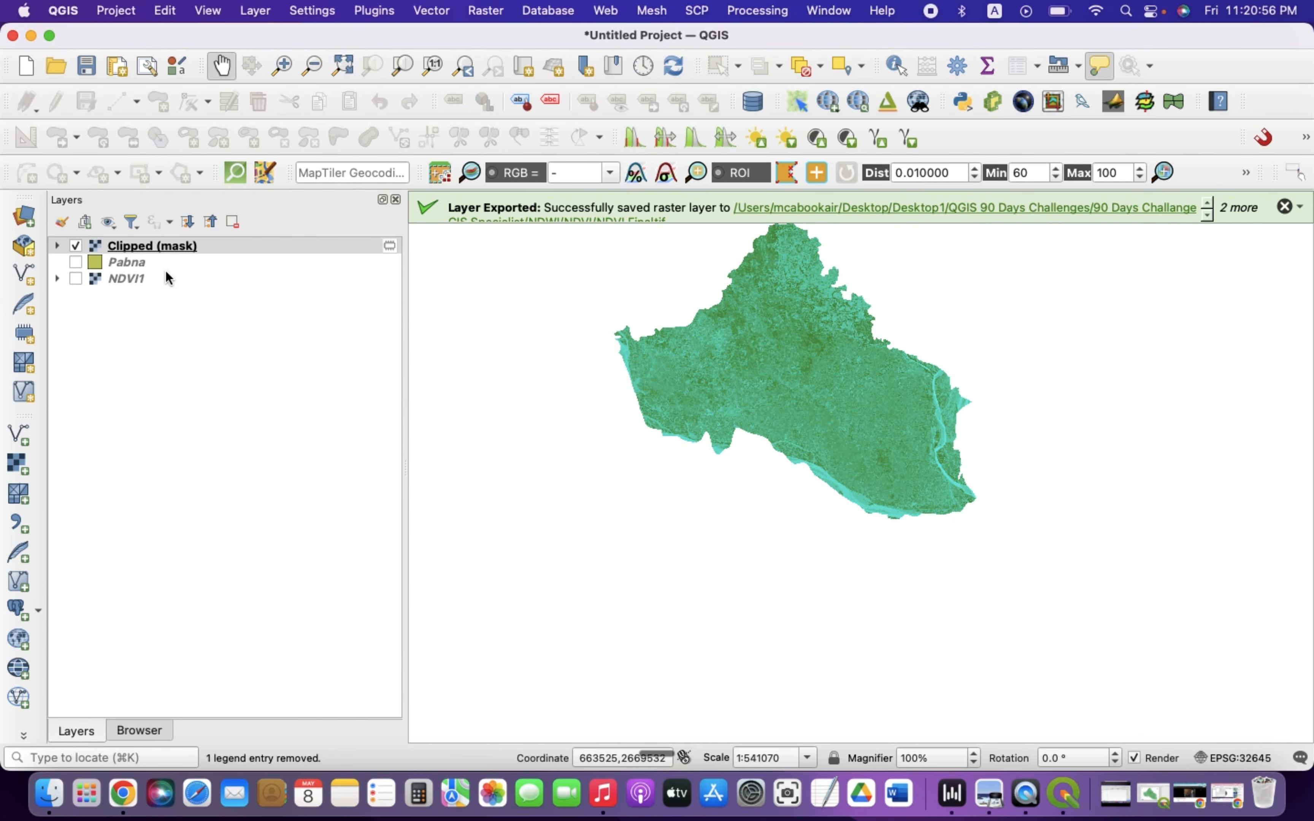
Remove the NDVI1 layer from the project
left_click(112, 280)
left_click(233, 221)
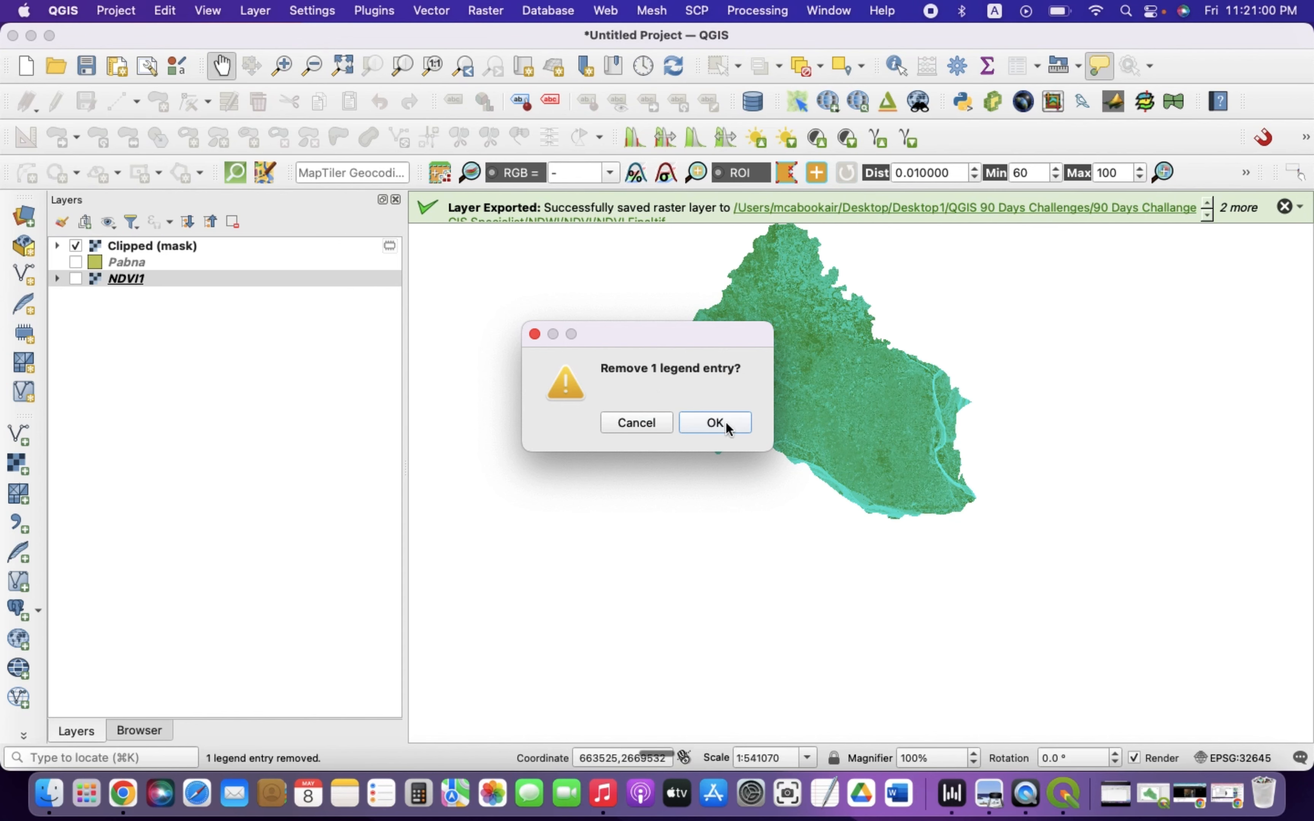
left_click(710, 422)
left_click(118, 262)
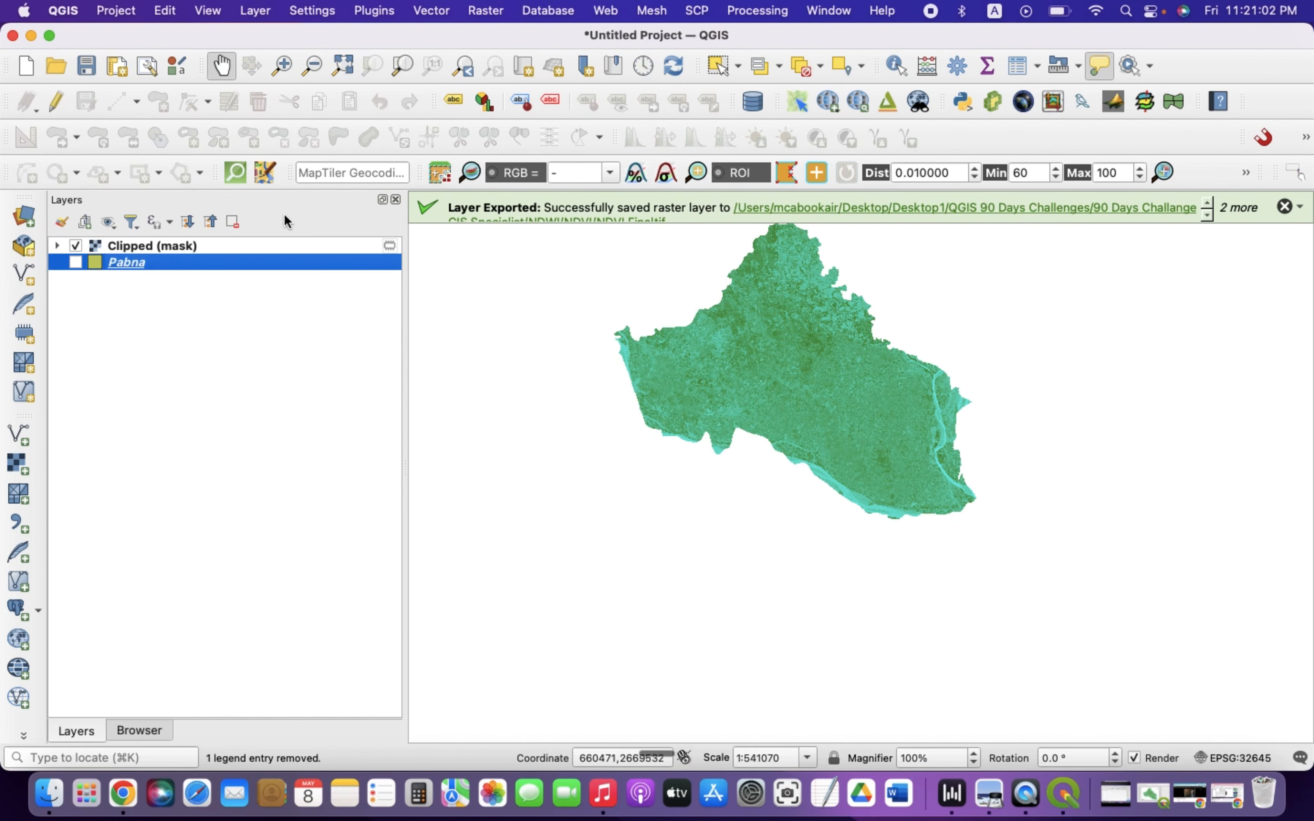
Remove the Pabna layer from the project
left_click(234, 221)
left_click(716, 424)
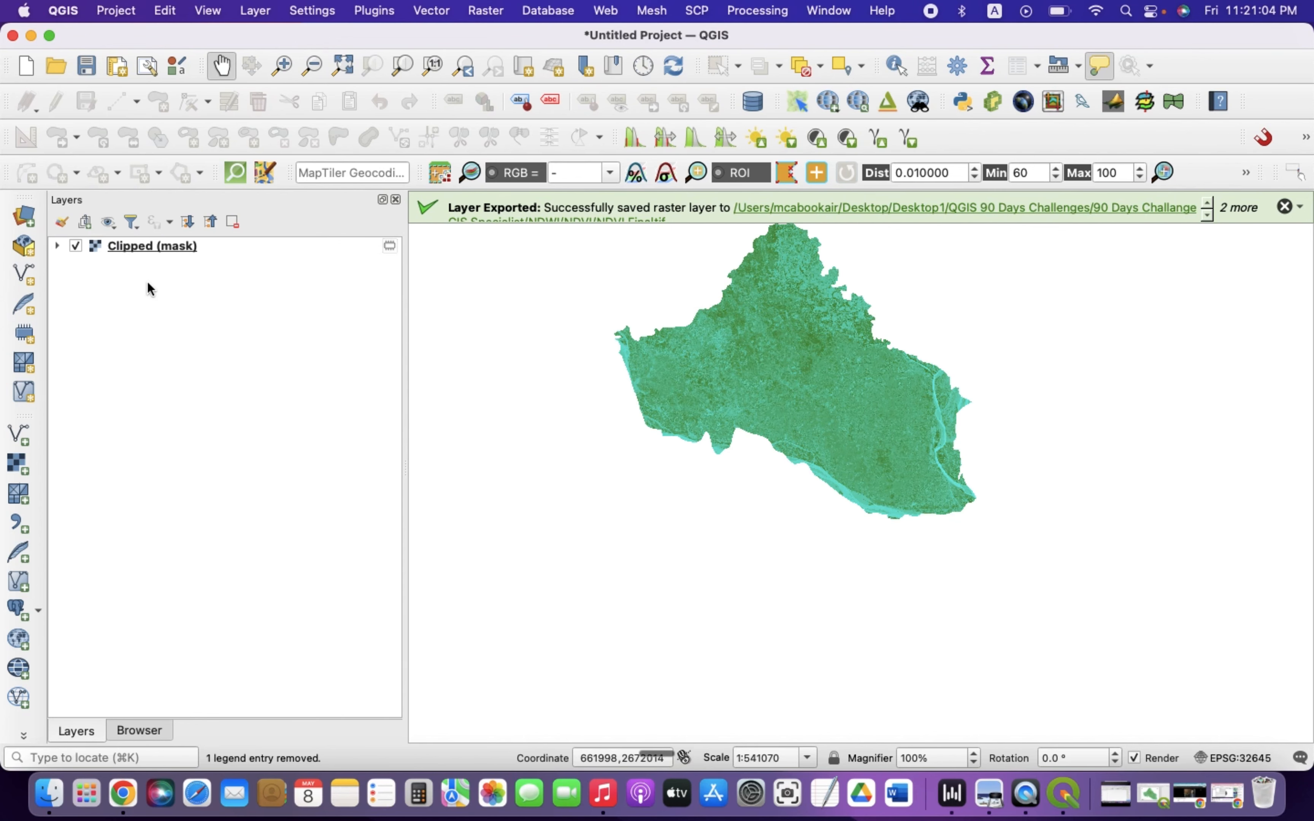
left_click(153, 248)
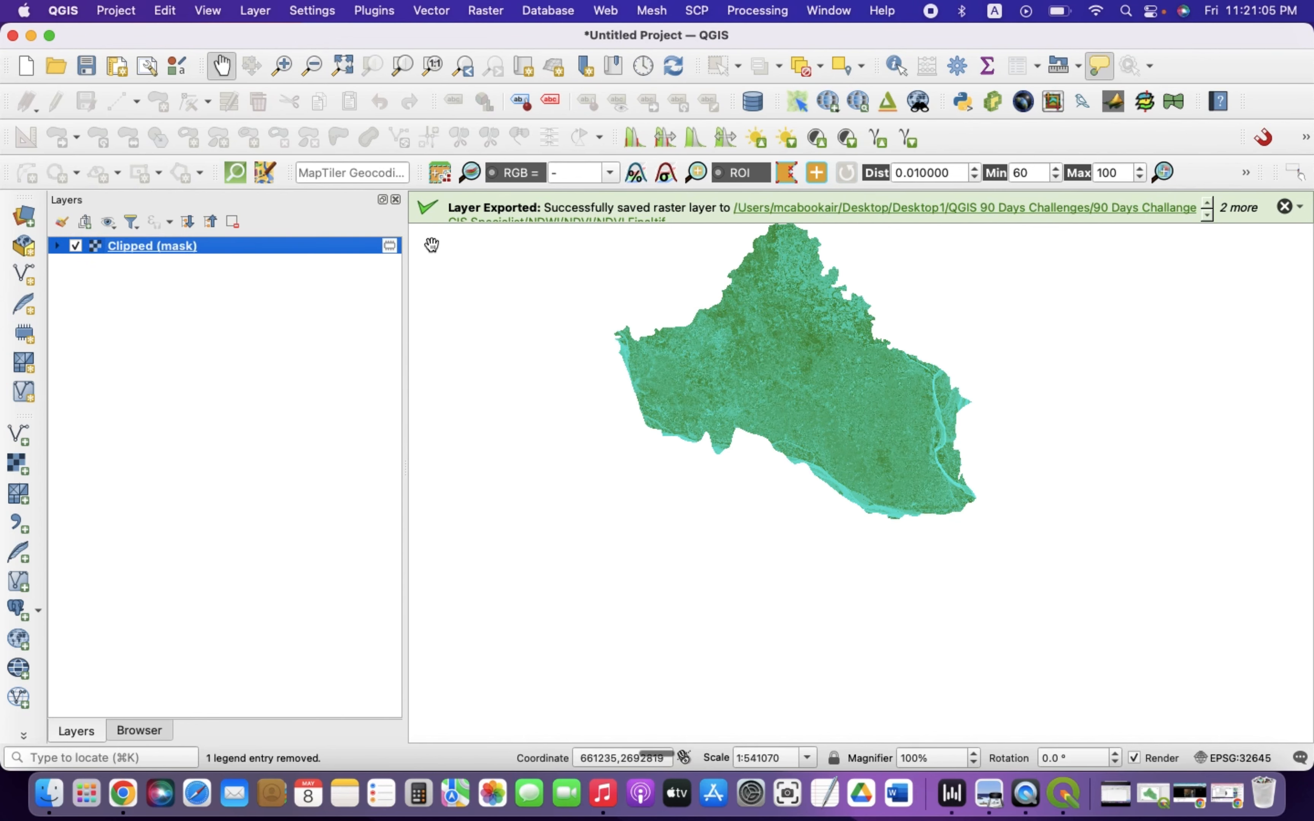
right_click(149, 252)
mouse_move(209, 601)
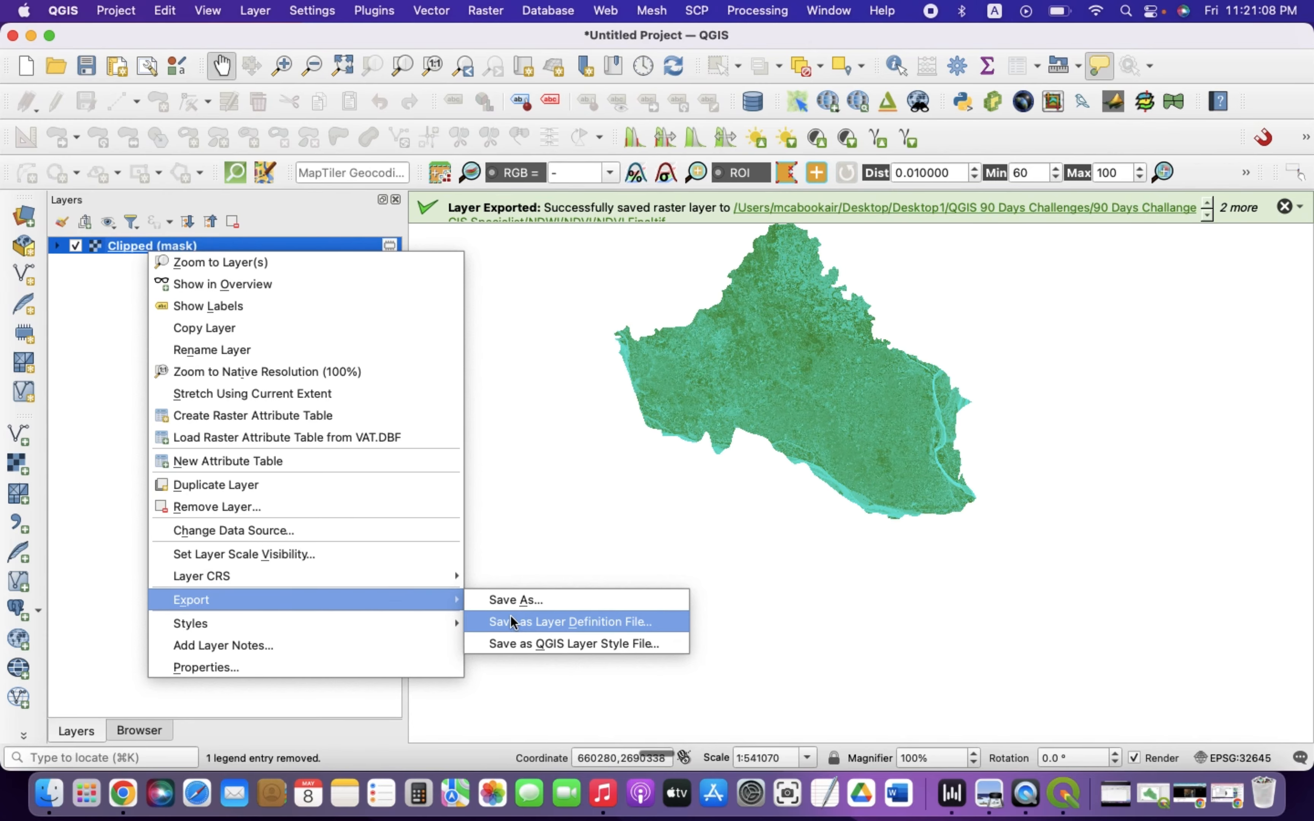
left_click(503, 603)
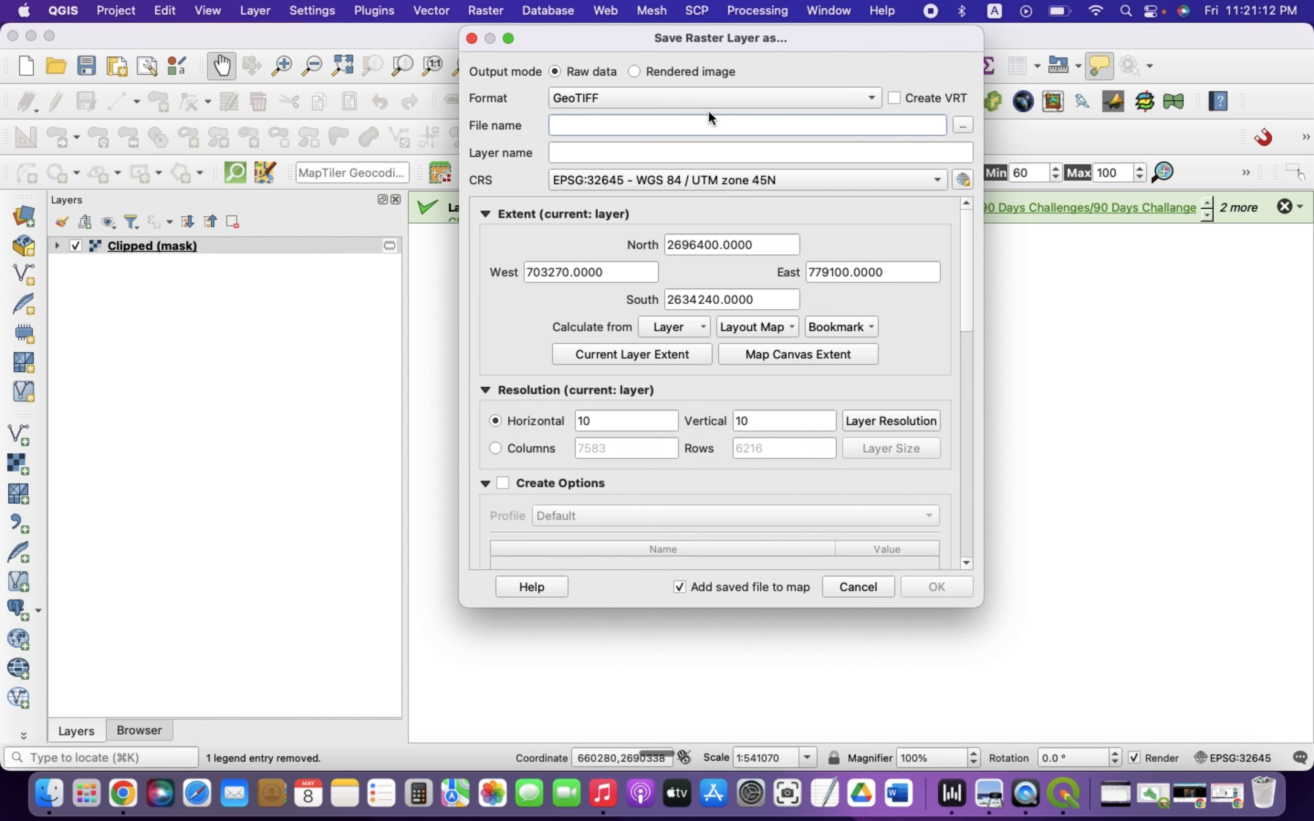
left_click(894, 588)
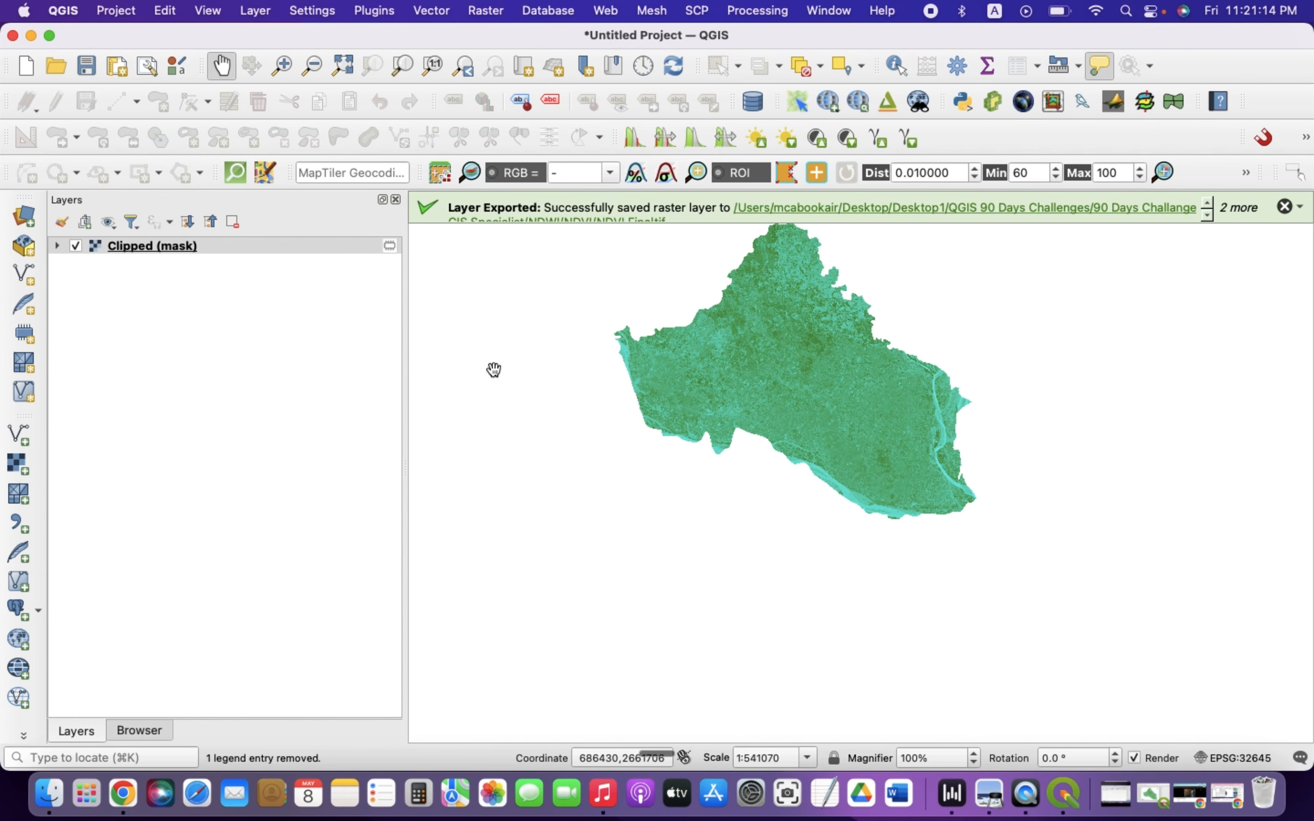
Create a new print layout titled NDVI1
left_click_drag(404, 349, 240, 352)
left_click_drag(816, 453, 825, 590)
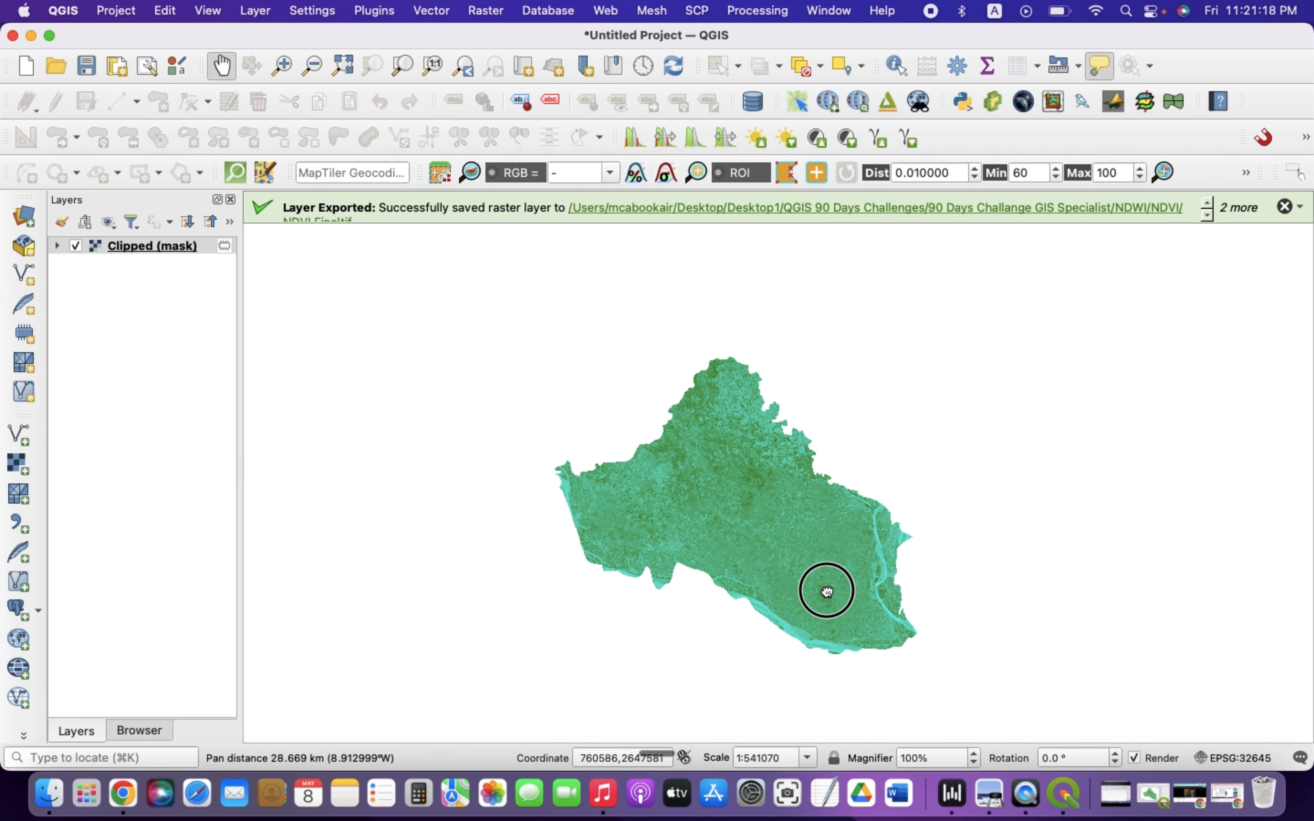
left_click(118, 67)
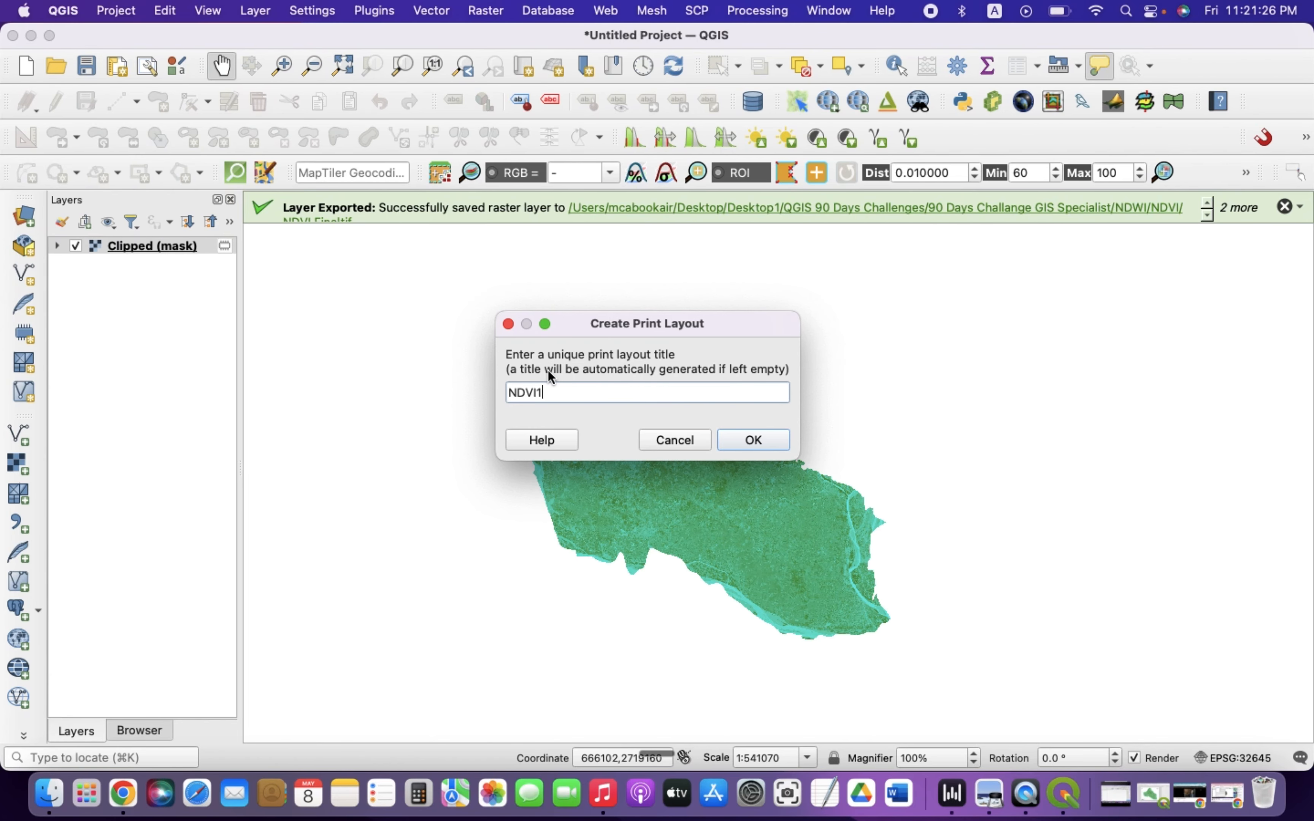
left_click(752, 440)
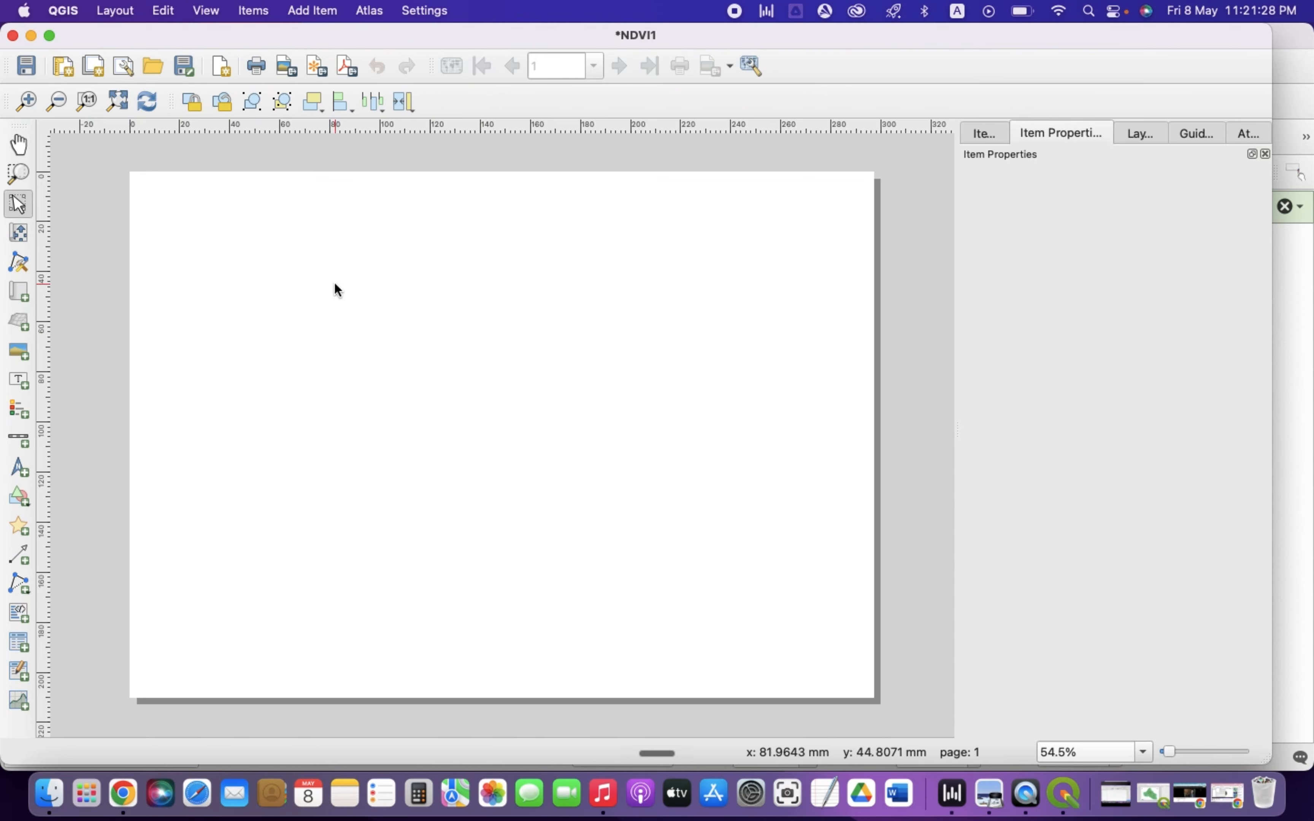
Add a map item covering most of the layout page and enter a new scale for it
left_click(19, 292)
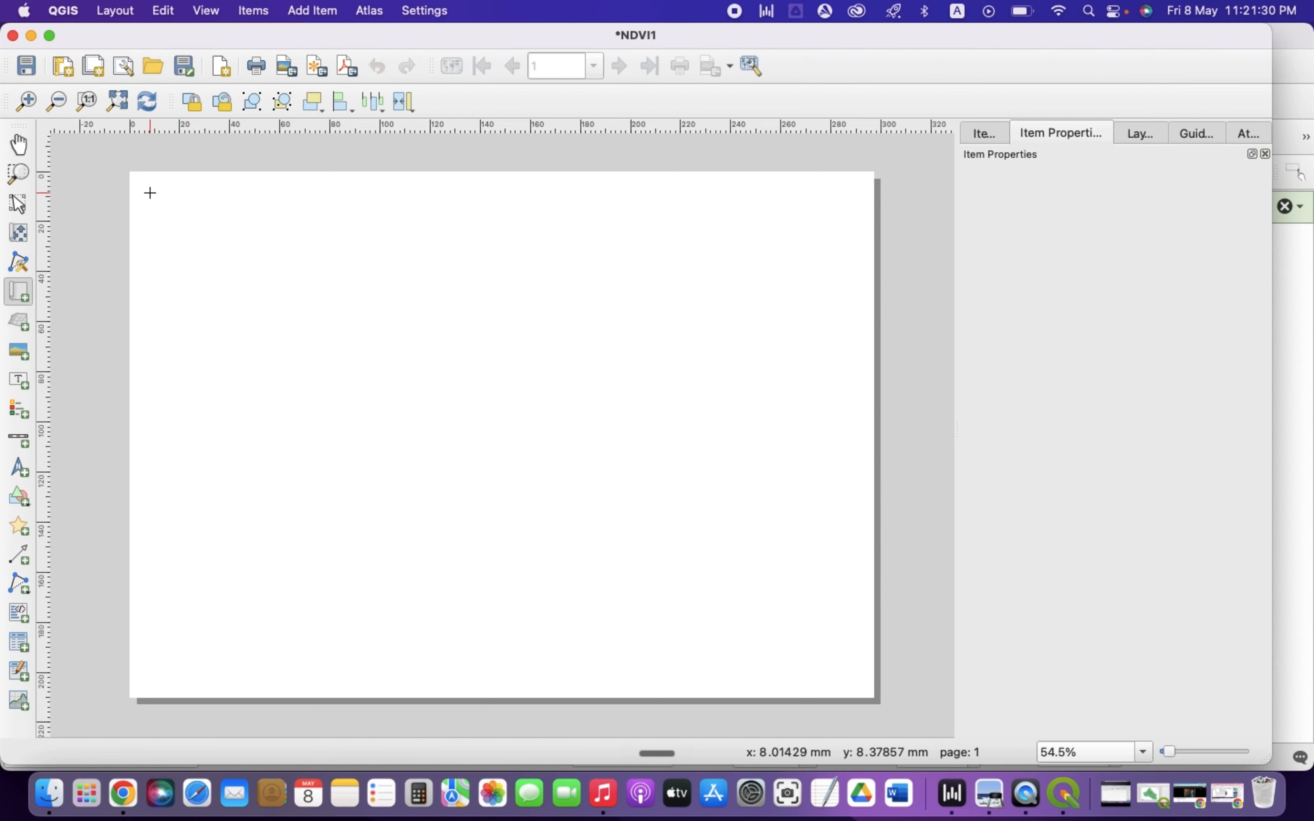
left_click_drag(150, 193, 851, 680)
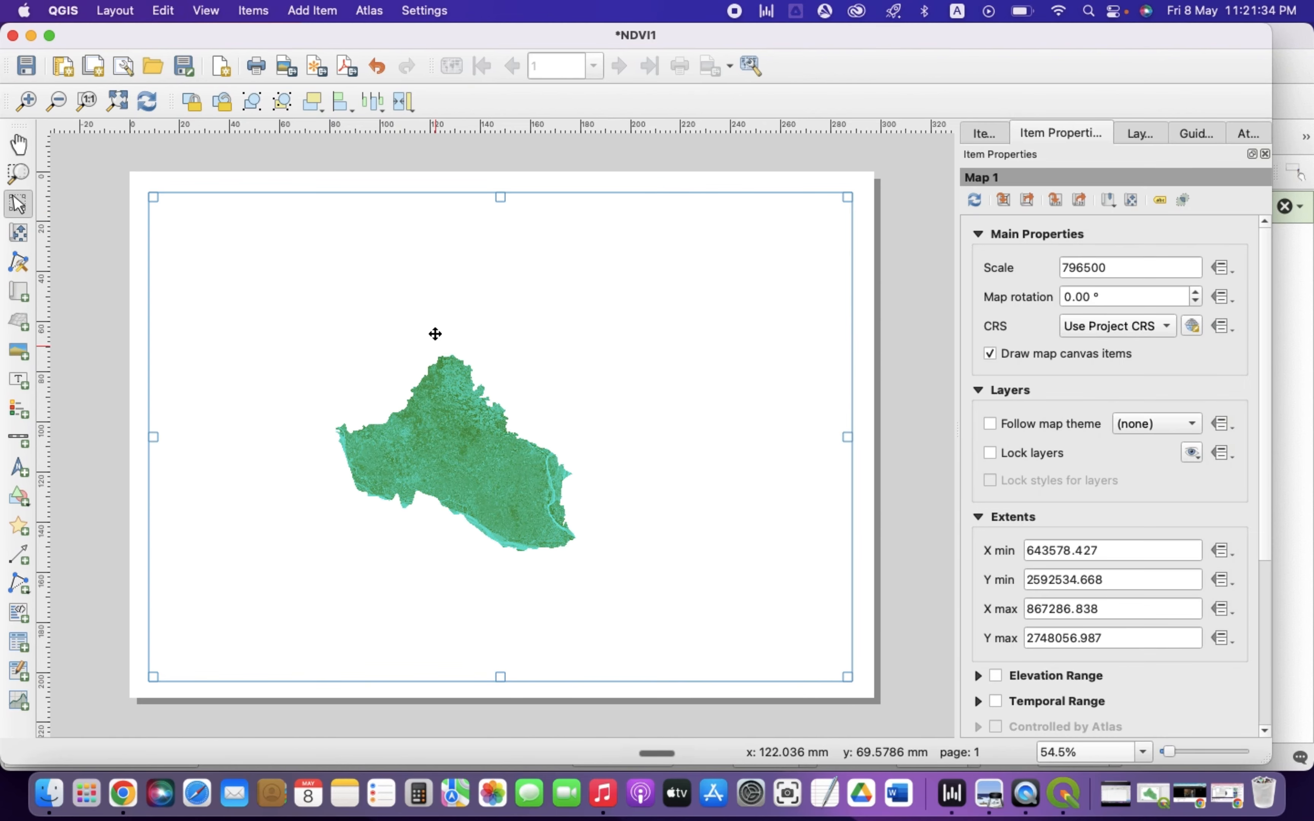
left_click_drag(1074, 268, 1042, 271)
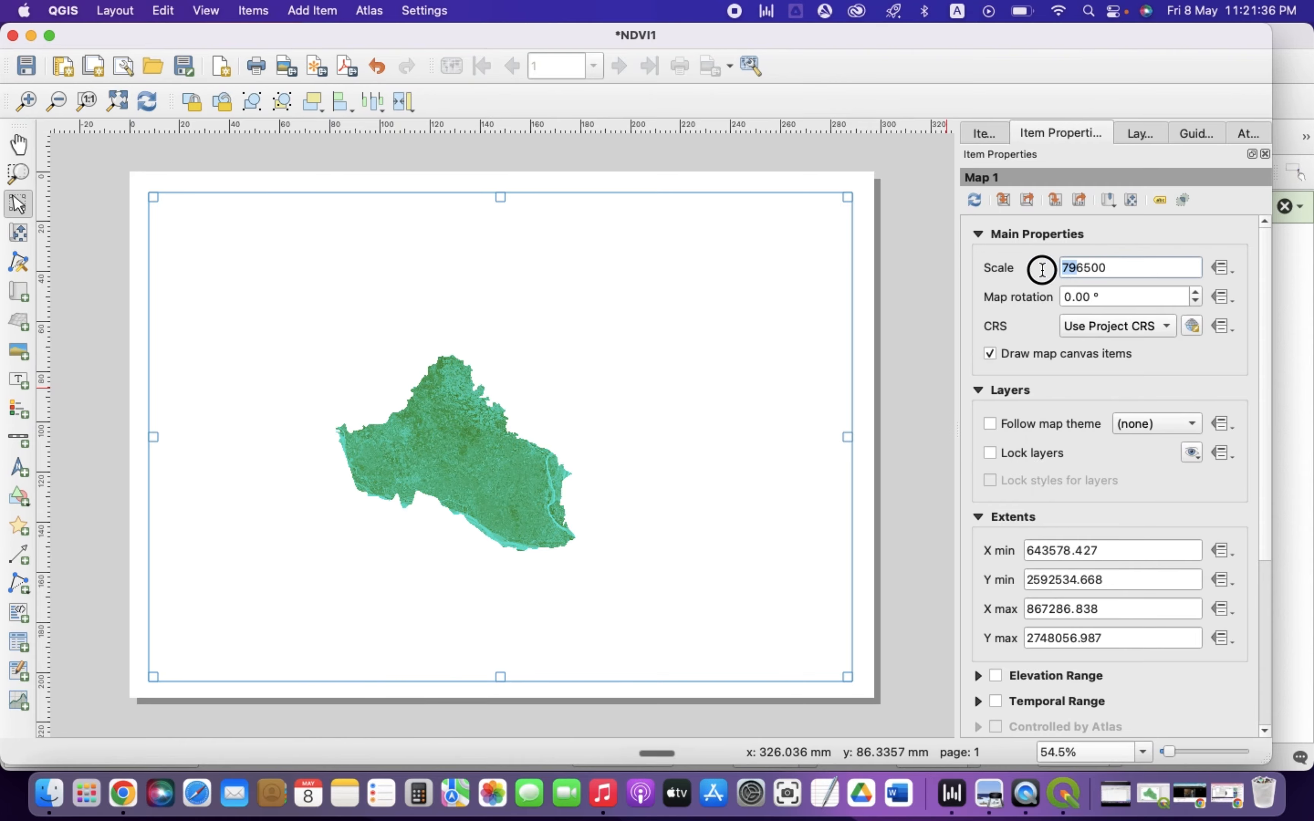
type("40")
key("Return")
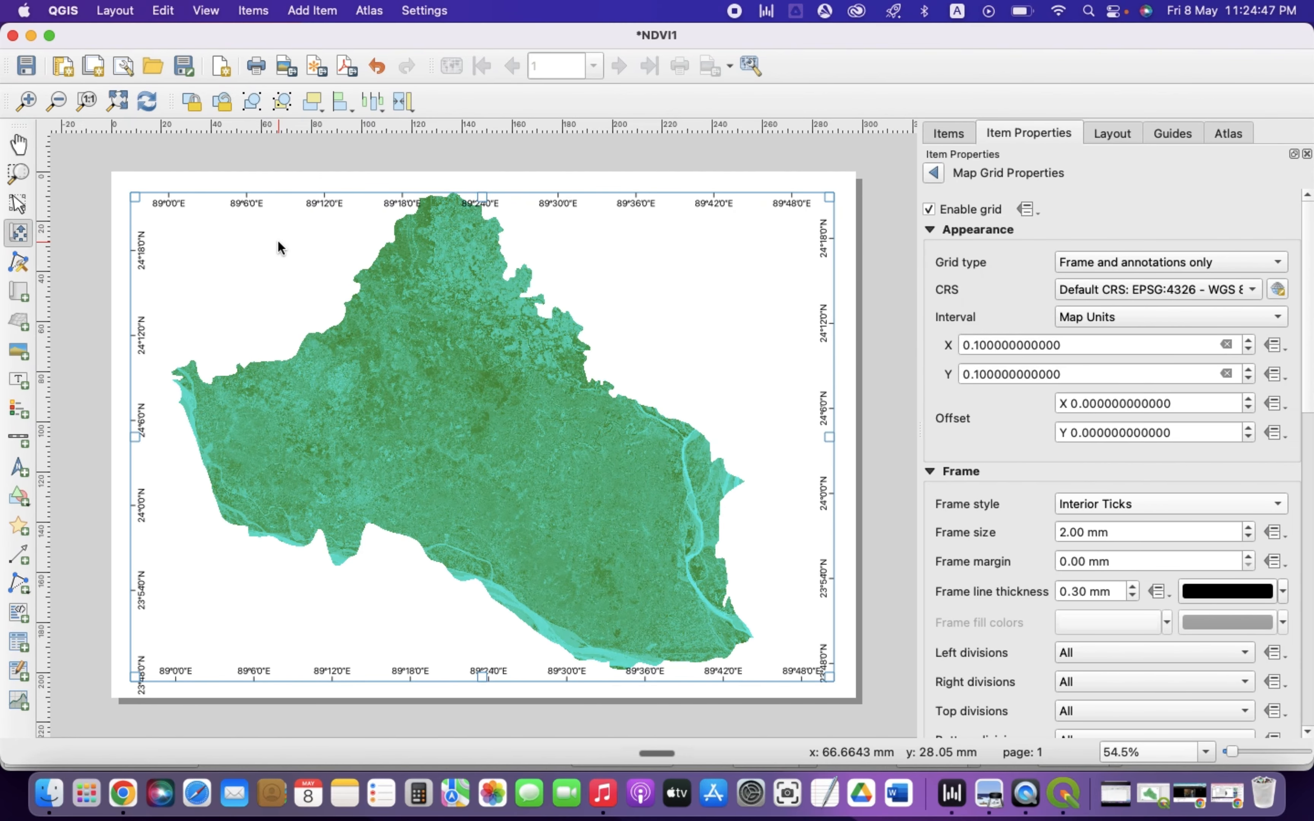
Enable a frame around the map item and set its thickness to 0.10 mm
left_click(934, 174)
scroll(949, 642, "down", 3)
scroll(950, 642, "down", 2)
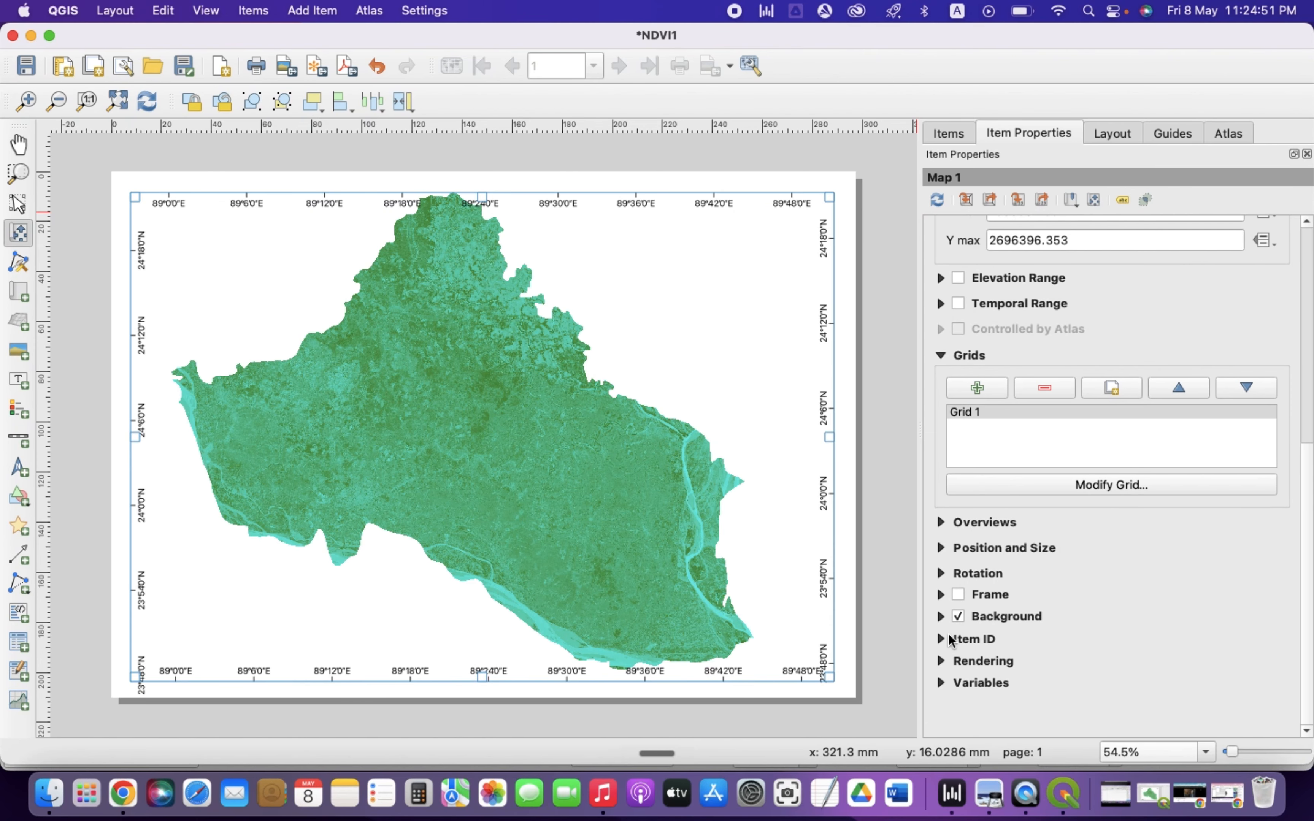
left_click(958, 612)
left_click(1217, 681)
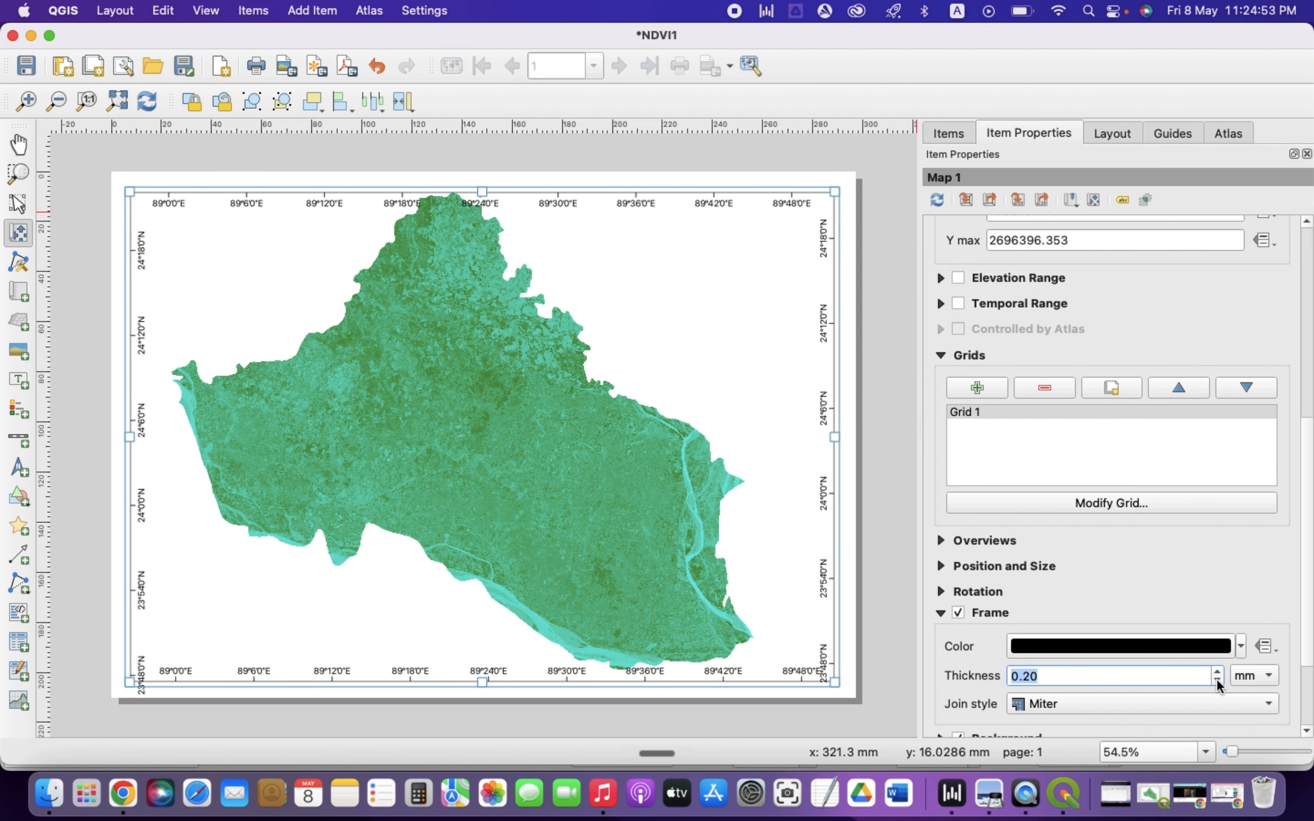
left_click(1217, 681)
left_click(1217, 681)
left_click(1217, 672)
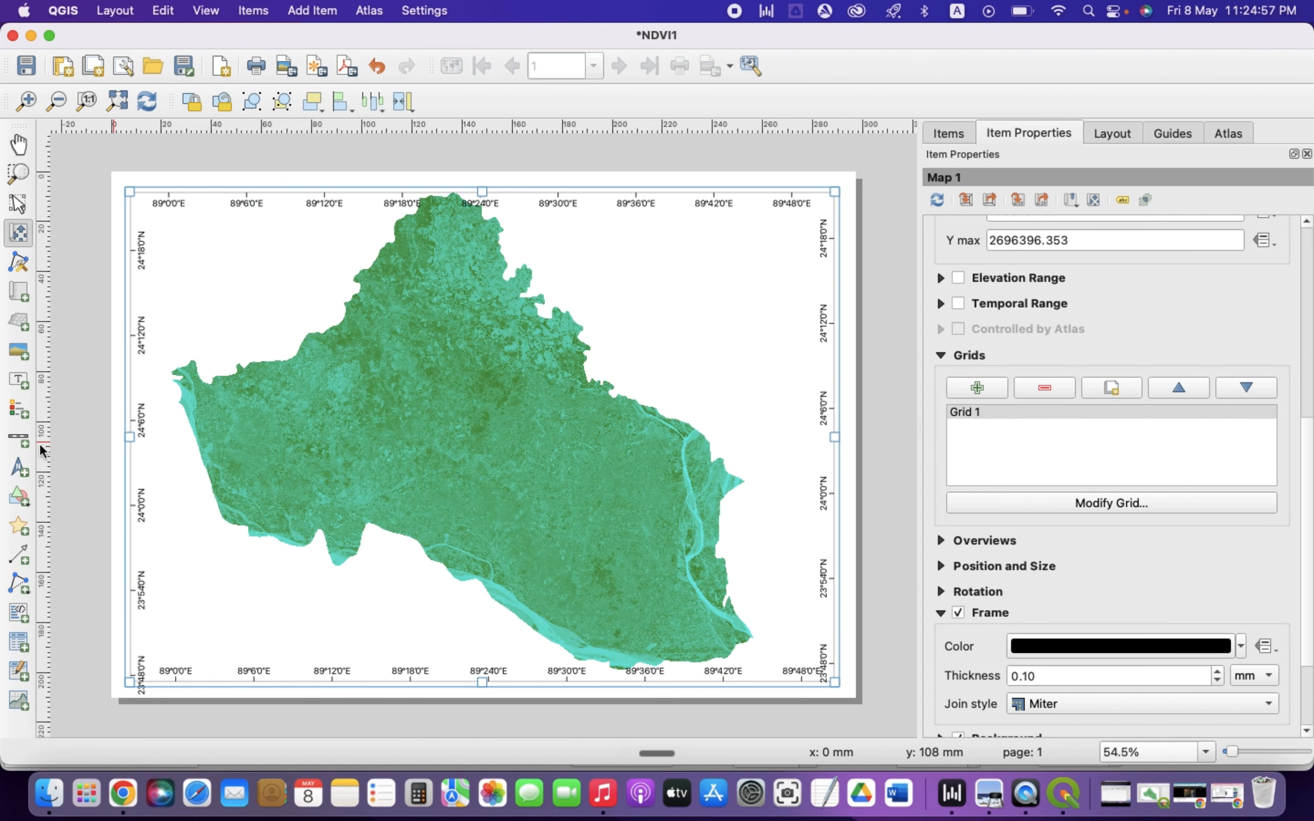
Add a north arrow in the upper-left corner of the map
left_click(19, 467)
left_click_drag(151, 207, 187, 262)
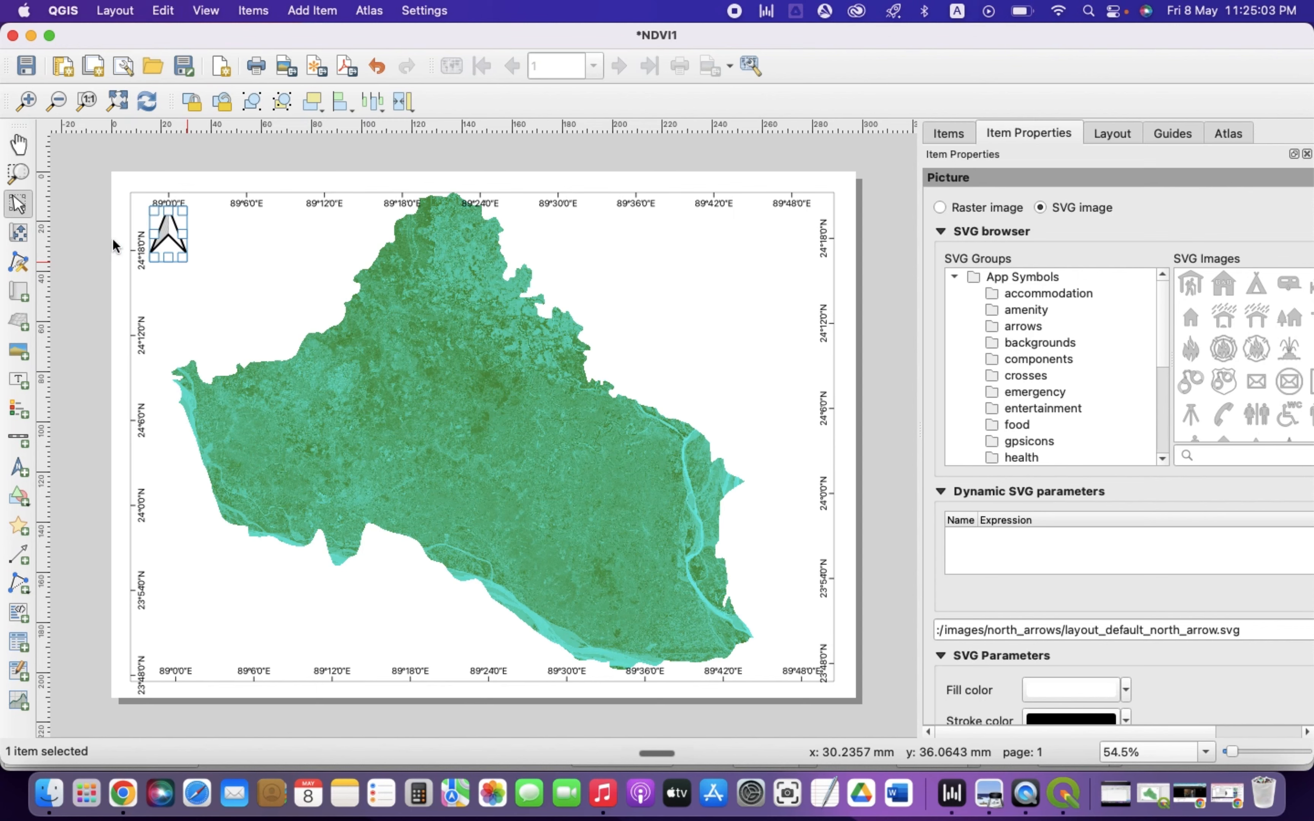
left_click(93, 234)
left_click_drag(170, 232, 178, 243)
left_click(96, 322)
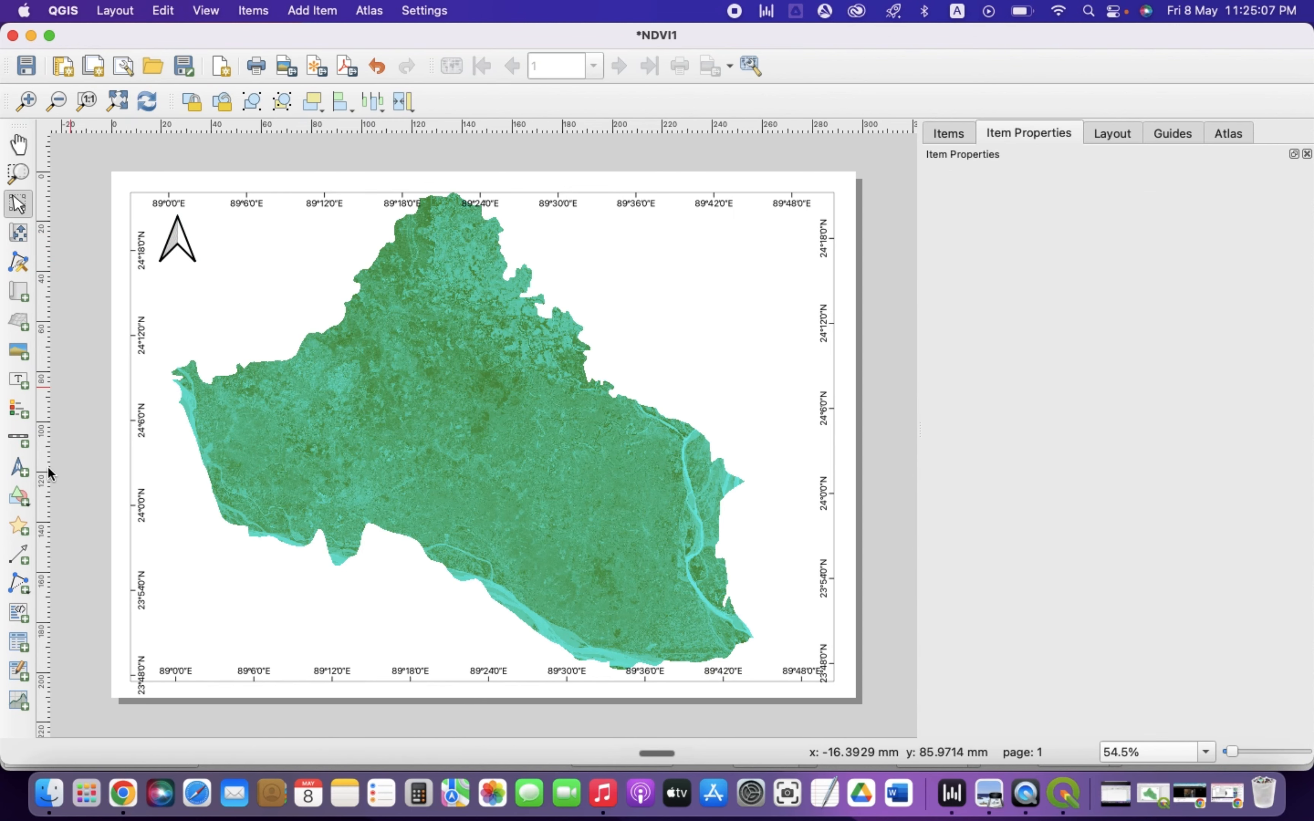
Add a scale bar in the lower-left corner of the map
left_click(18, 438)
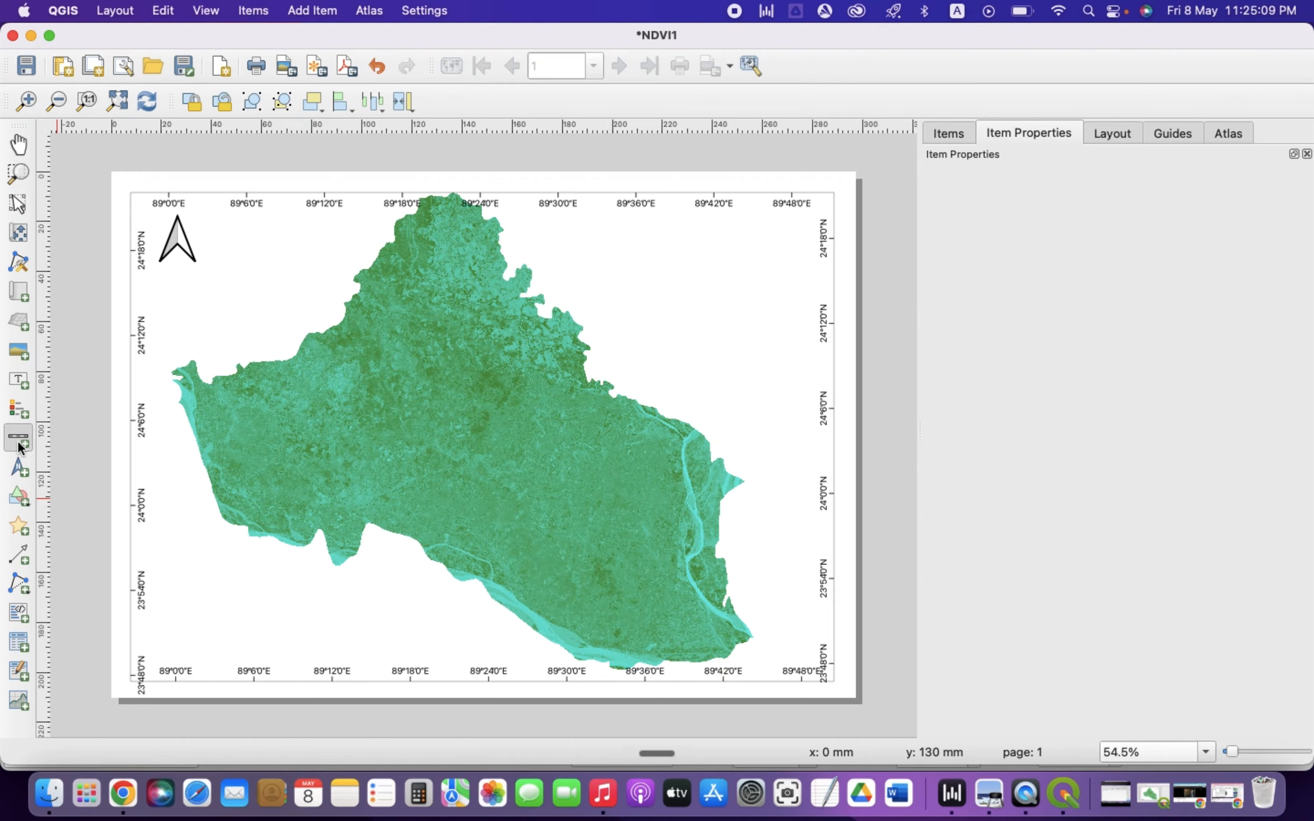
left_click_drag(158, 630, 256, 640)
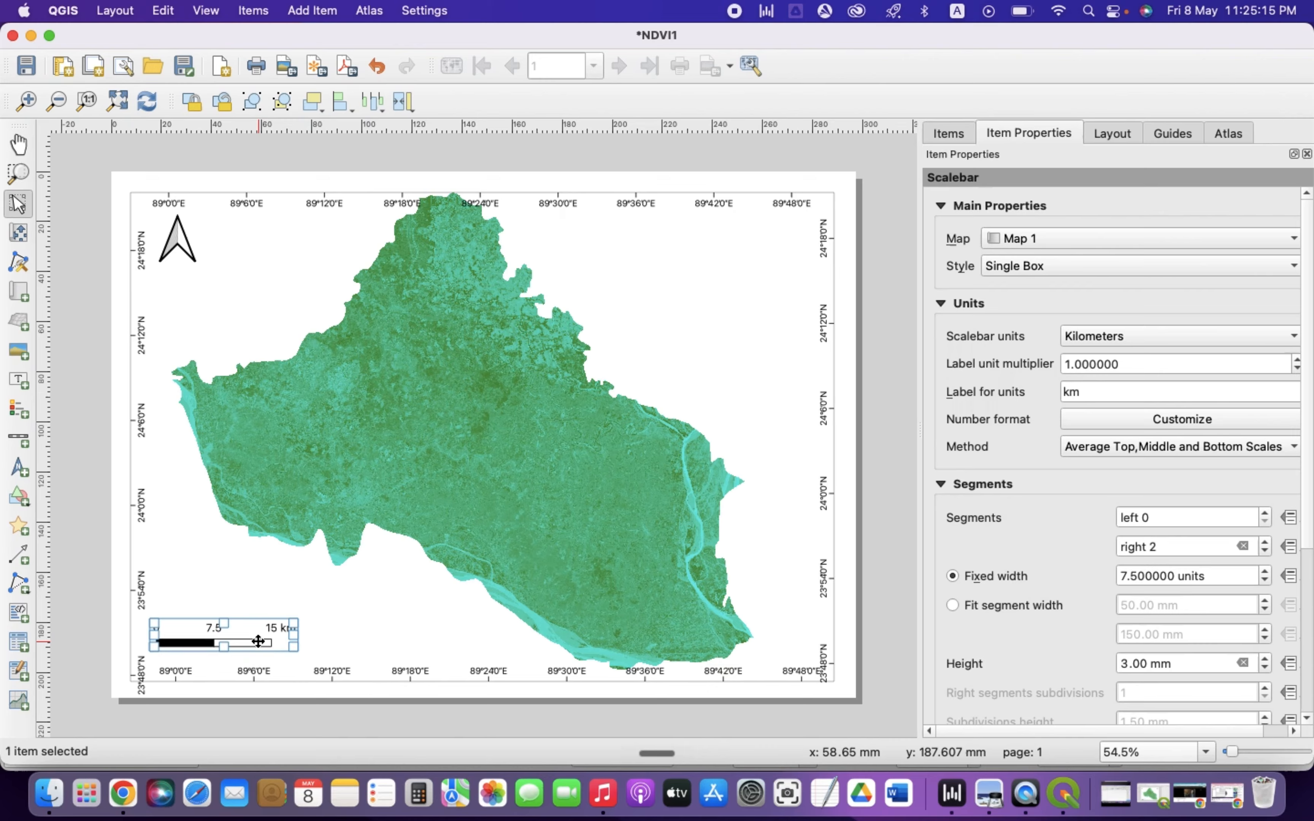
Add a legend in the upper-right corner of the map and turn off its auto update
left_click(19, 409)
left_click_drag(708, 231, 797, 360)
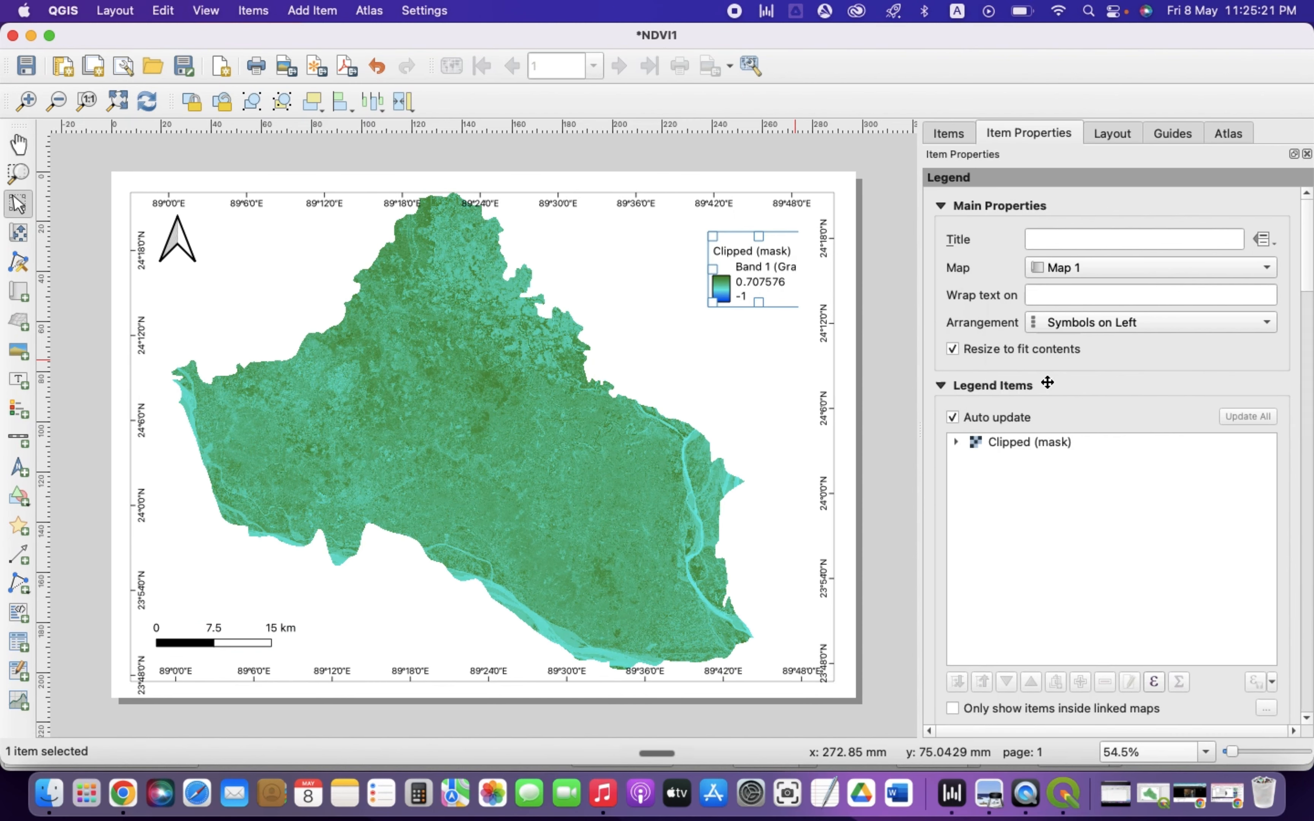
left_click(953, 417)
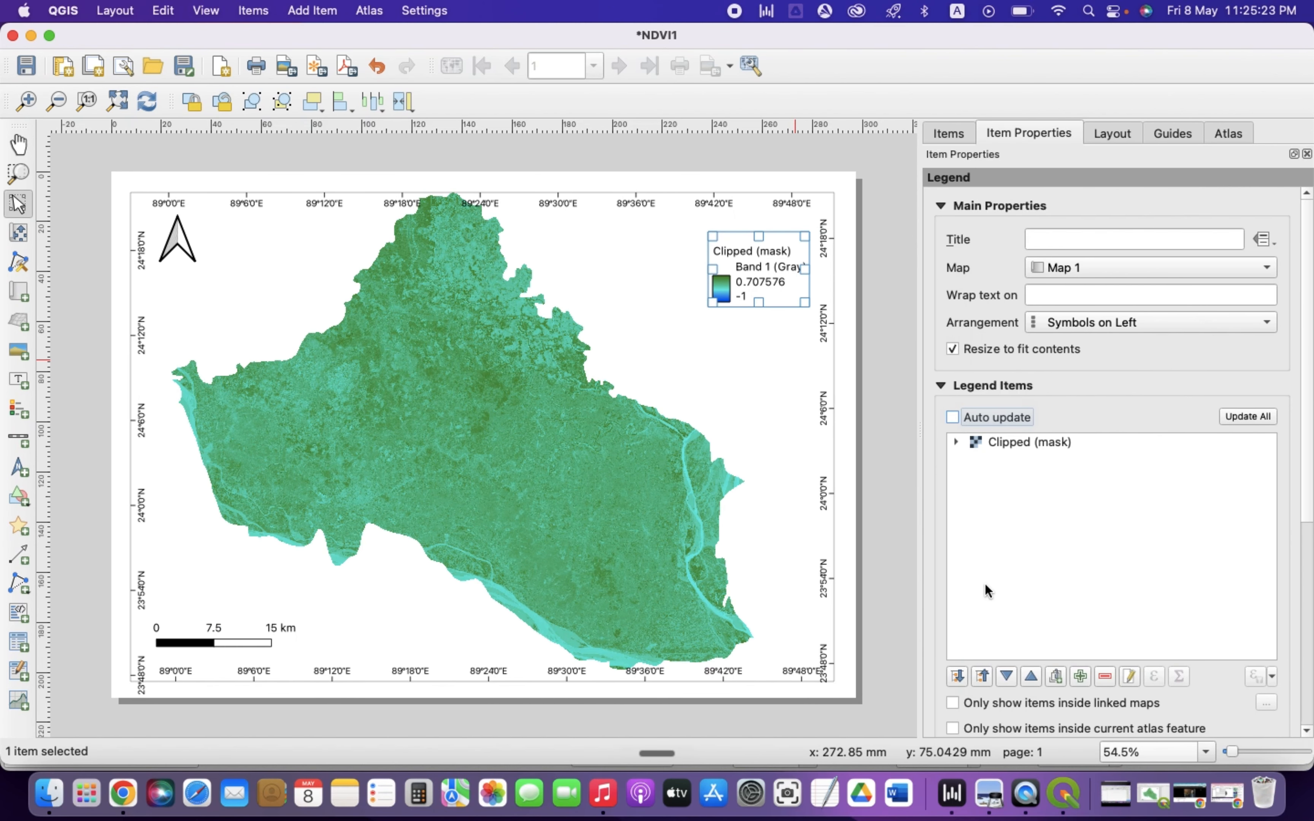
Limit the legend to items inside the linked maps and the current atlas feature
scroll(986, 592, "down", 5)
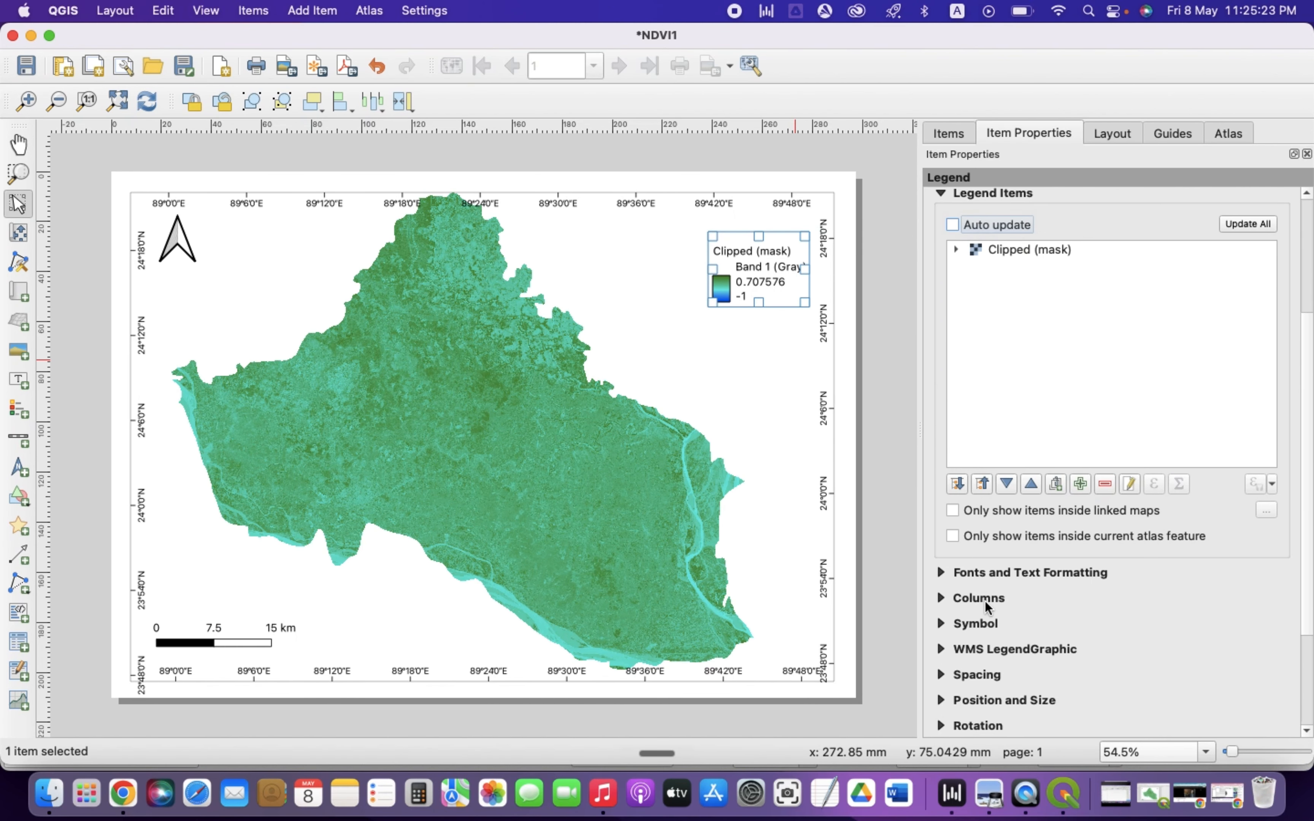
left_click(970, 535)
left_click(952, 511)
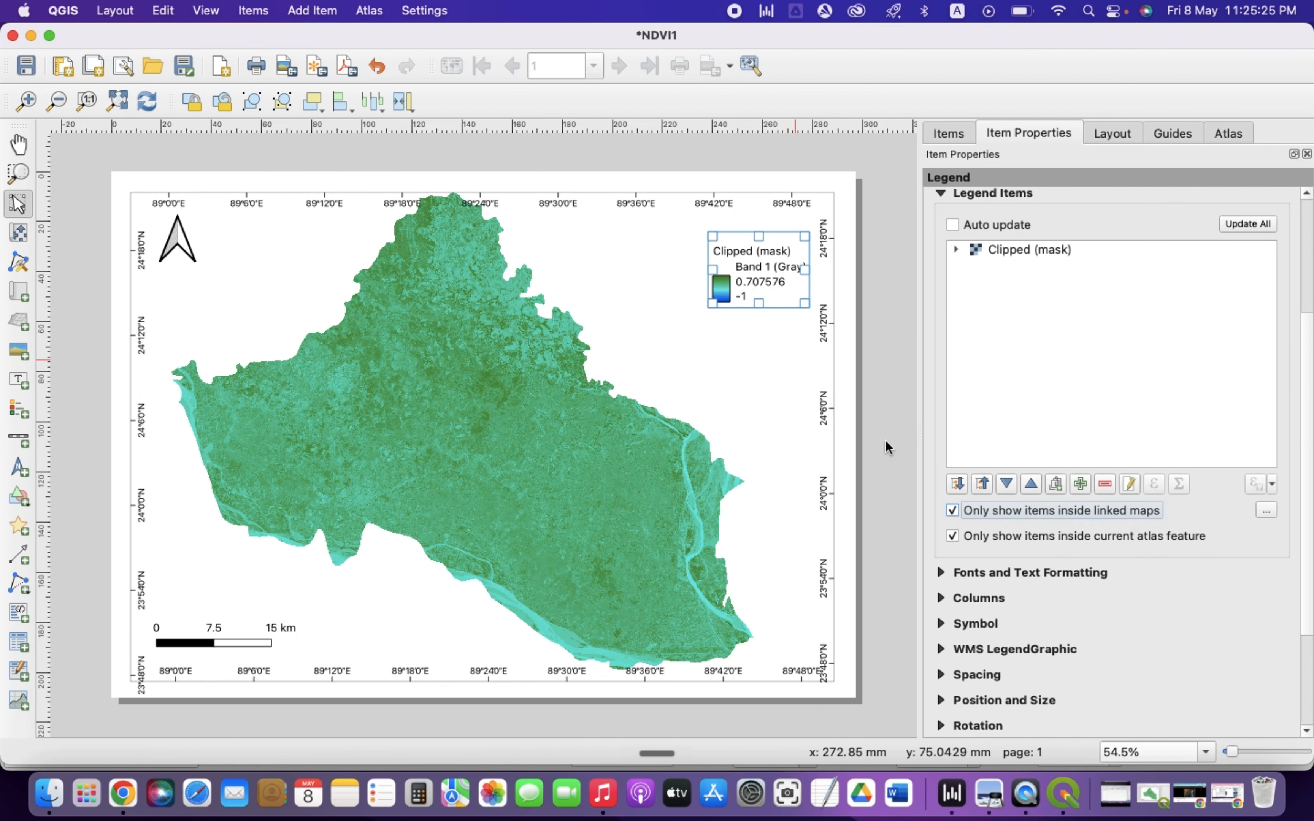
Remove the Band 1 (Gray) entry from the legend items
left_click(759, 378)
left_click(753, 258)
left_click(881, 301)
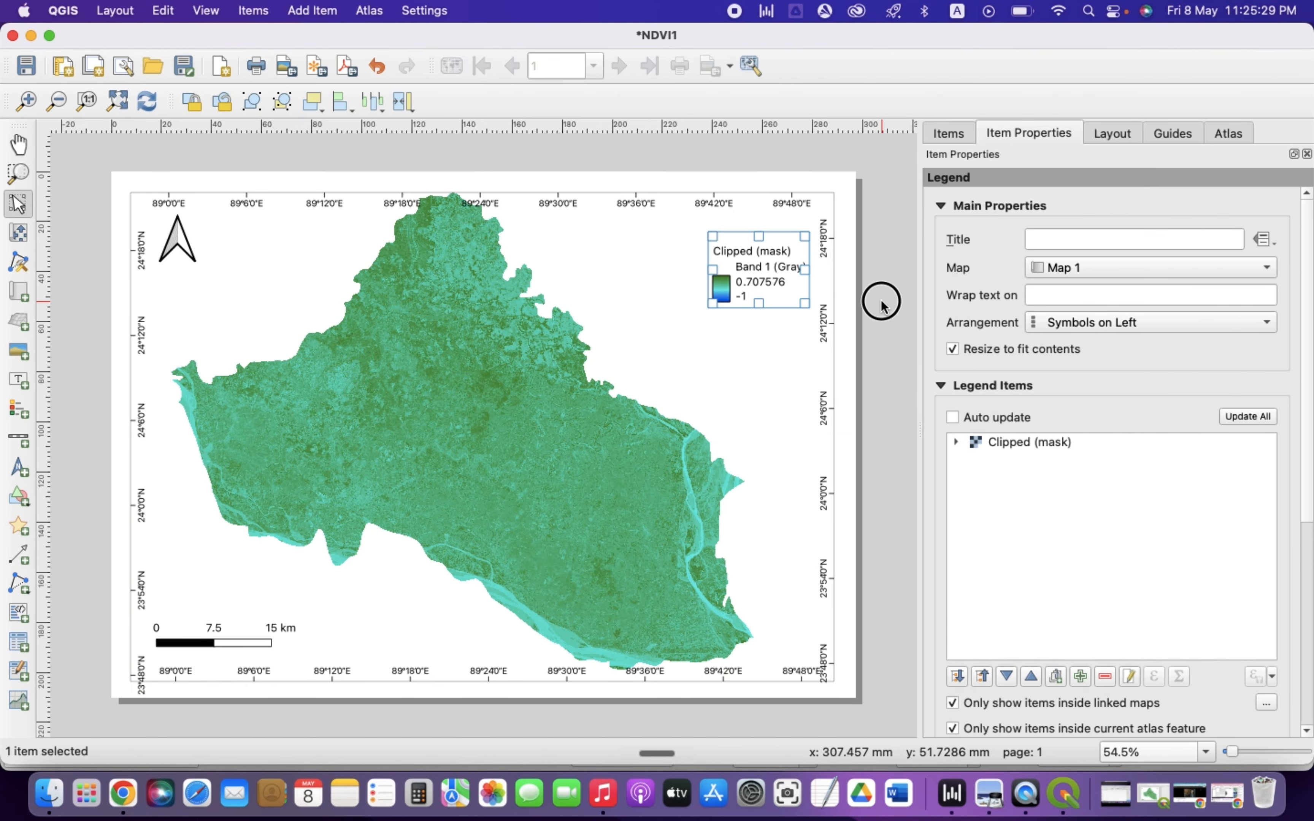
left_click(749, 269)
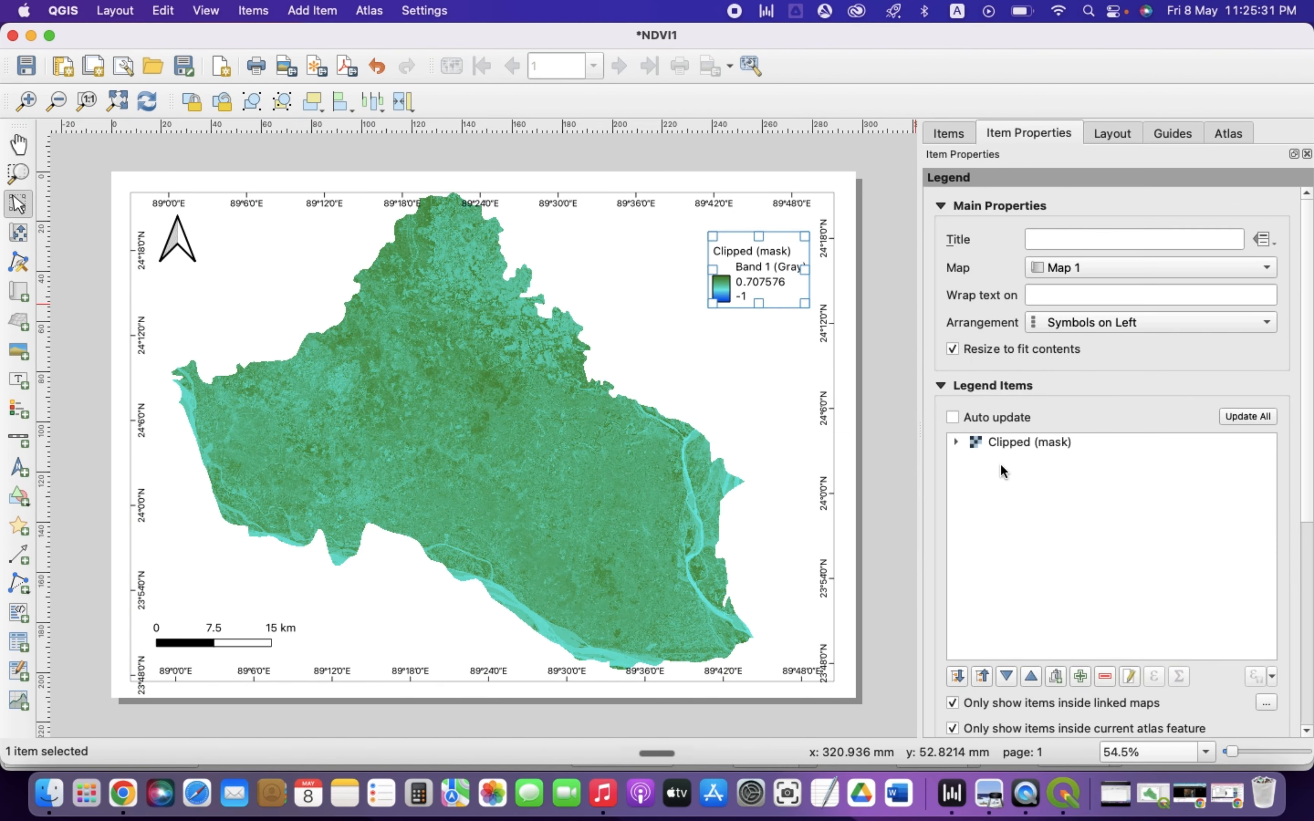
left_click(955, 442)
left_click(1027, 461)
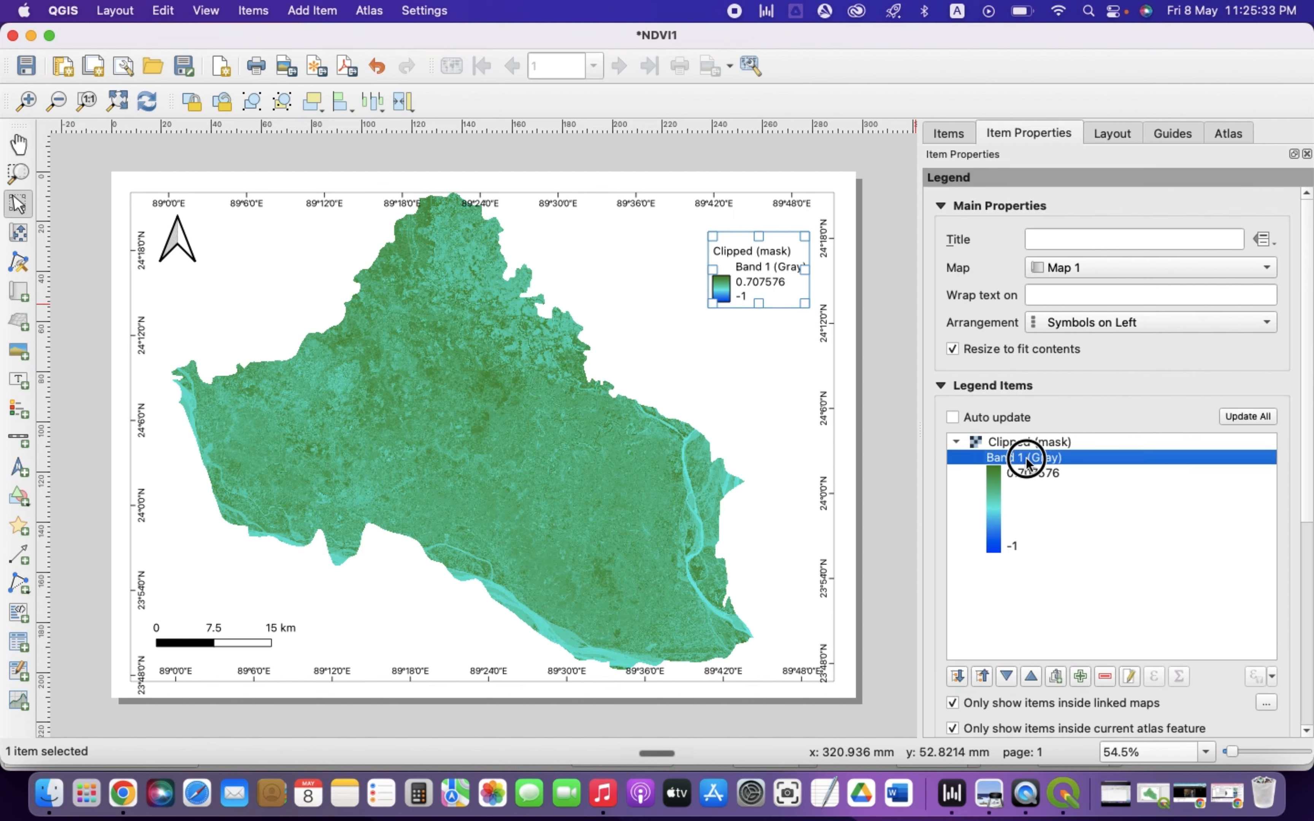
left_click(1105, 675)
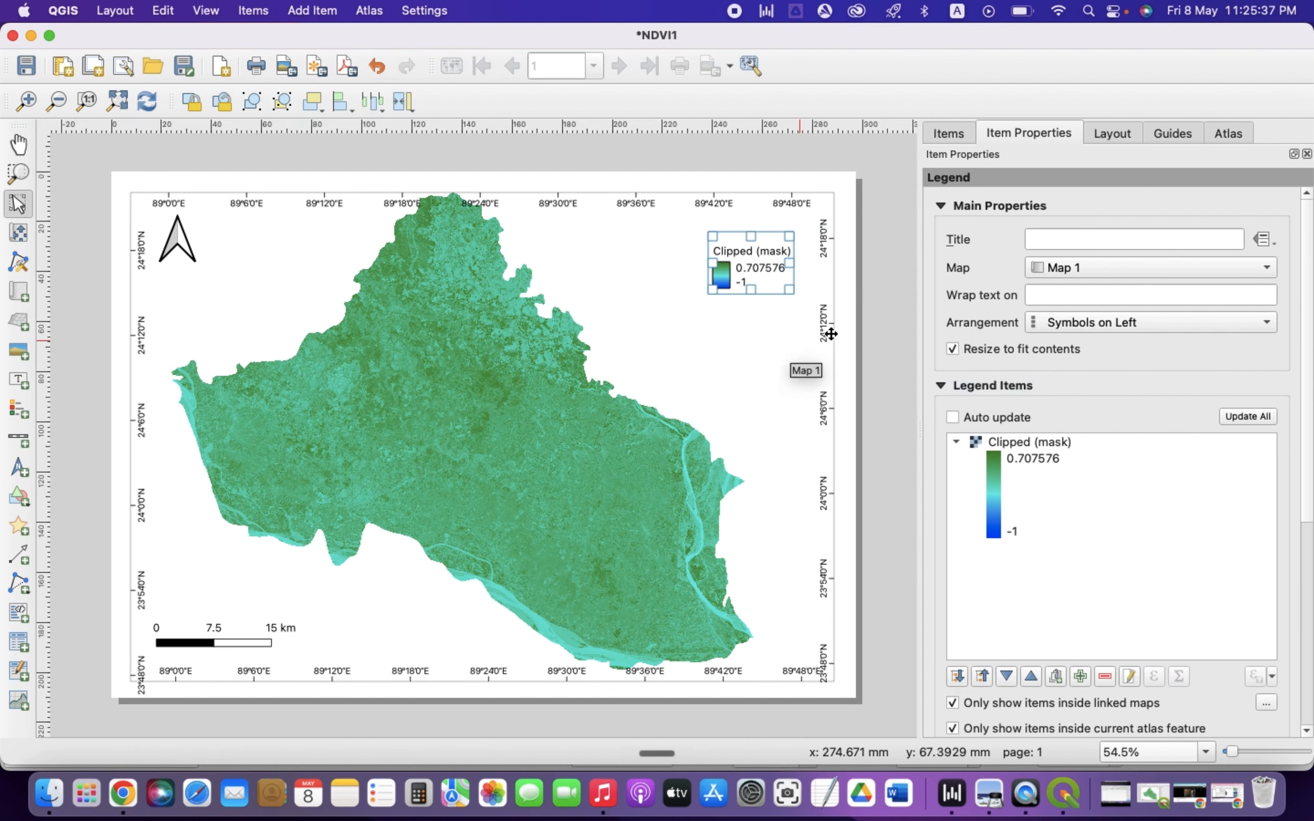
Rename the legend's Clipped (mask) entry to NDVI Value
left_click(1012, 443)
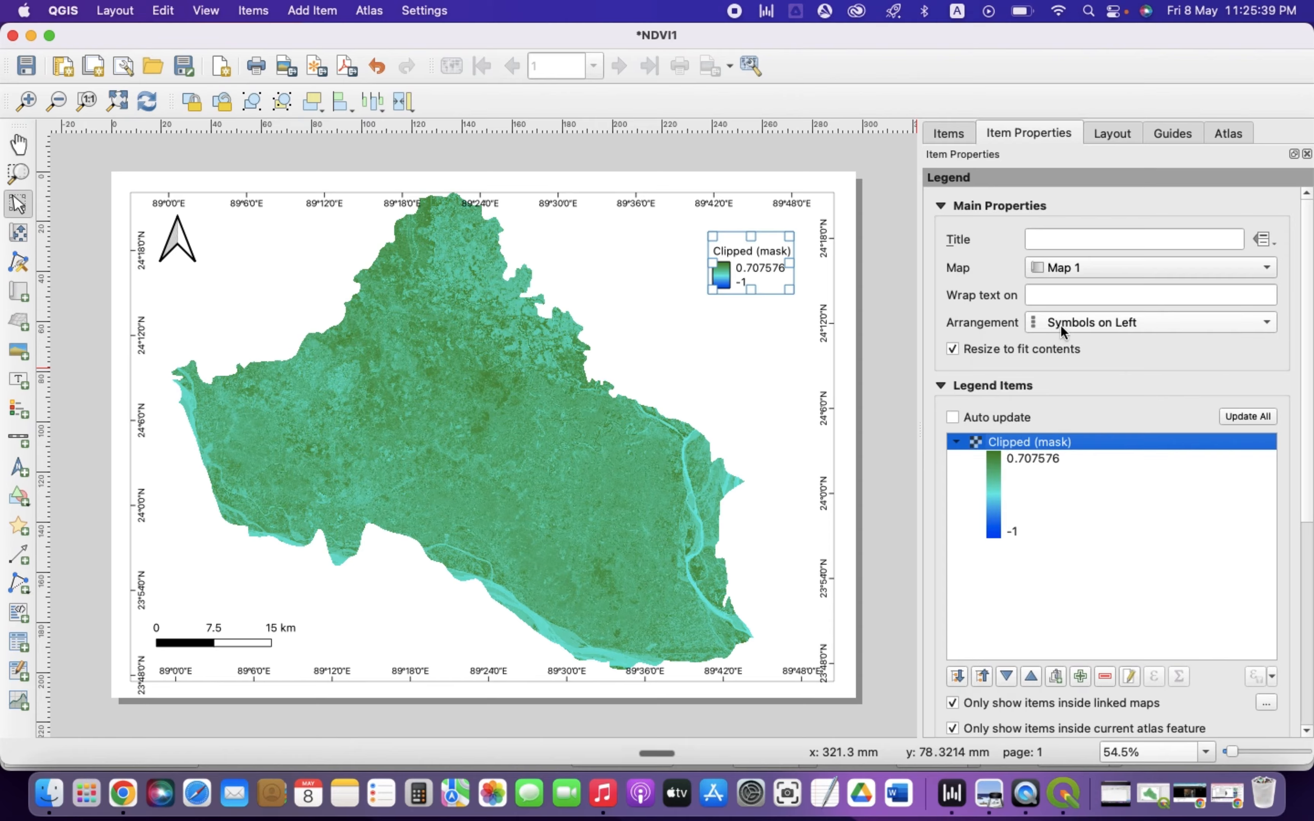
double_click(1005, 447)
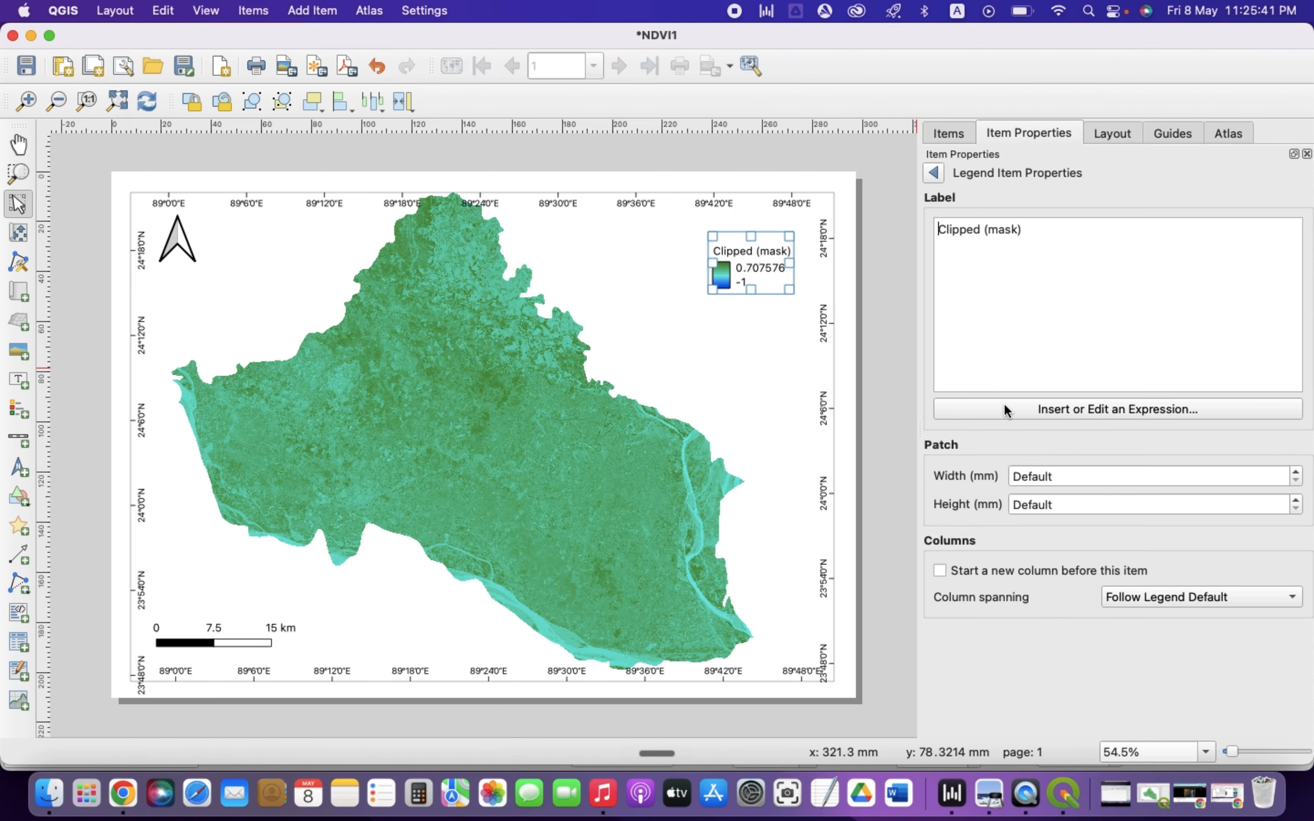
key("BackSpace")
key("BackSpace")
key("BackSpace")
key("BackSpace")
key("BackSpace")
key("BackSpace")
key("BackSpace")
key("BackSpace")
key("BackSpace")
key("BackSpace")
key("BackSpace")
key("BackSpace")
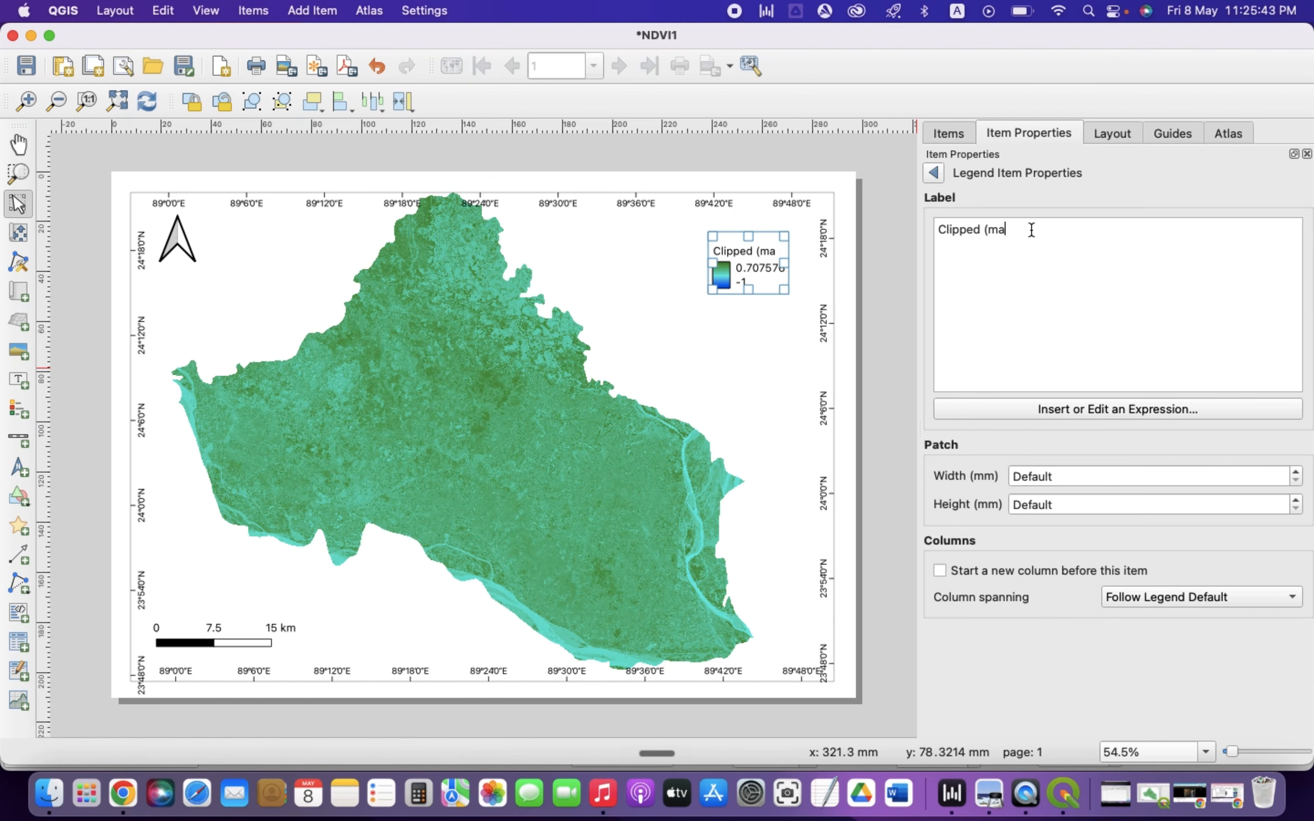
key("BackSpace")
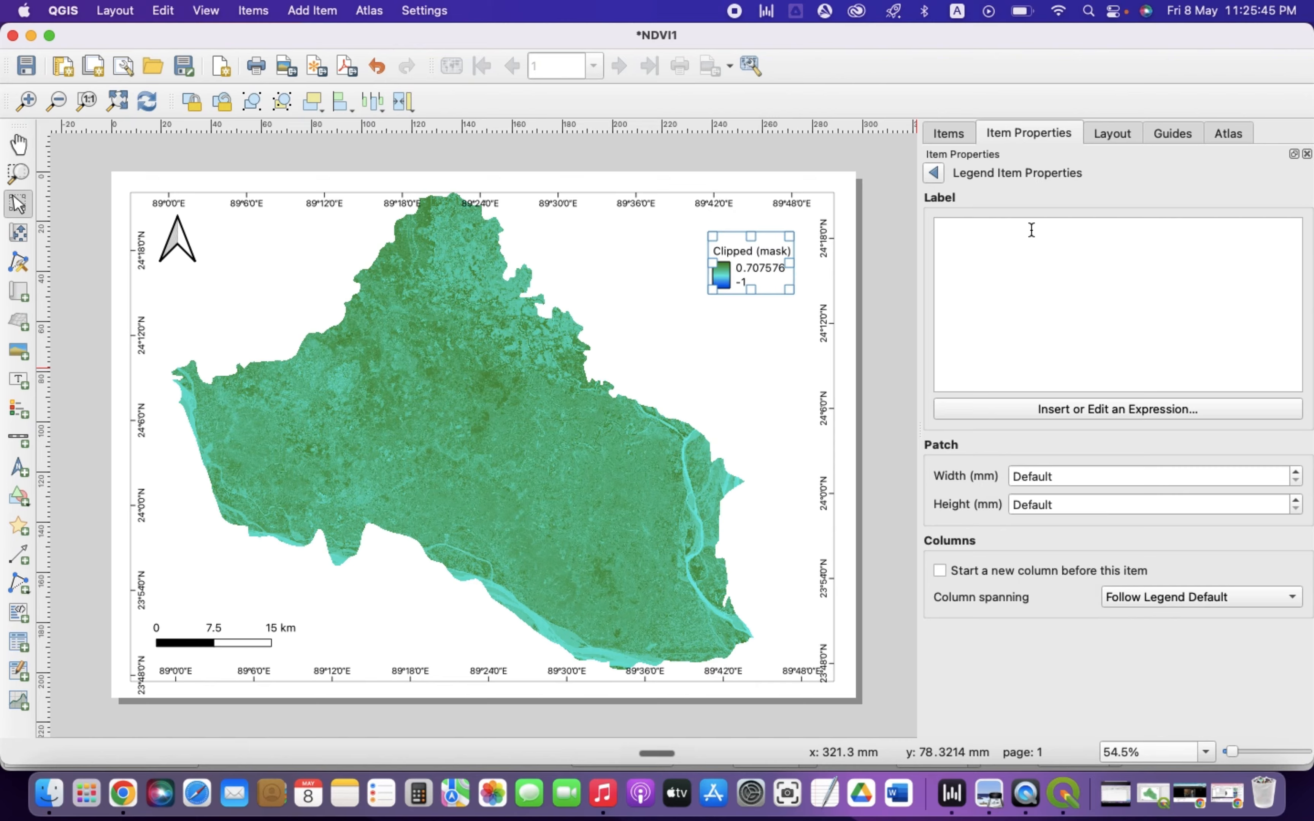
type("NDVI")
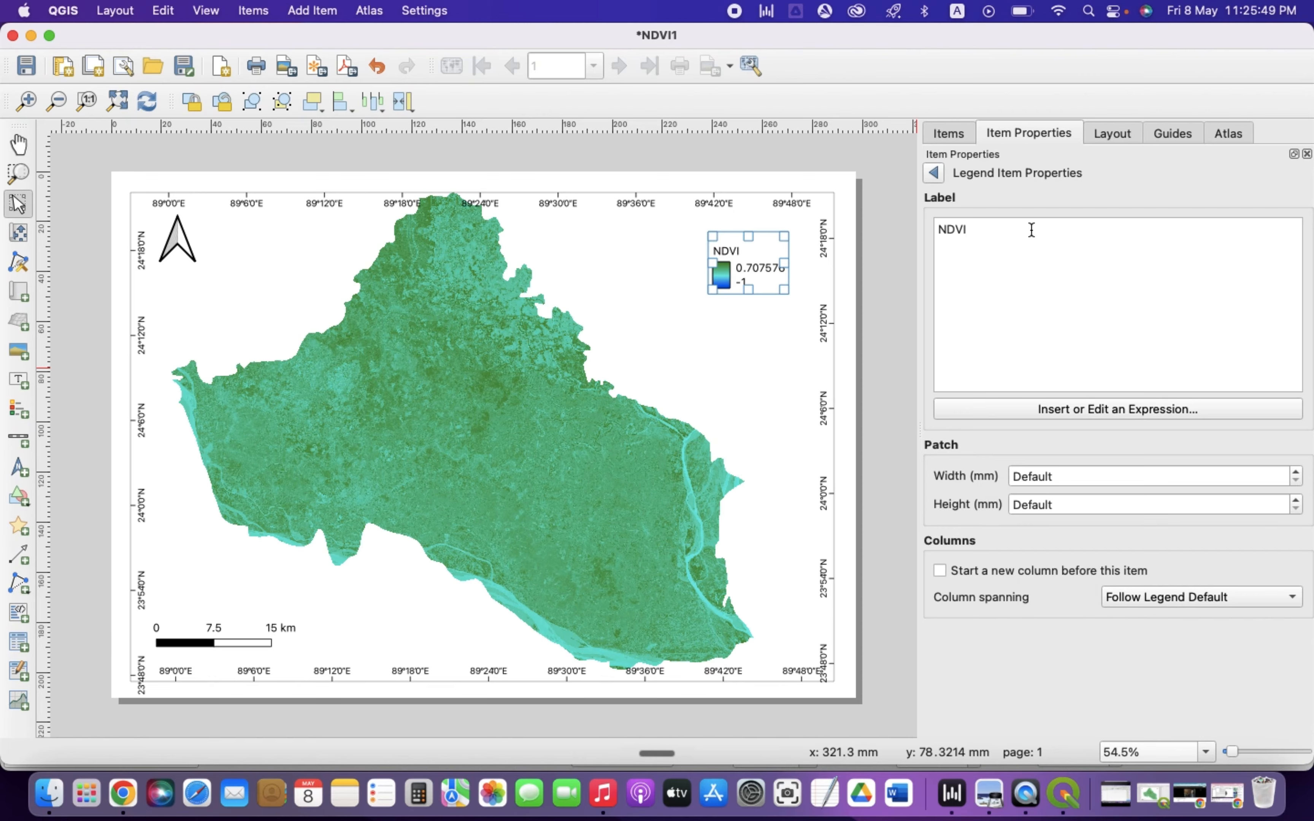
type(" Value")
left_click(933, 173)
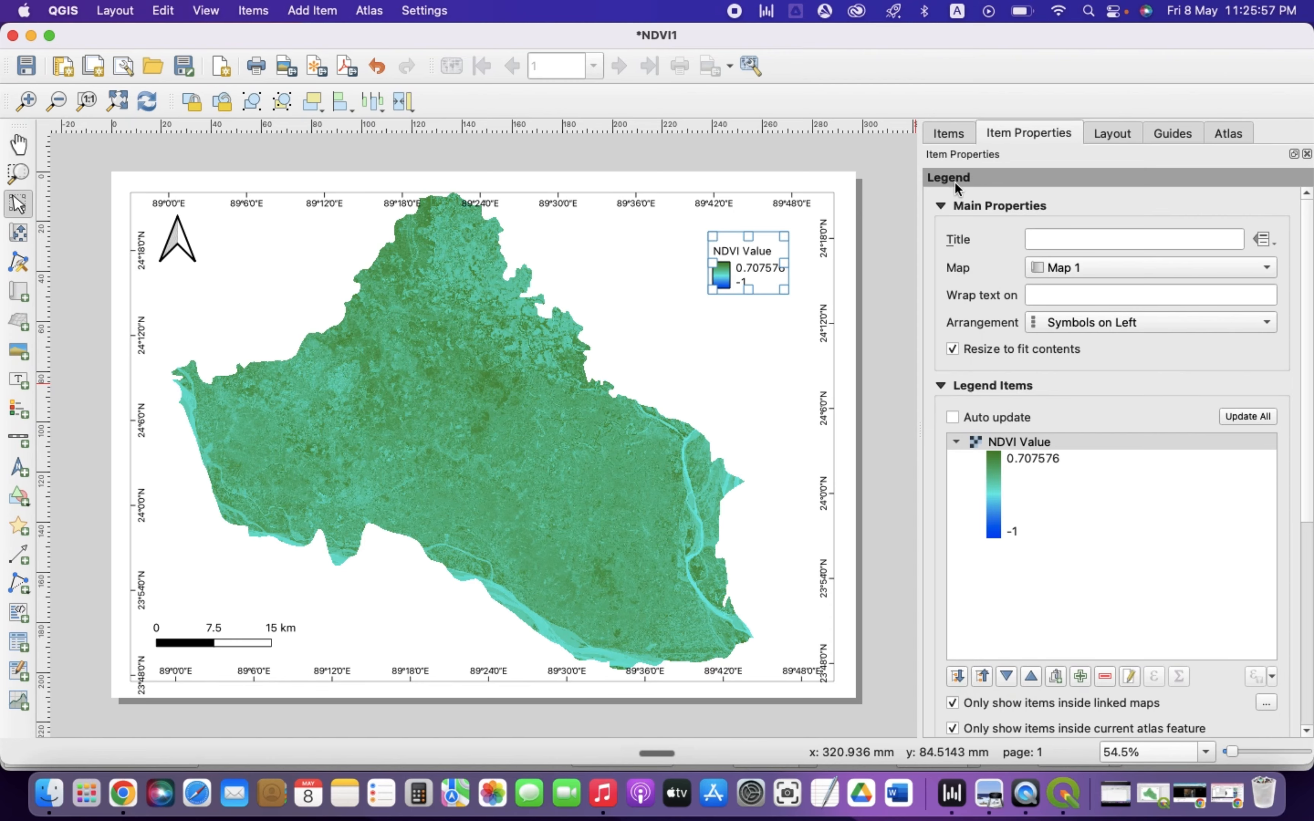
left_click(946, 131)
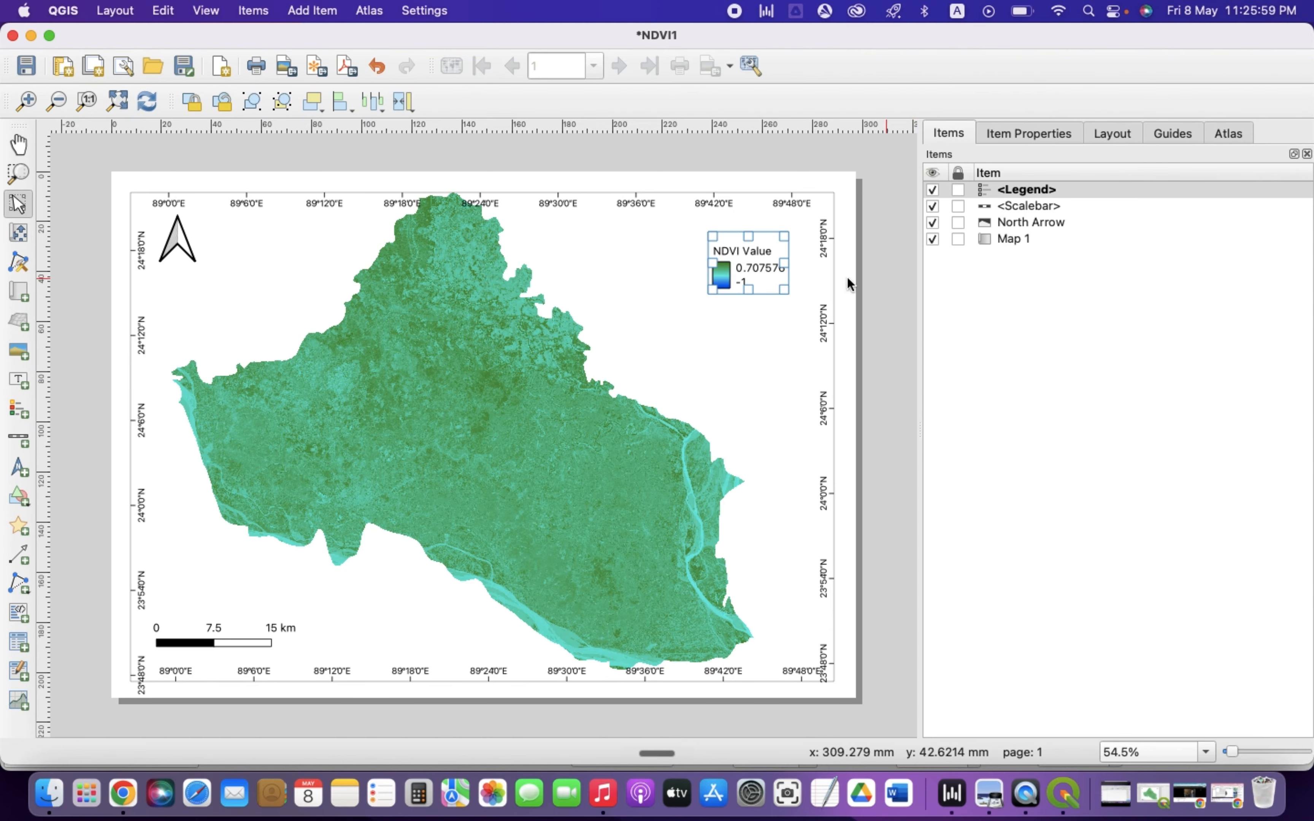
left_click(888, 287)
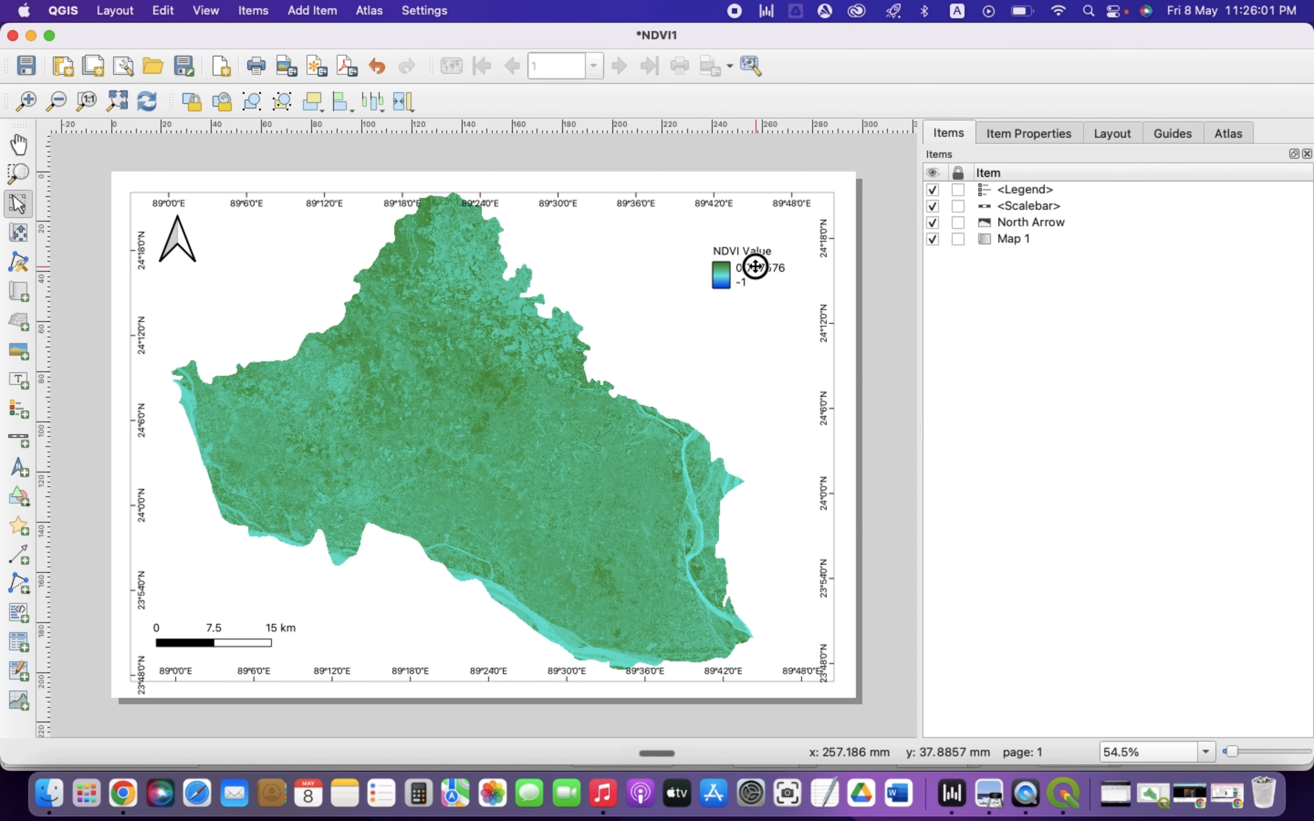
Move the legend slightly upward within the map's upper-right corner
left_click_drag(744, 261, 751, 250)
left_click(884, 283)
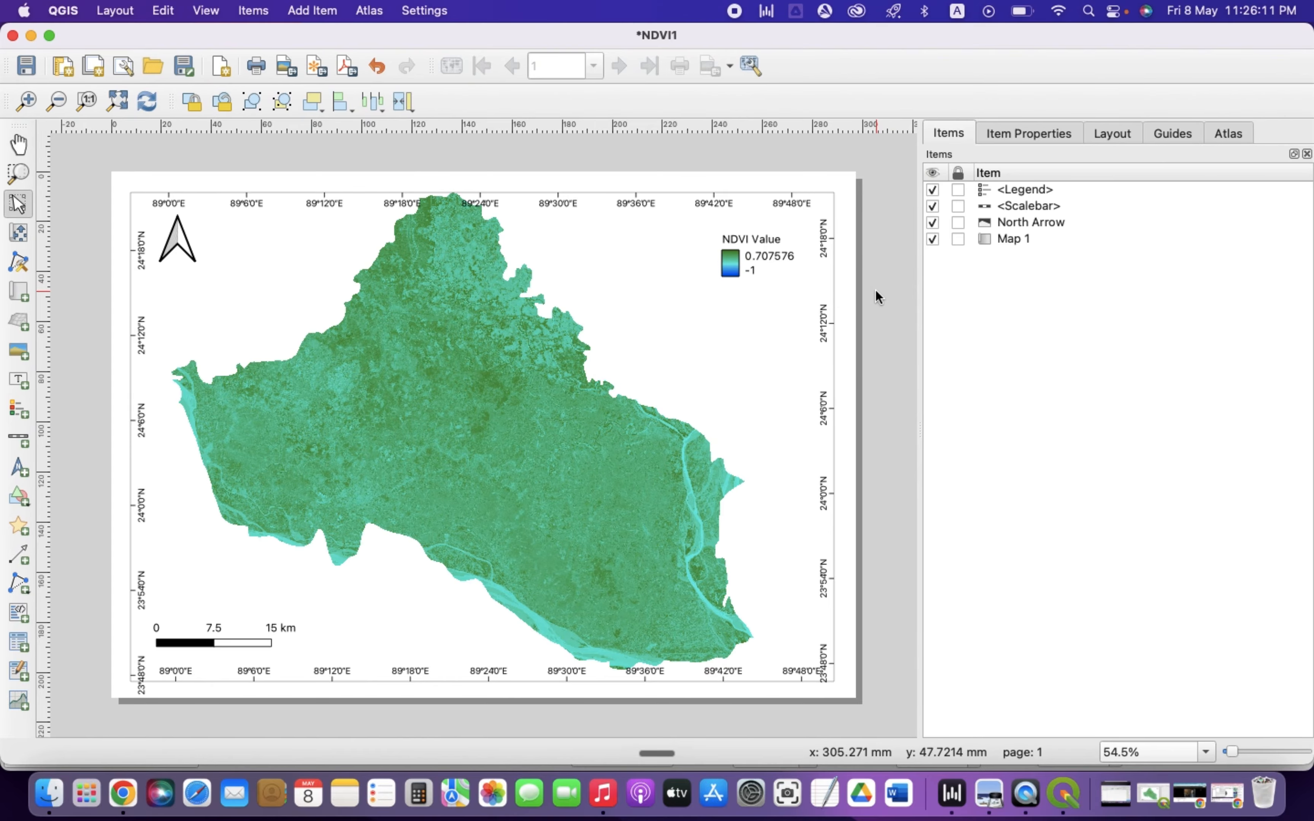
Export the layout as a JPEG image named NDVI1 at 300 dpi, replacing the existing file
left_click(287, 71)
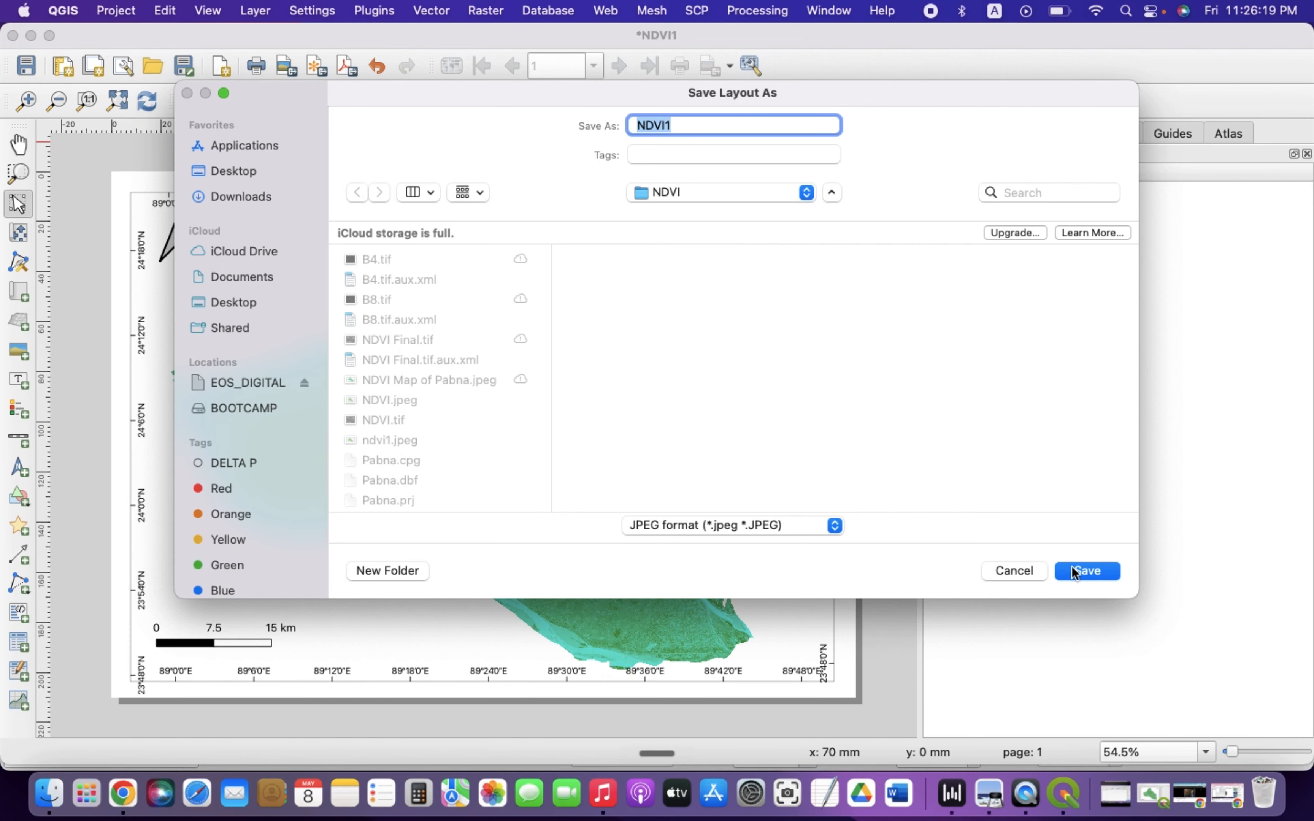
left_click(1080, 574)
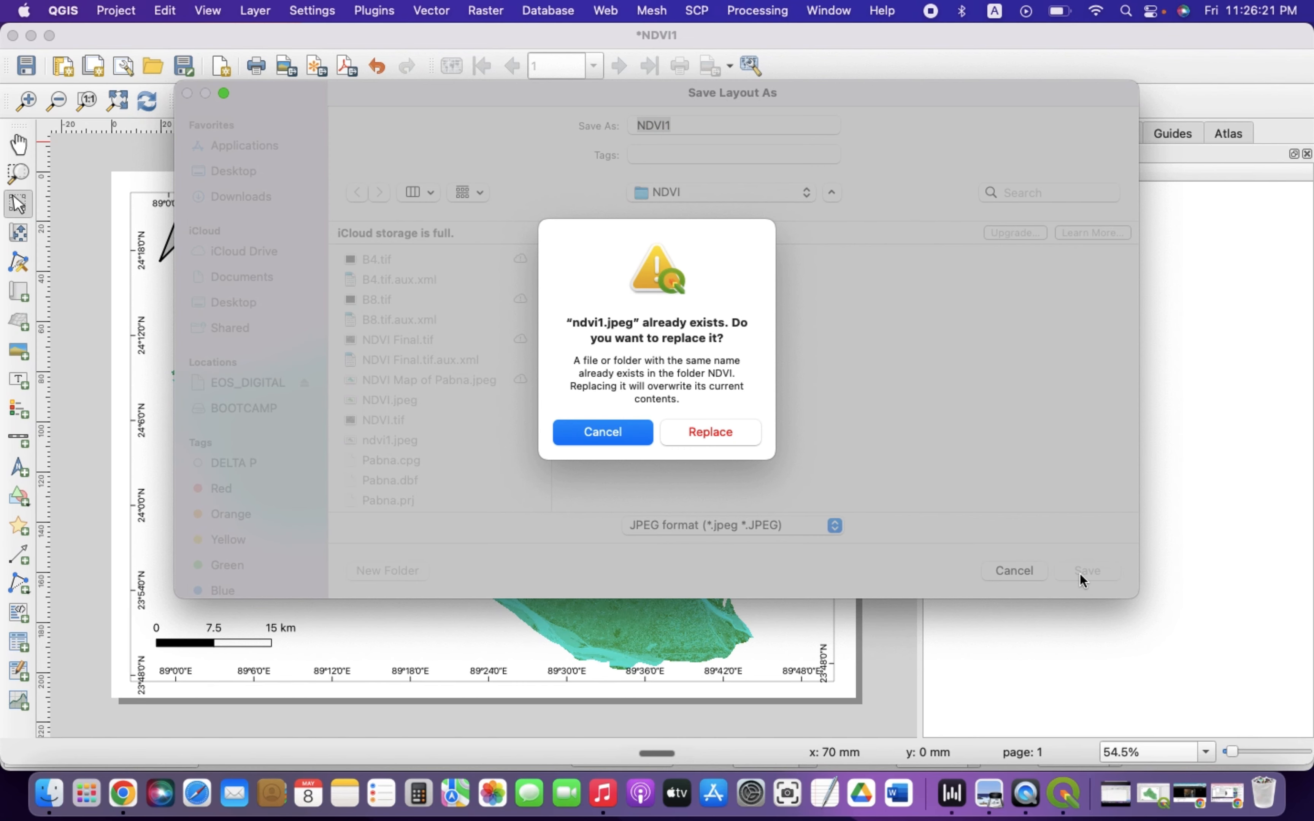
left_click(687, 434)
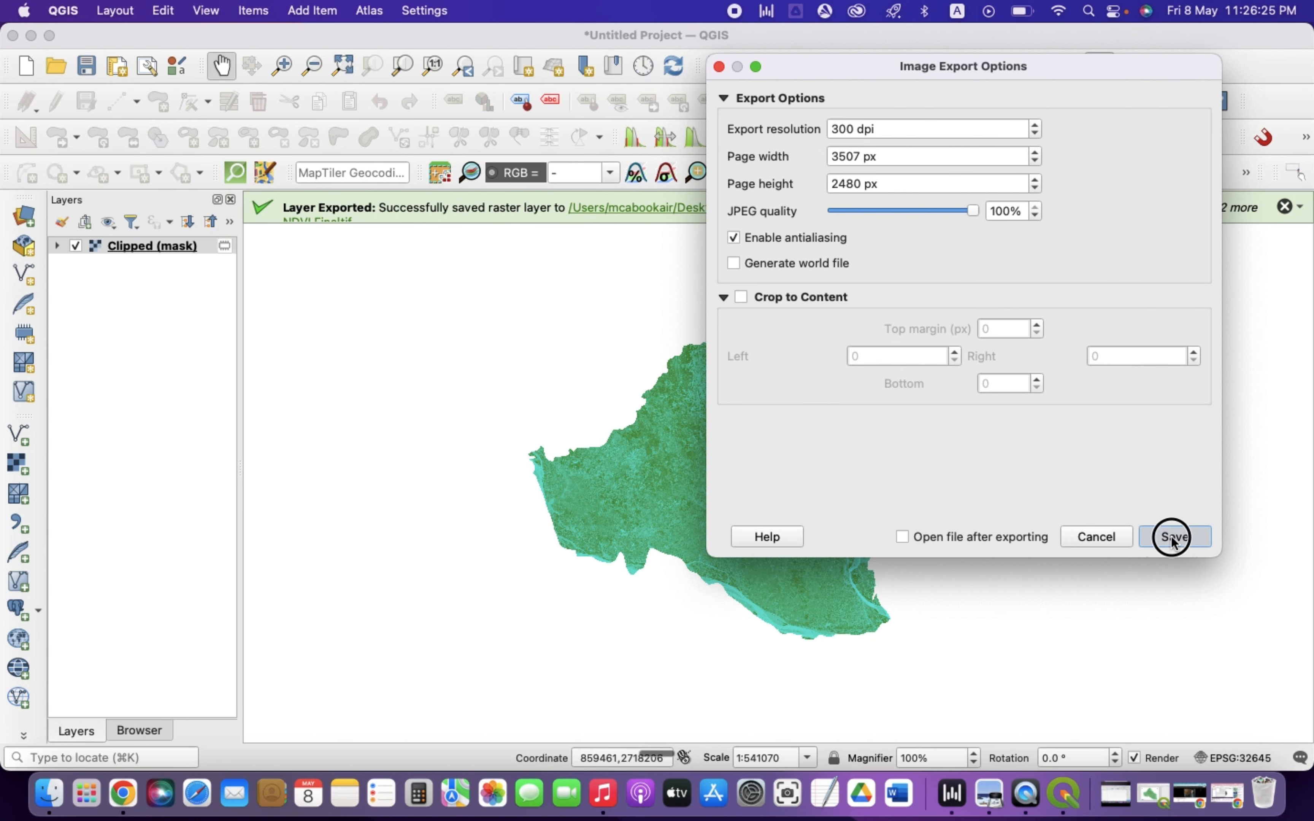
left_click(1172, 536)
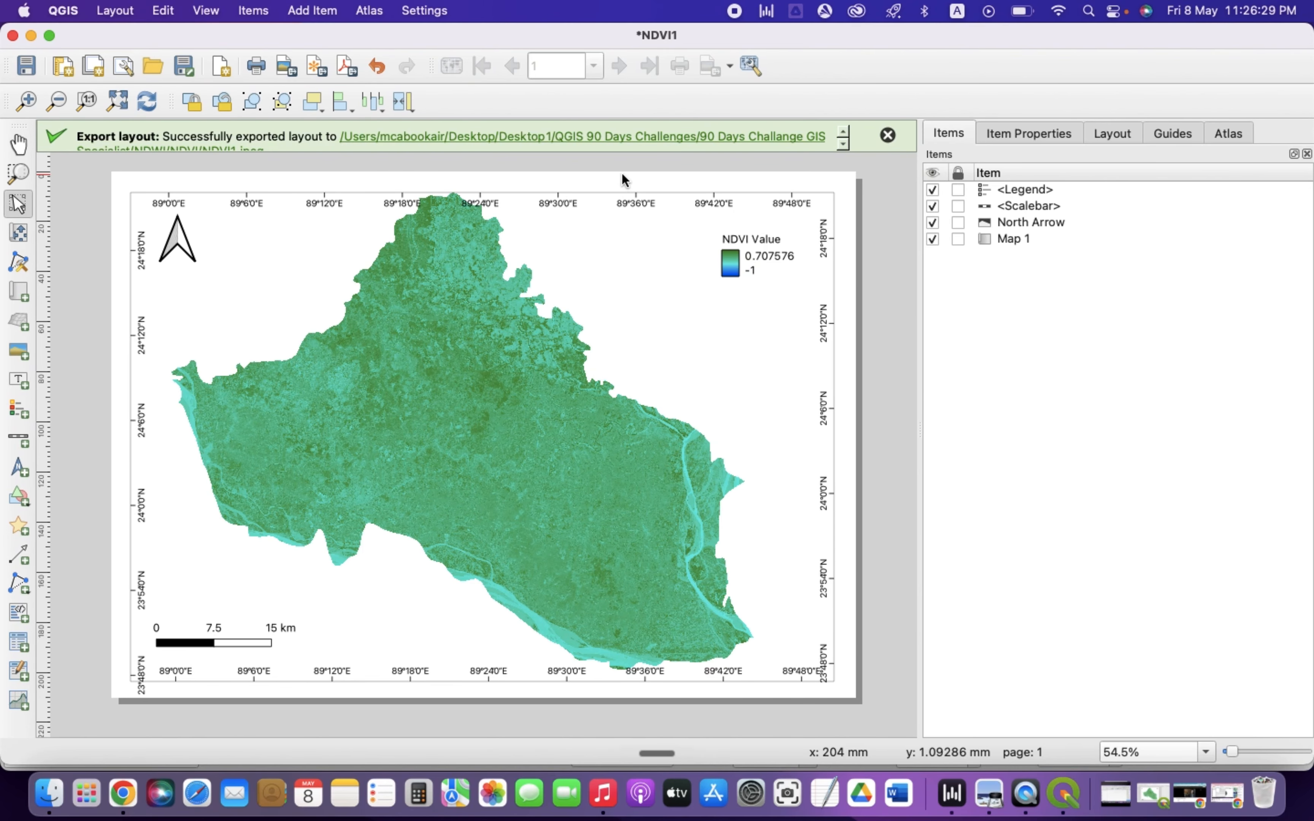
Open the exported ndvi1.jpeg image from its folder to view it
left_click(570, 136)
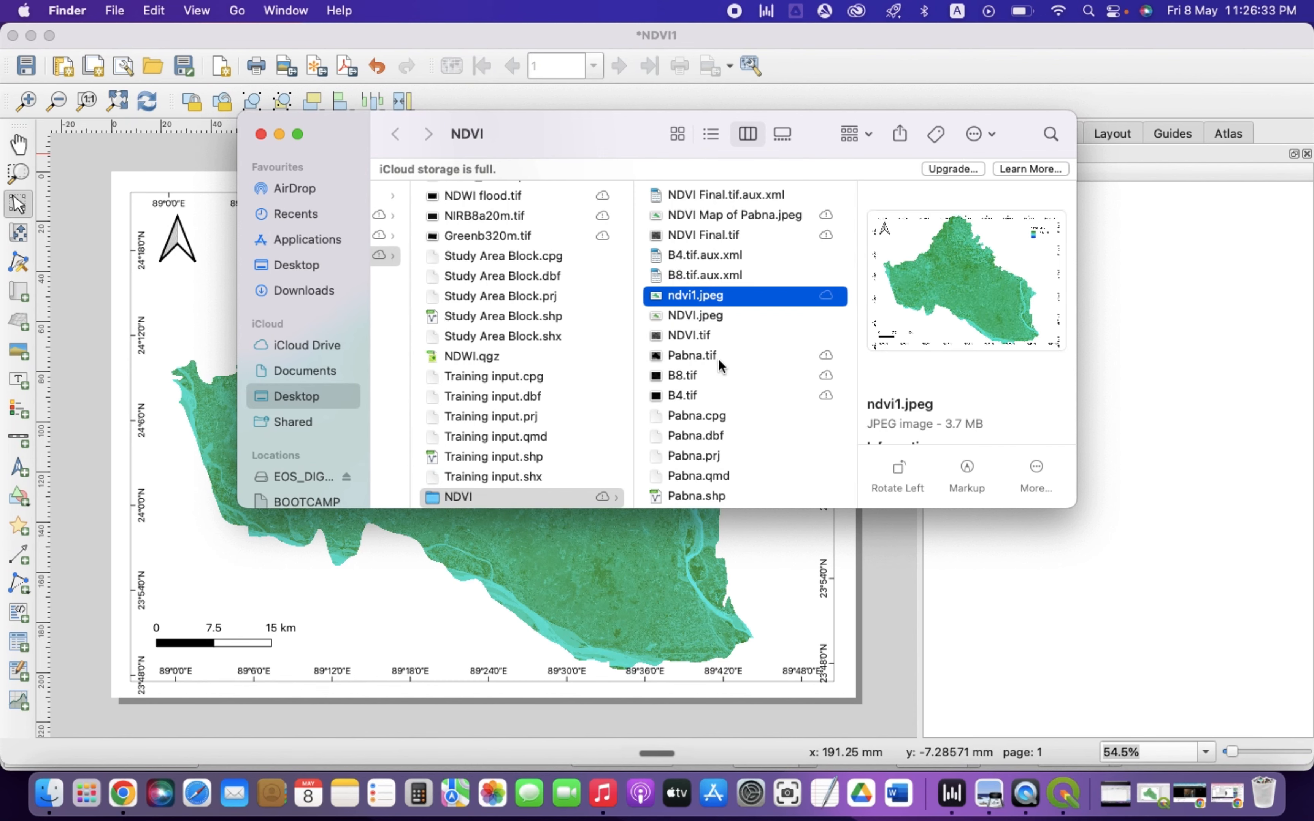
double_click(658, 297)
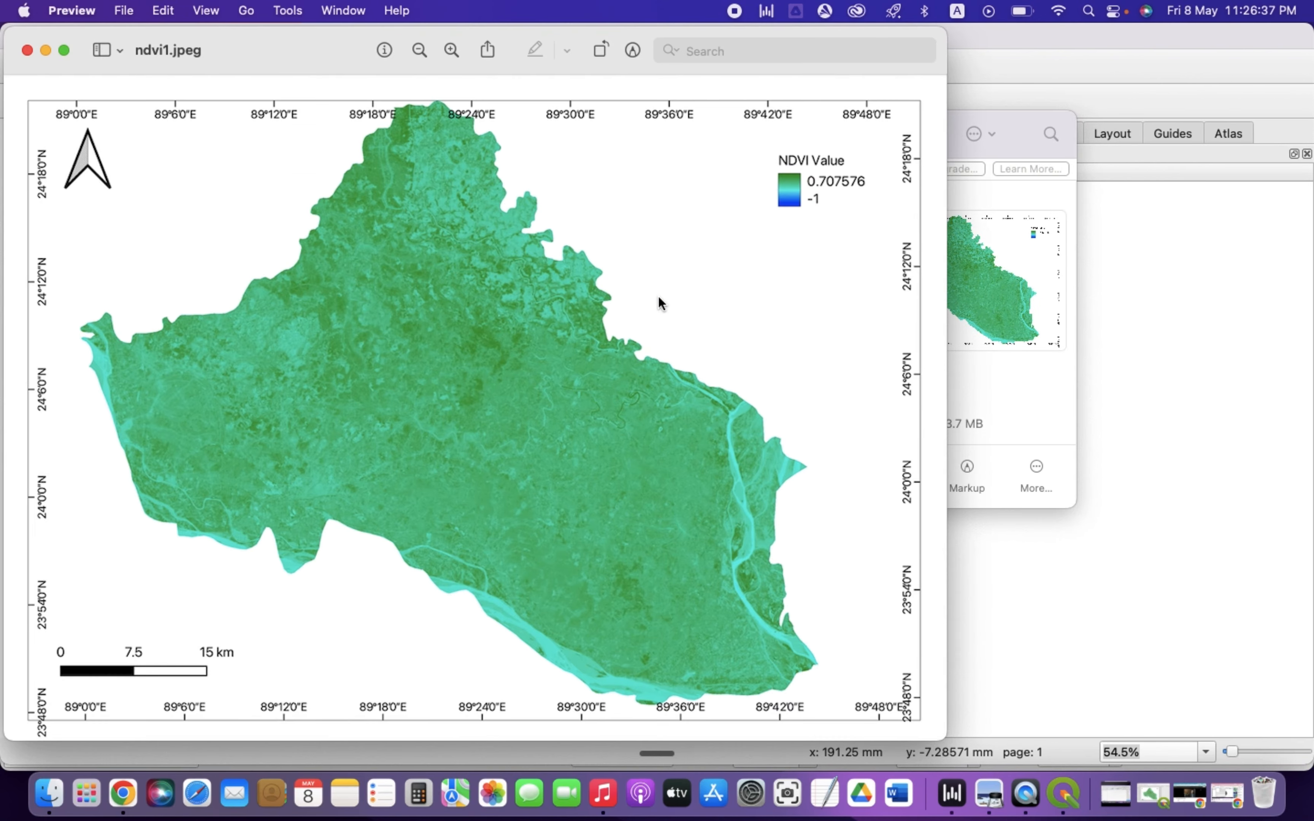
left_click_drag(311, 48, 463, 39)
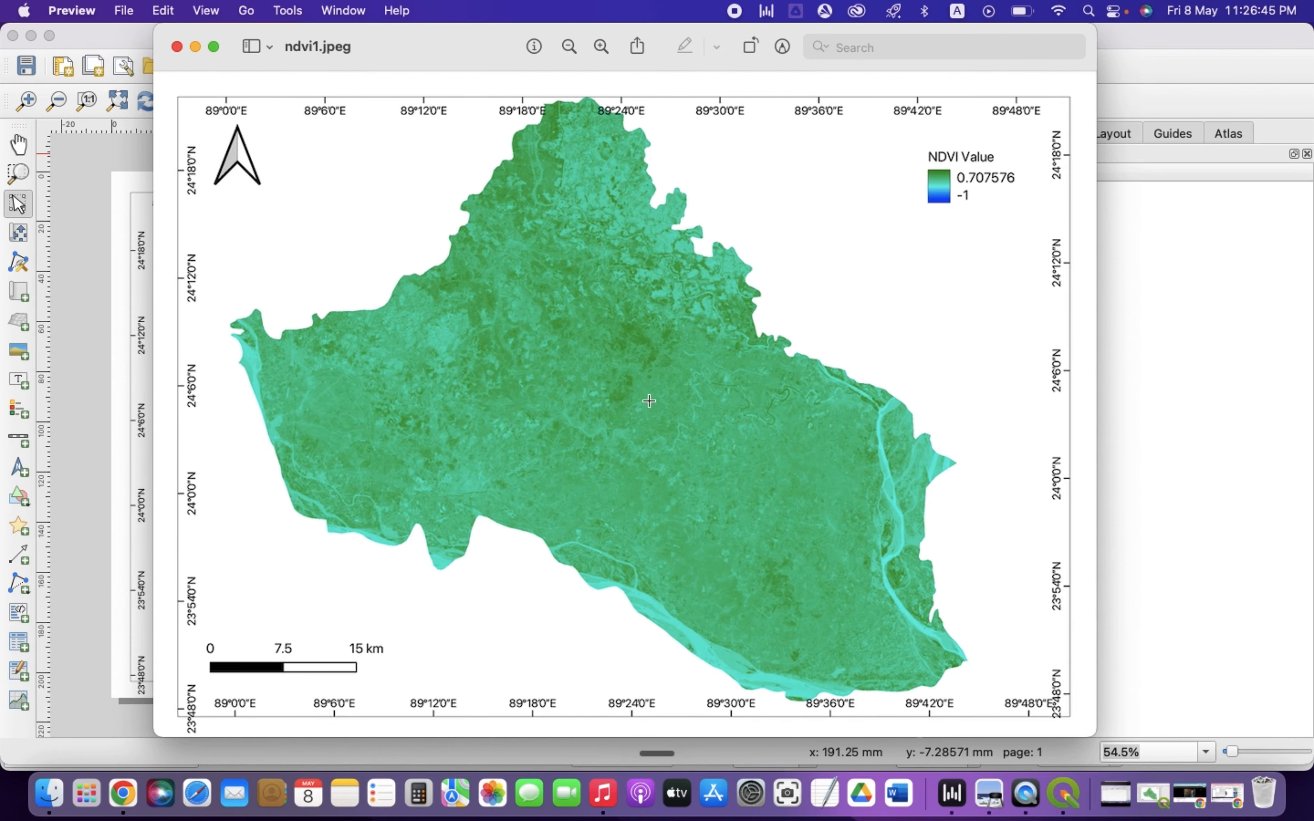
Zoom into and pan across the exported map image to inspect its detail
scroll(649, 400, "up", 5)
scroll(646, 342, "up", 5)
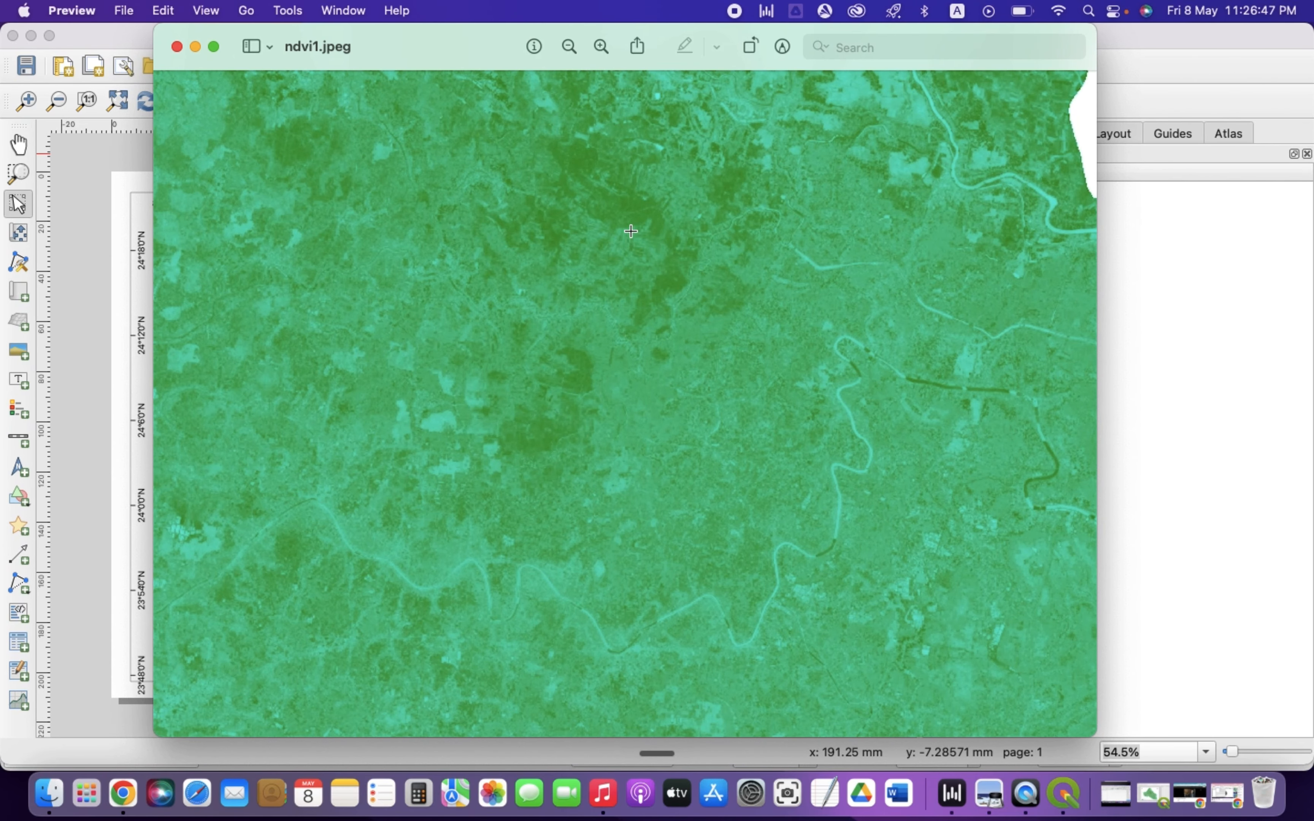
scroll(628, 213, "up", 5)
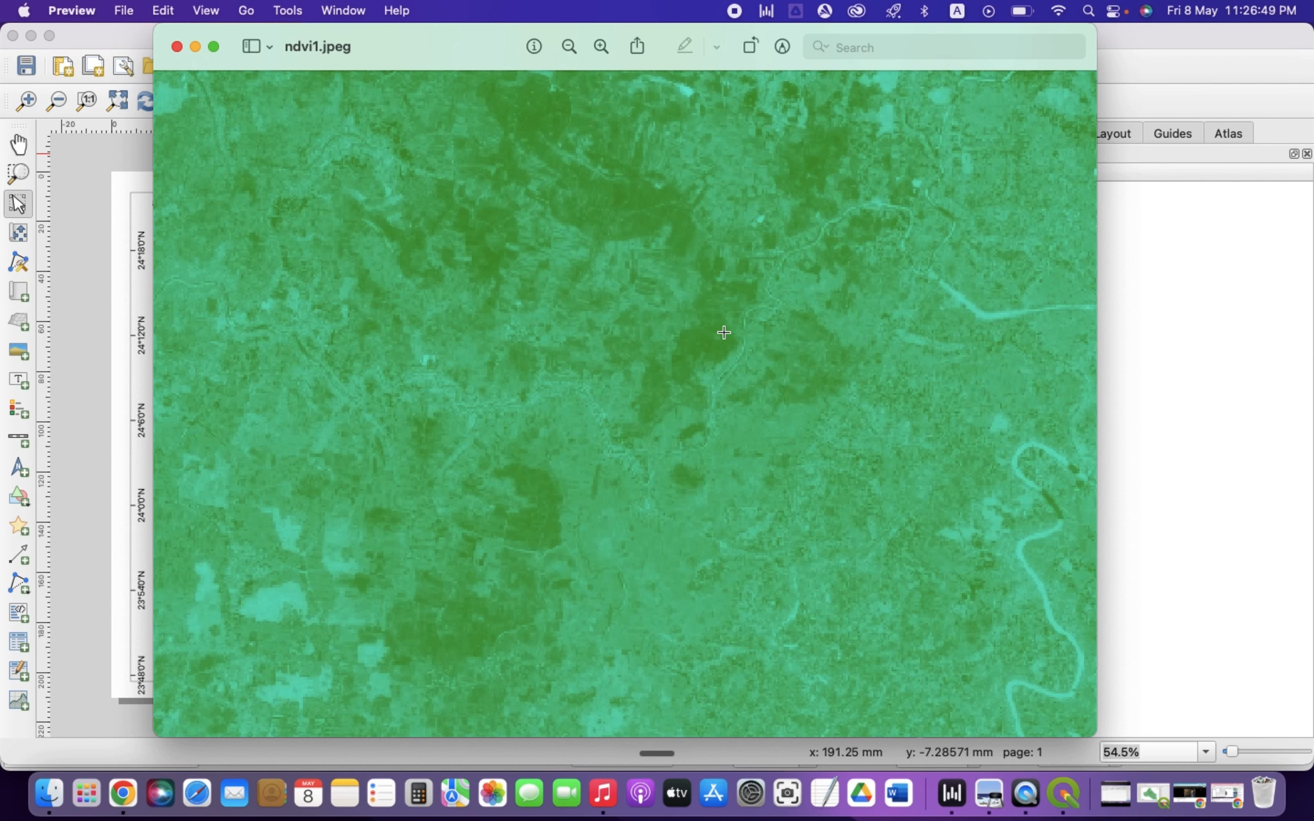
scroll(724, 333, "right", 10)
scroll(724, 332, "up", 4)
scroll(518, 324, "up", 5)
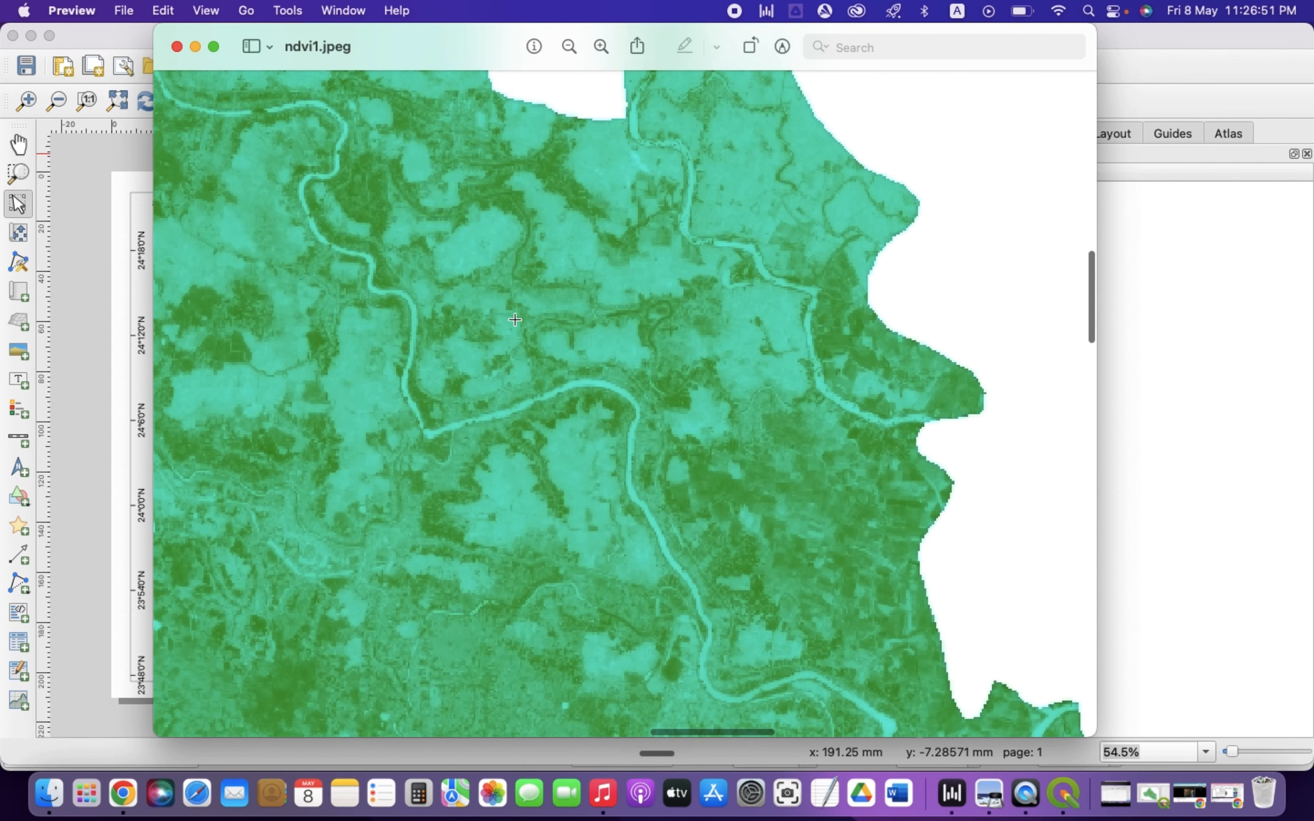
scroll(496, 294, "up", 3)
scroll(495, 294, "up", 10)
scroll(495, 294, "left", 15)
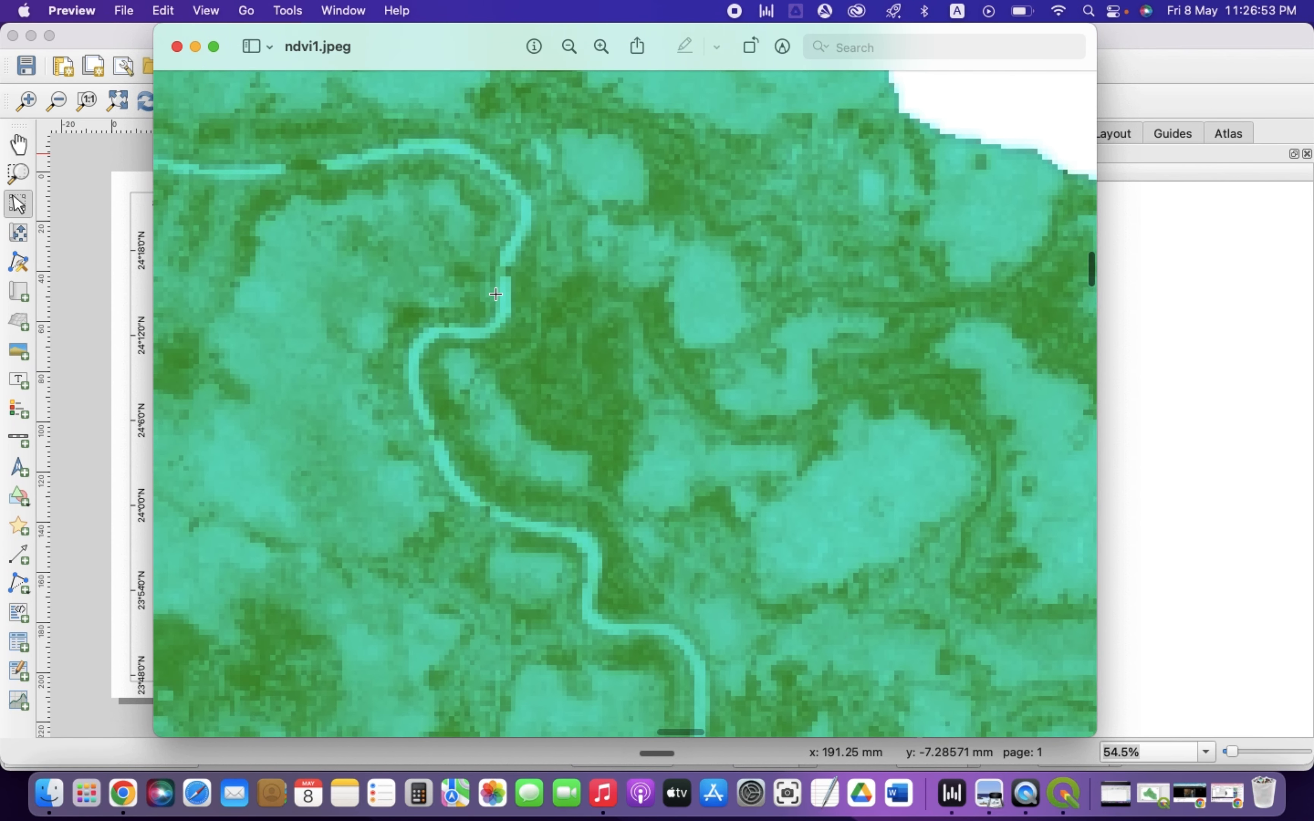
scroll(496, 294, "up", 5)
scroll(496, 294, "left", 8)
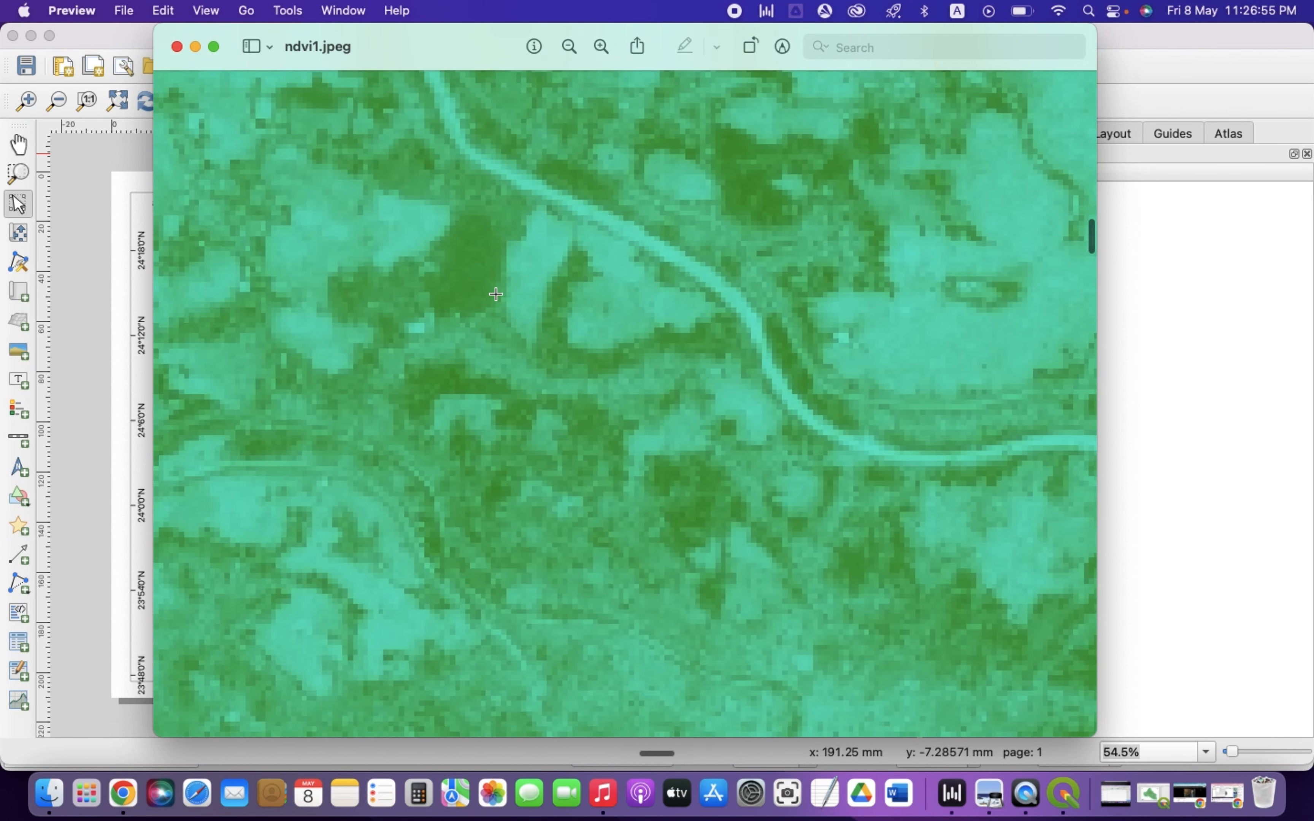
scroll(496, 294, "up", 3)
scroll(496, 294, "left", 4)
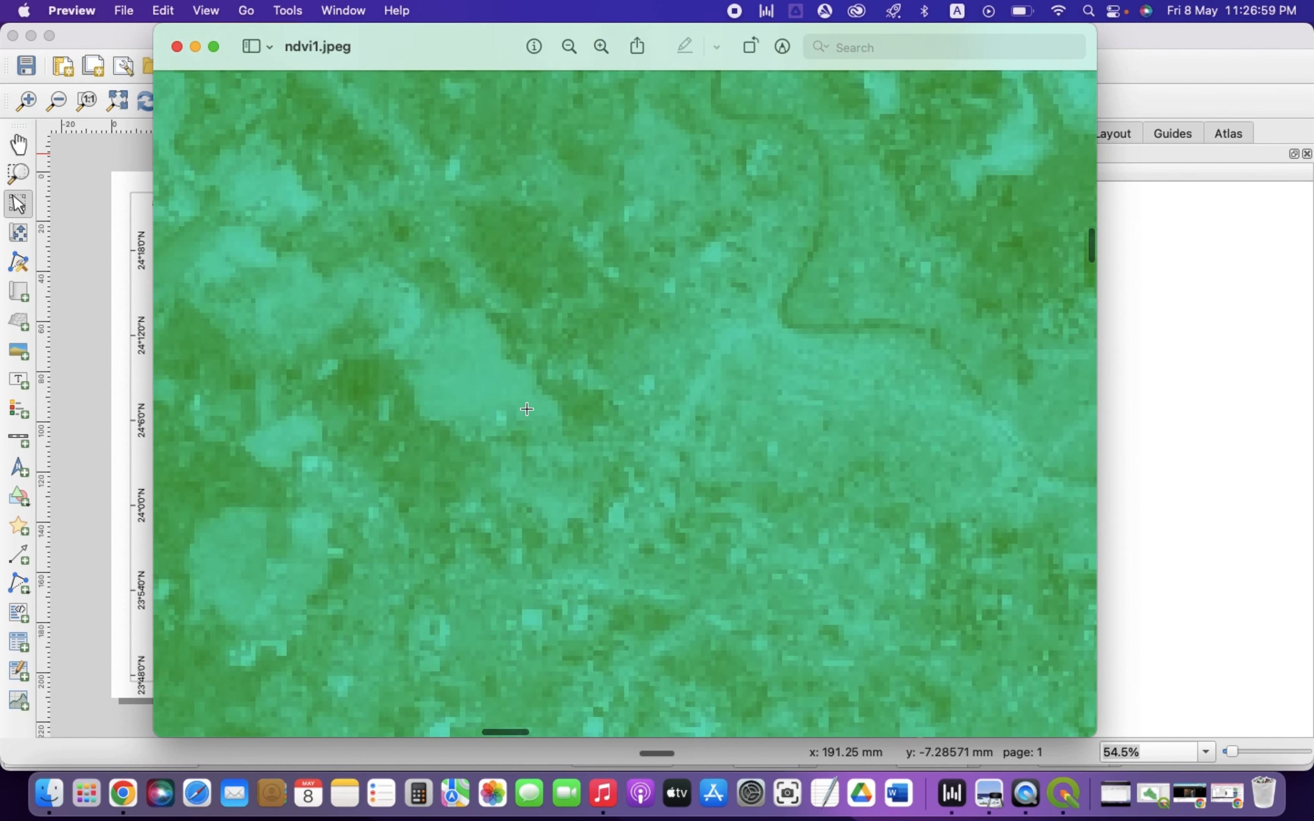
scroll(527, 408, "up", 5)
scroll(527, 409, "left", 5)
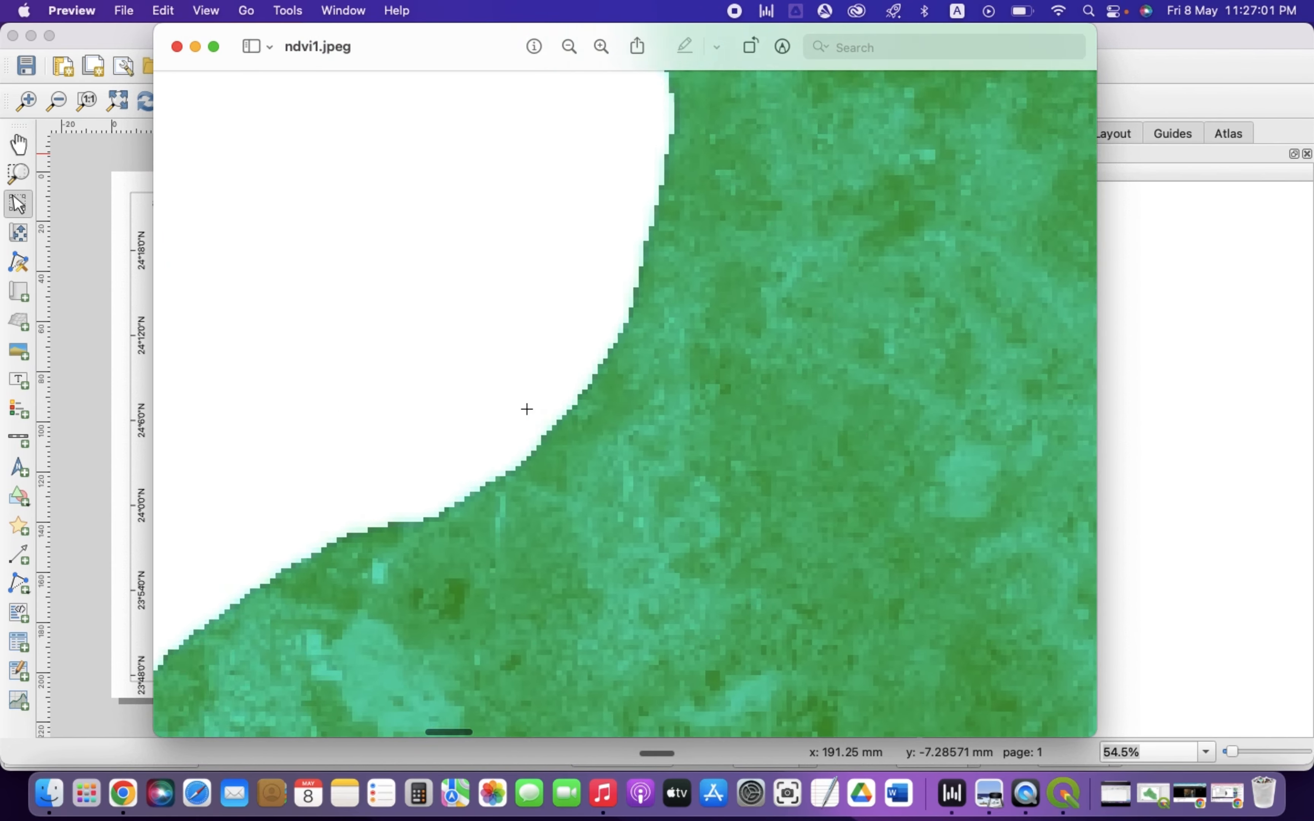
scroll(529, 404, "down", 3)
scroll(529, 405, "right", 2)
scroll(655, 358, "up", 10)
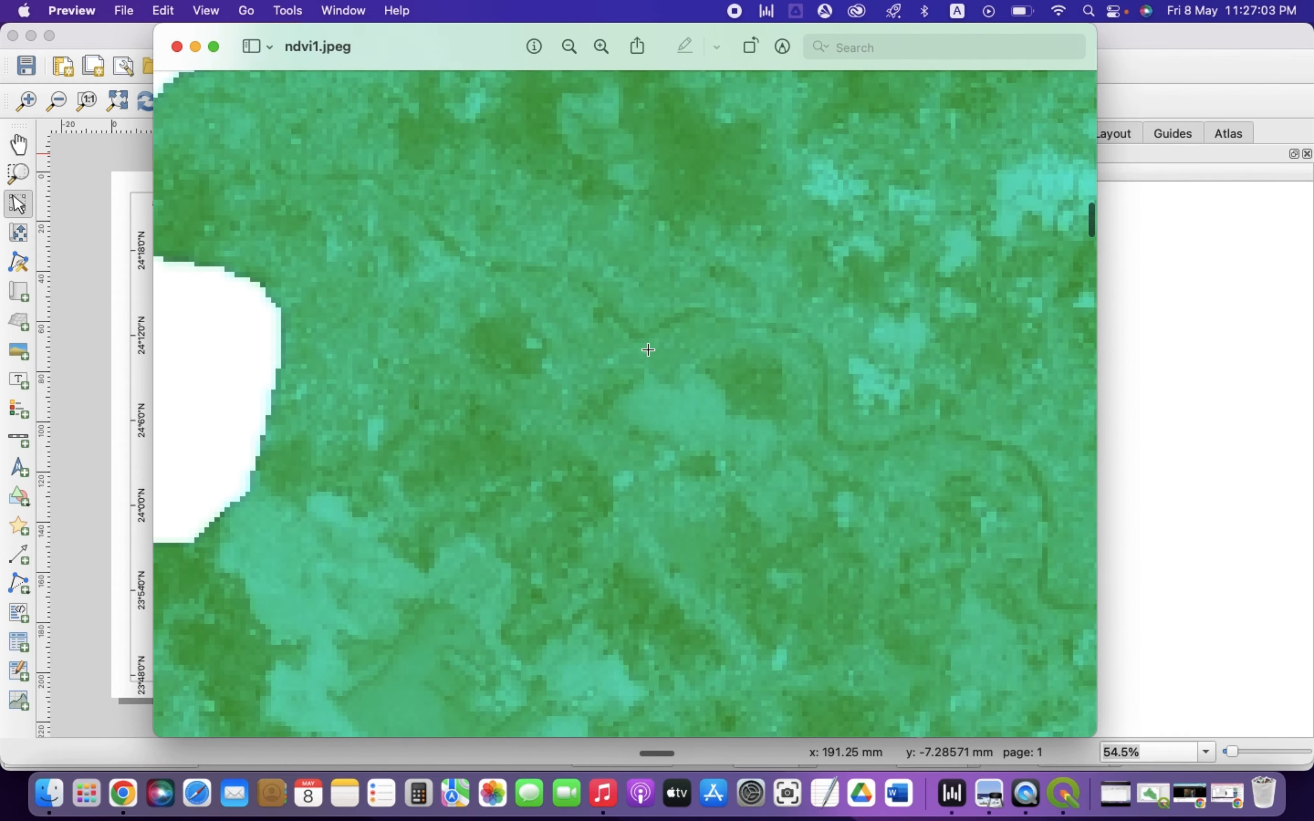
scroll(654, 330, "up", 10)
scroll(655, 330, "left", 5)
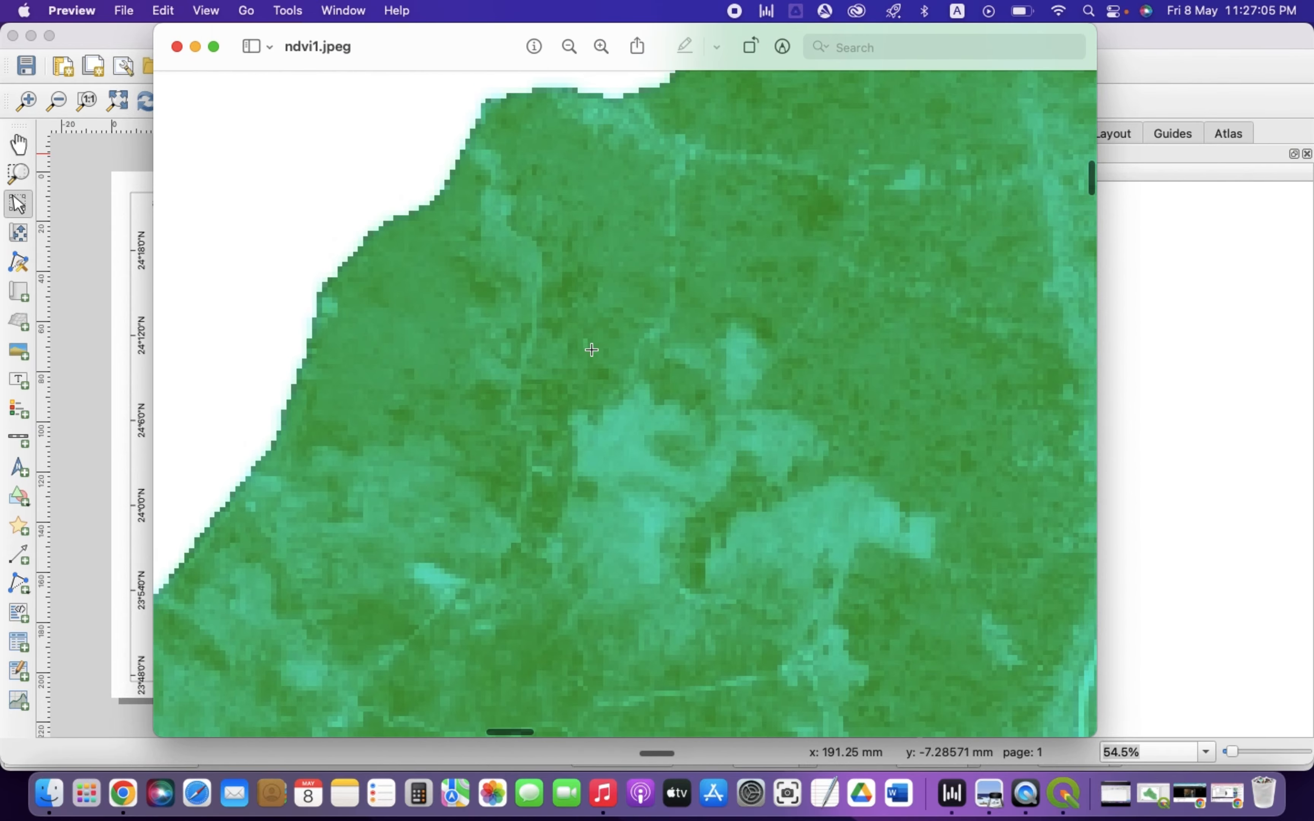
scroll(575, 353, "down", 10)
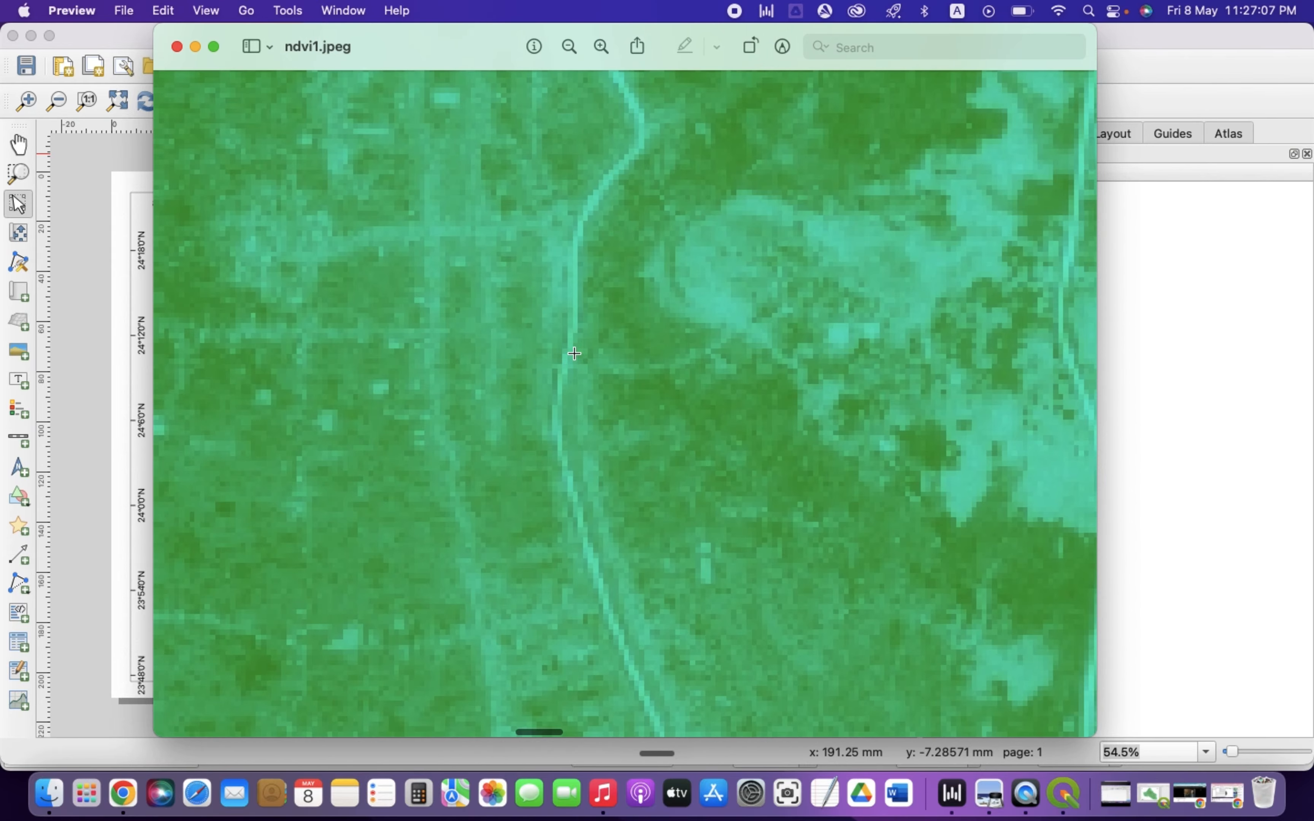
scroll(575, 354, "down", 10)
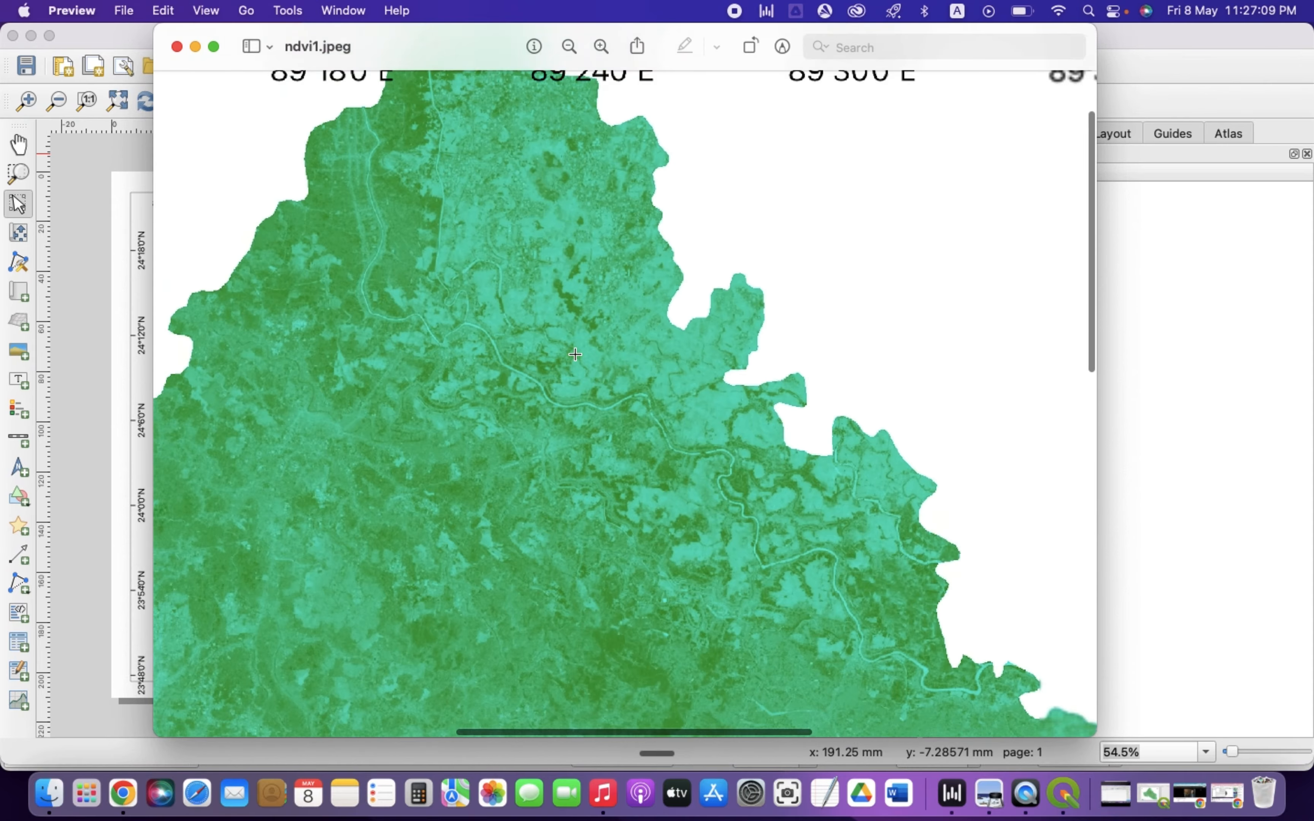